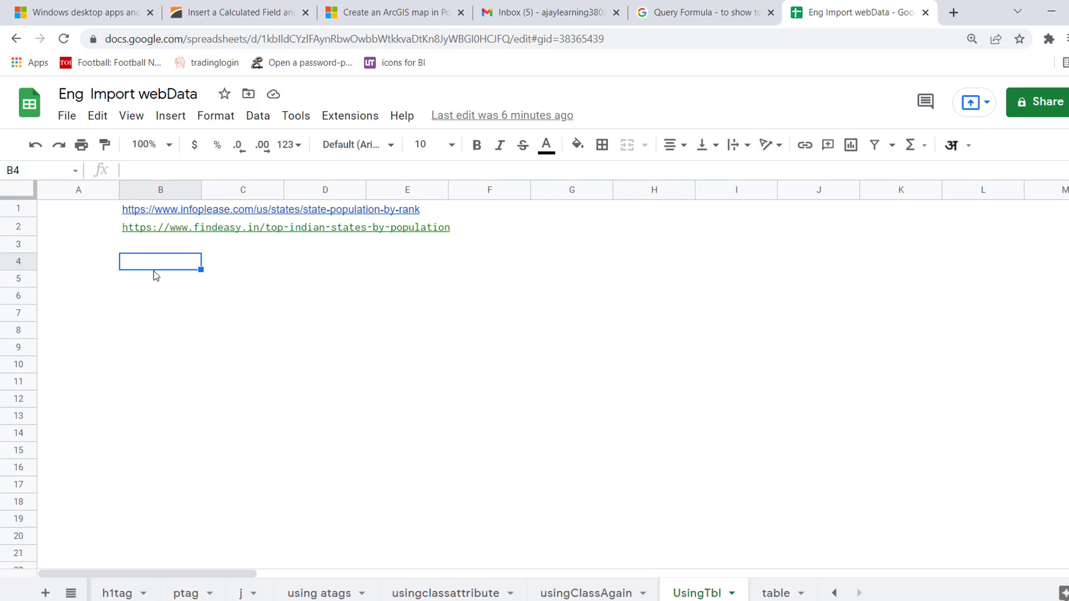
- Select the full infoplease web address in cell B1 of the sheet
click(132, 285)
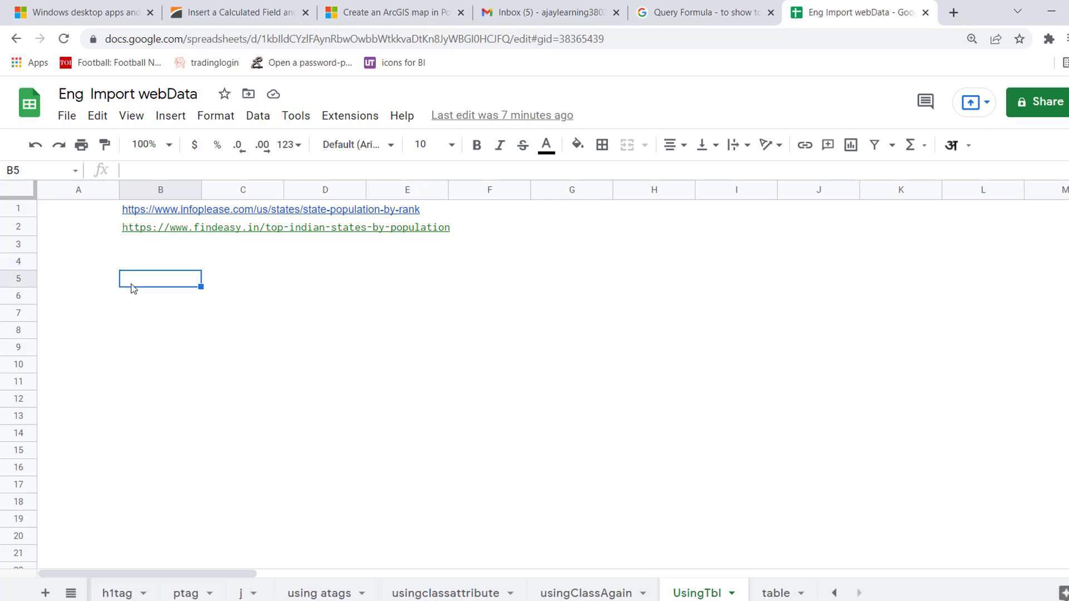
click(64, 234)
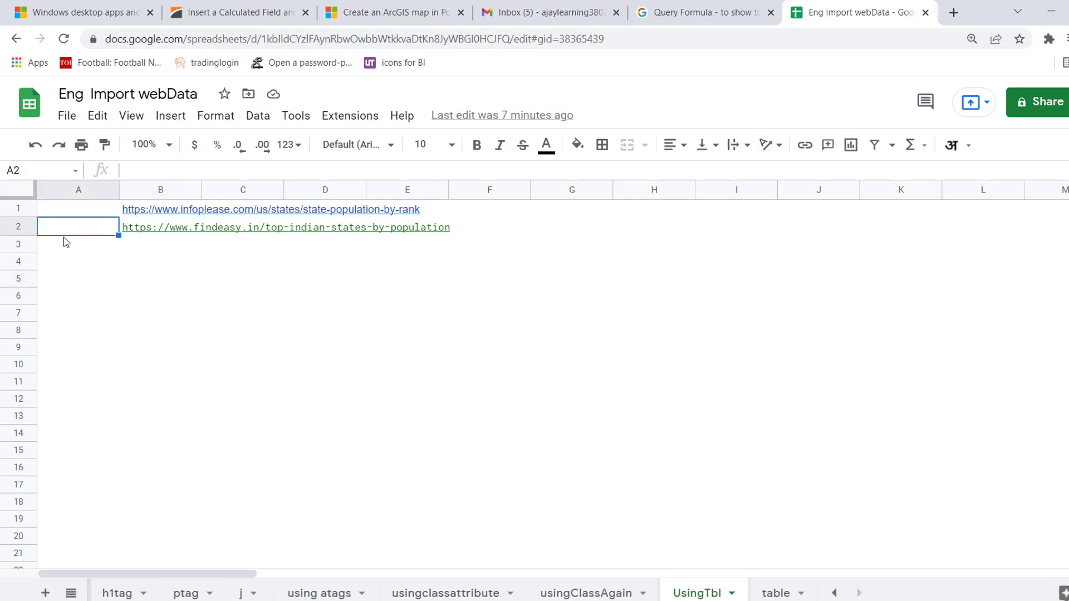
key(Up)
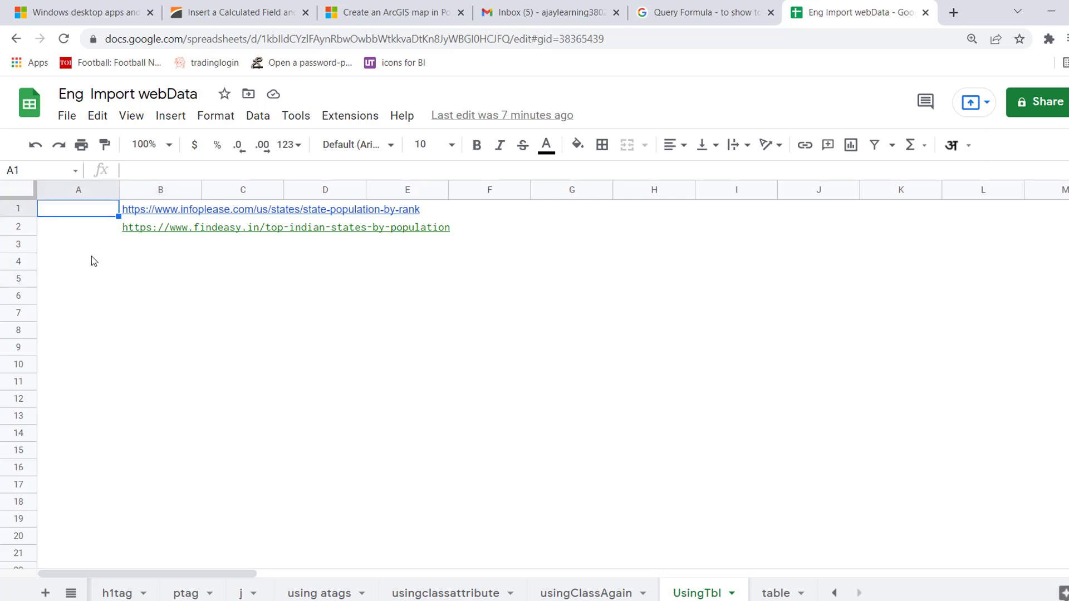
key(Right)
click(476, 172)
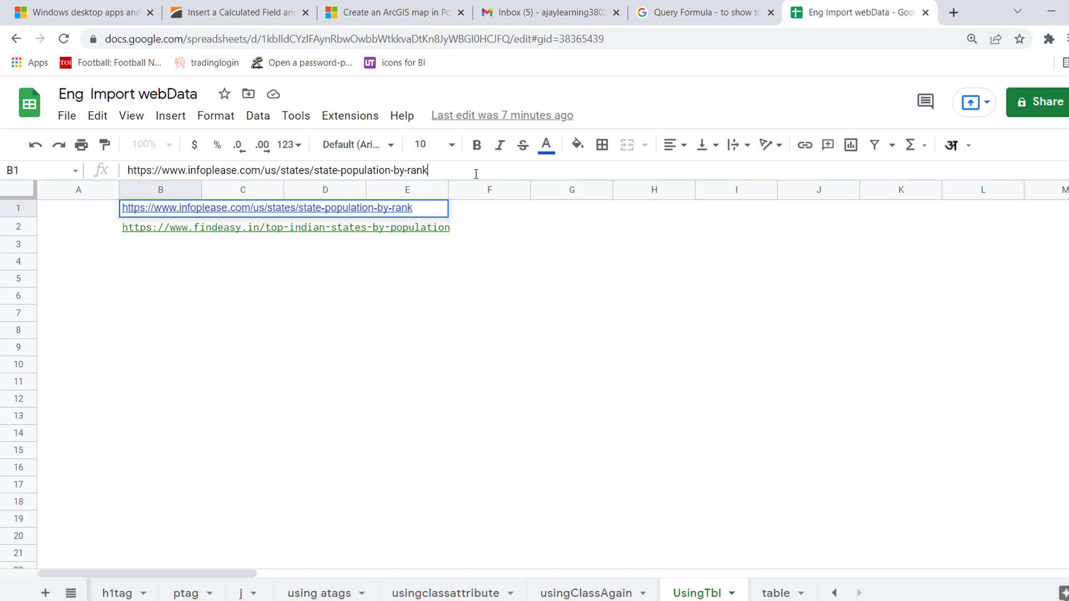
key(ctrl+a)
key(ctrl+c)
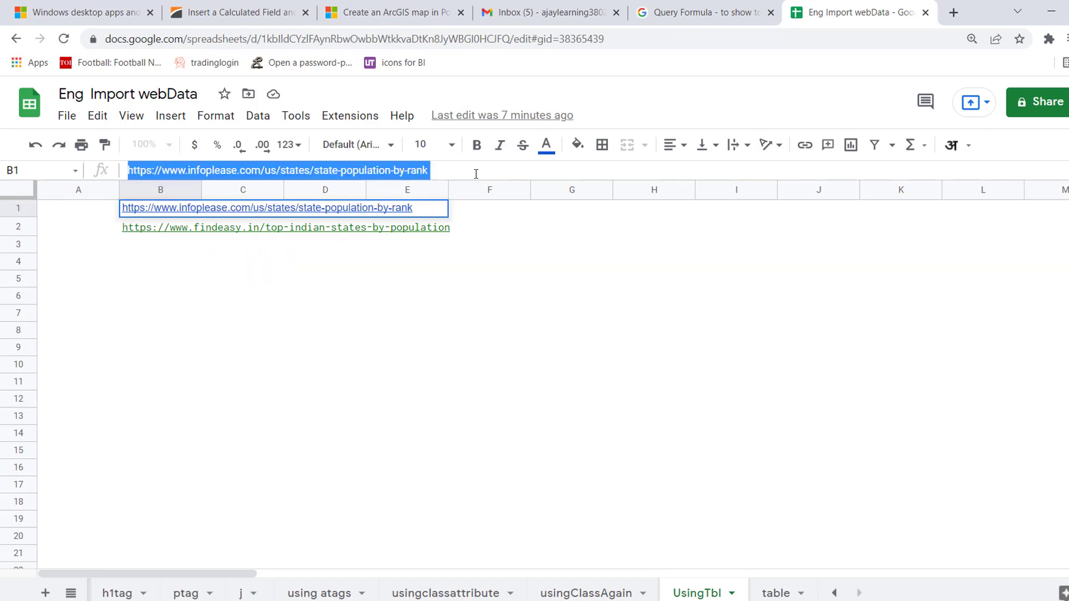
click(175, 276)
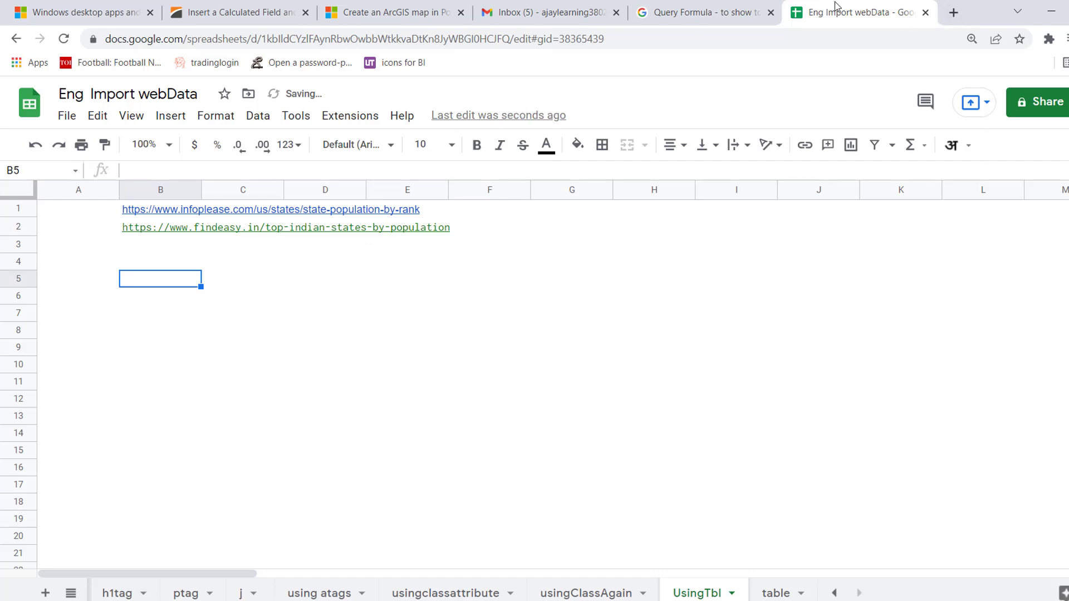
- Load the pasted infoplease population-by-rank address in a new tab and scroll to its table
click(953, 13)
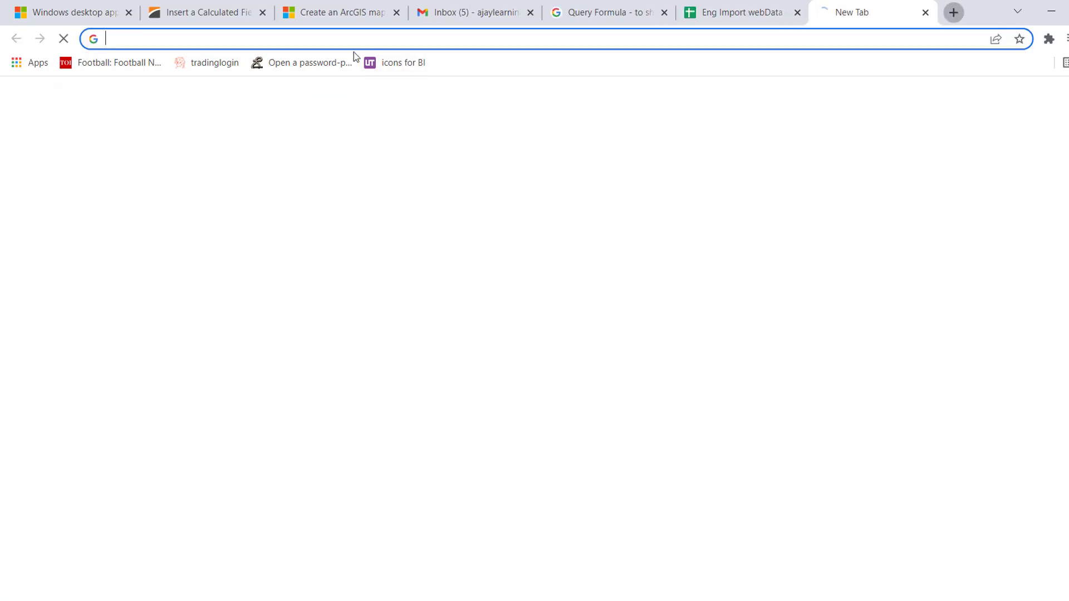
key(ctrl+v)
click(252, 66)
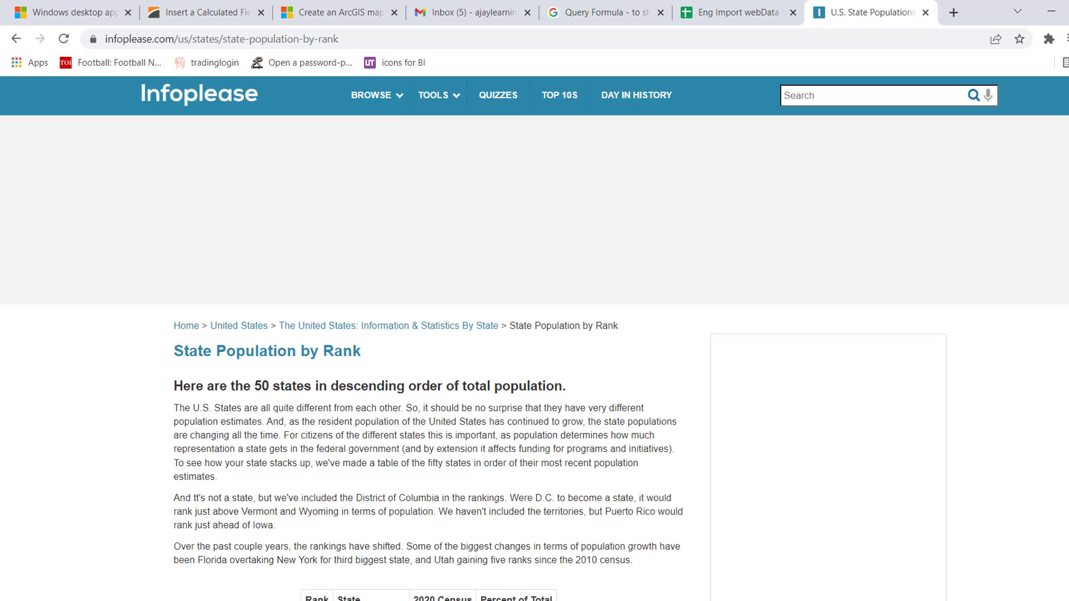
scroll(534, 356, down, 8)
scroll(491, 166, down, 1)
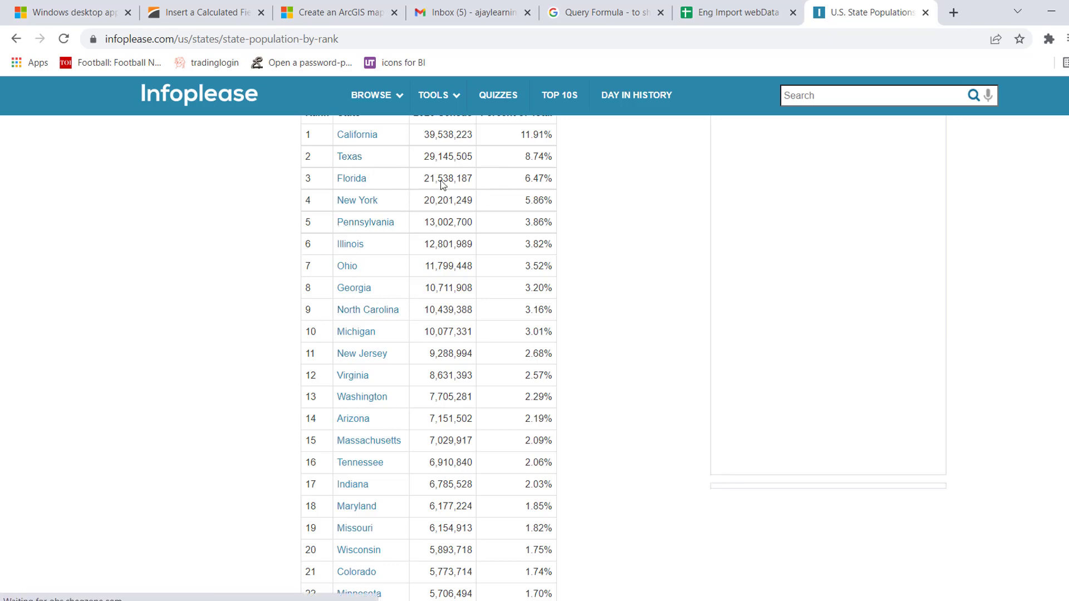
- Highlight the Texas and New York population figures in the table, then clear the selection
double_click(448, 156)
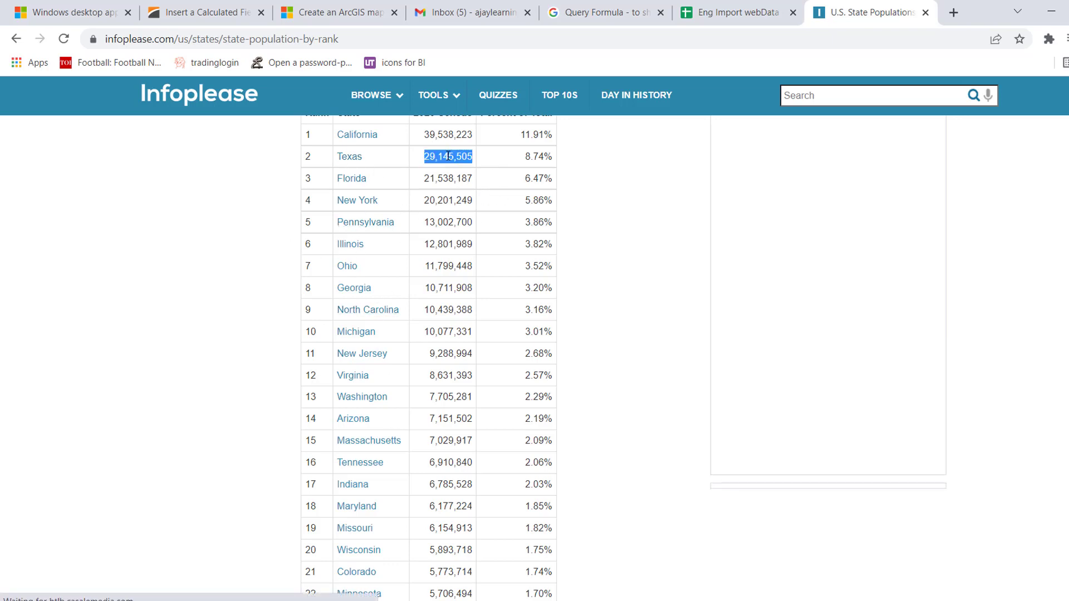
click(444, 200)
double_click(444, 200)
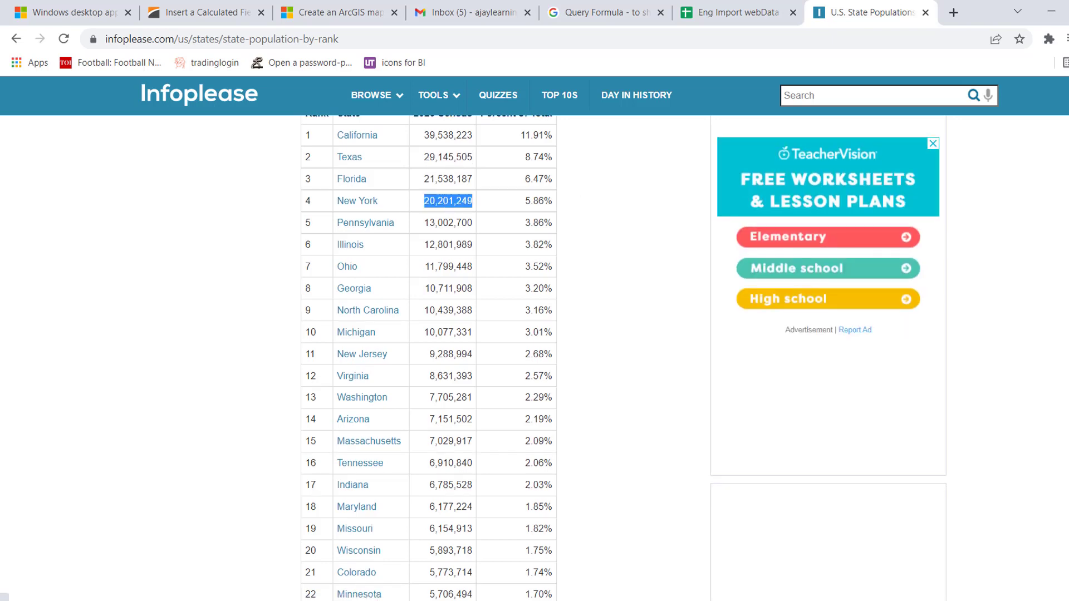
scroll(444, 201, up, 2)
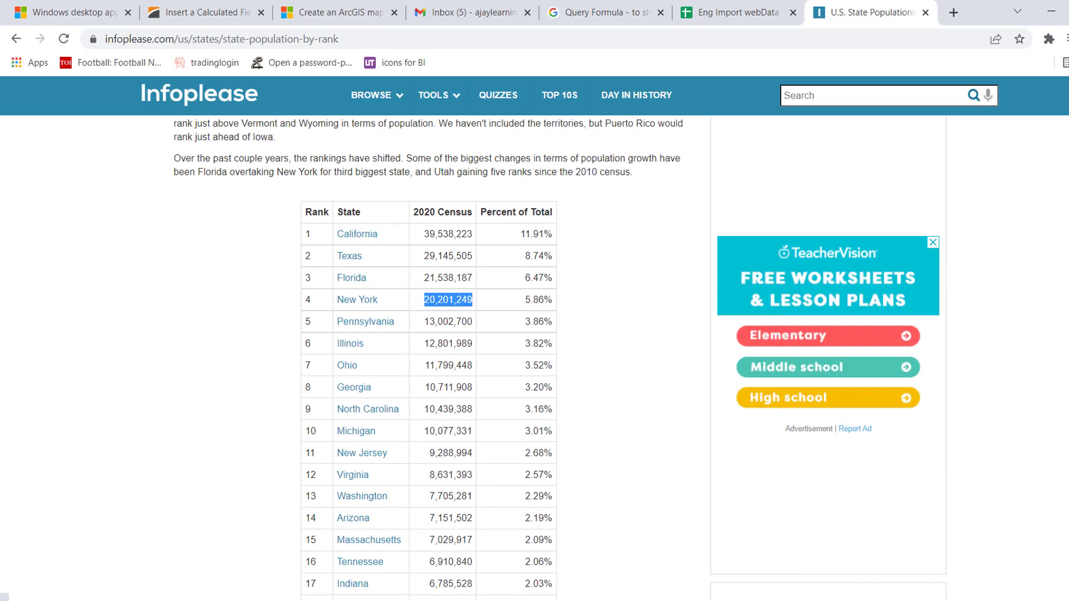
click(318, 213)
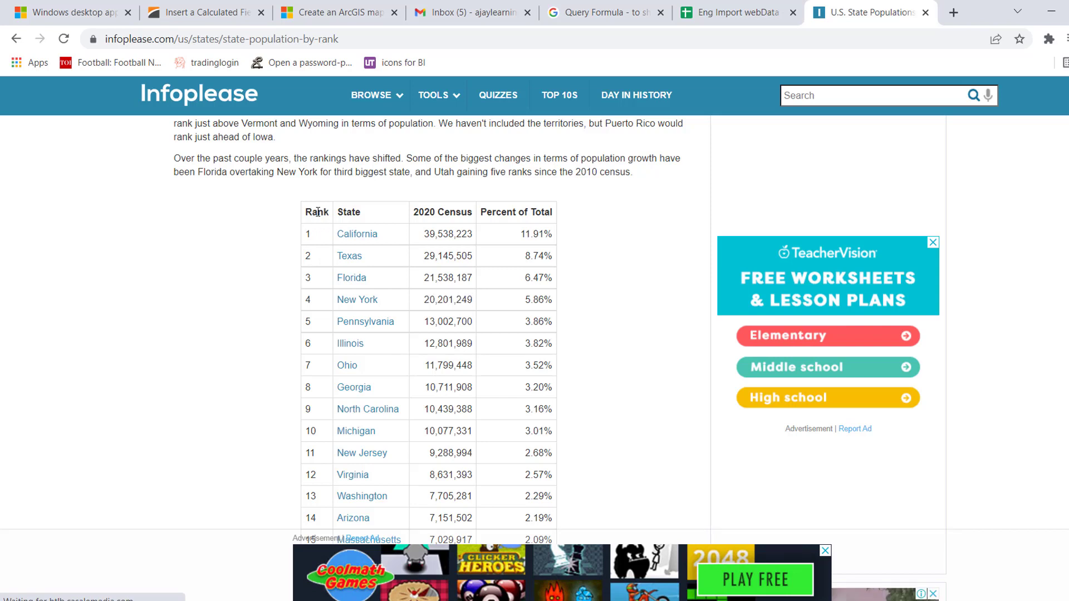
- Inspect the Rank header's markup in DevTools and dismiss the video ad covering the table
right_click(318, 212)
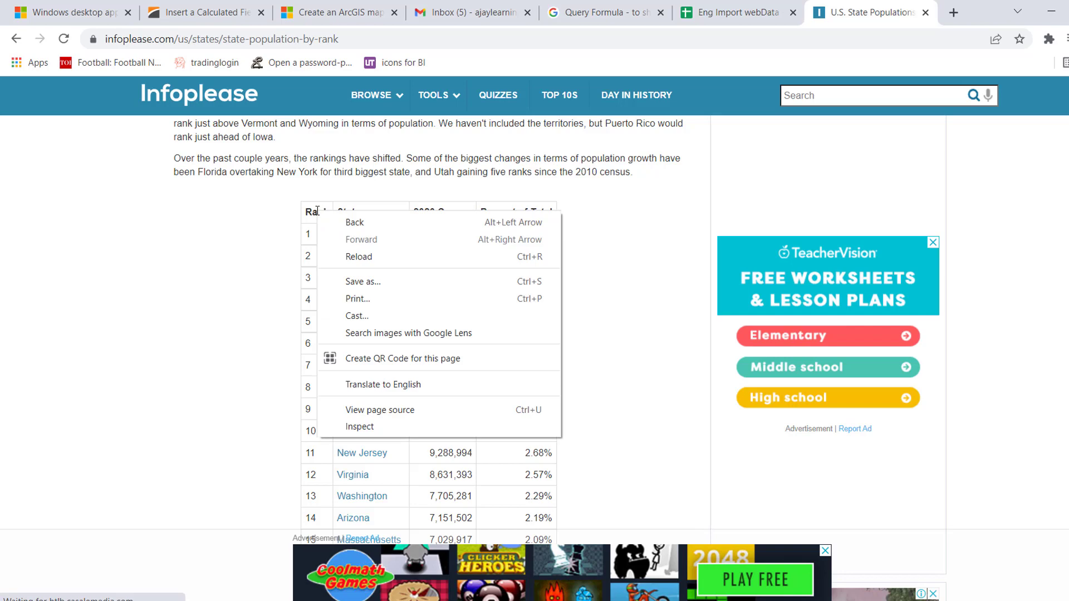
click(359, 427)
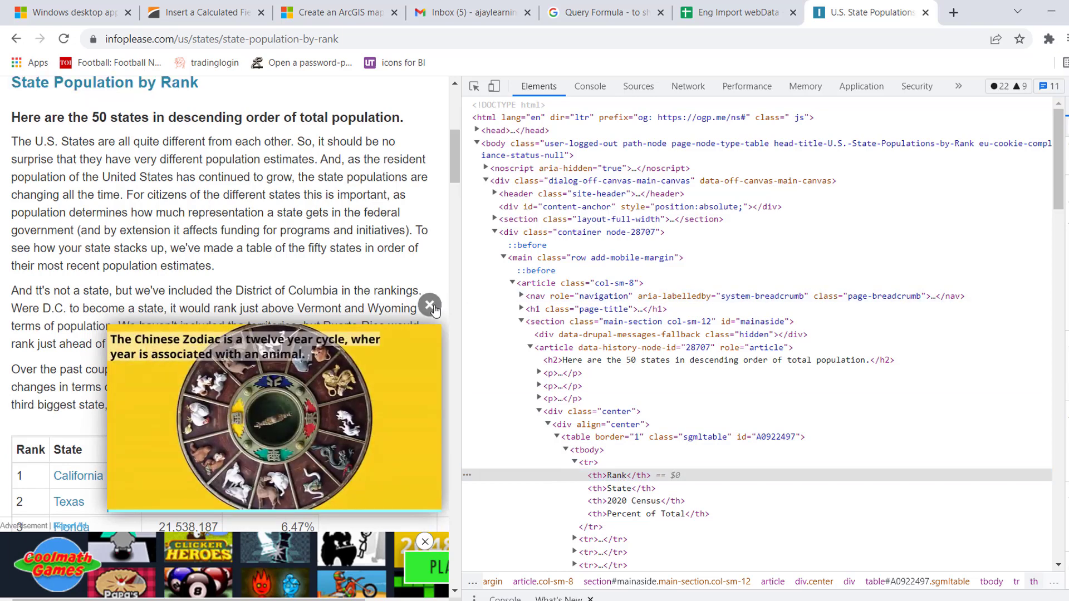
click(430, 306)
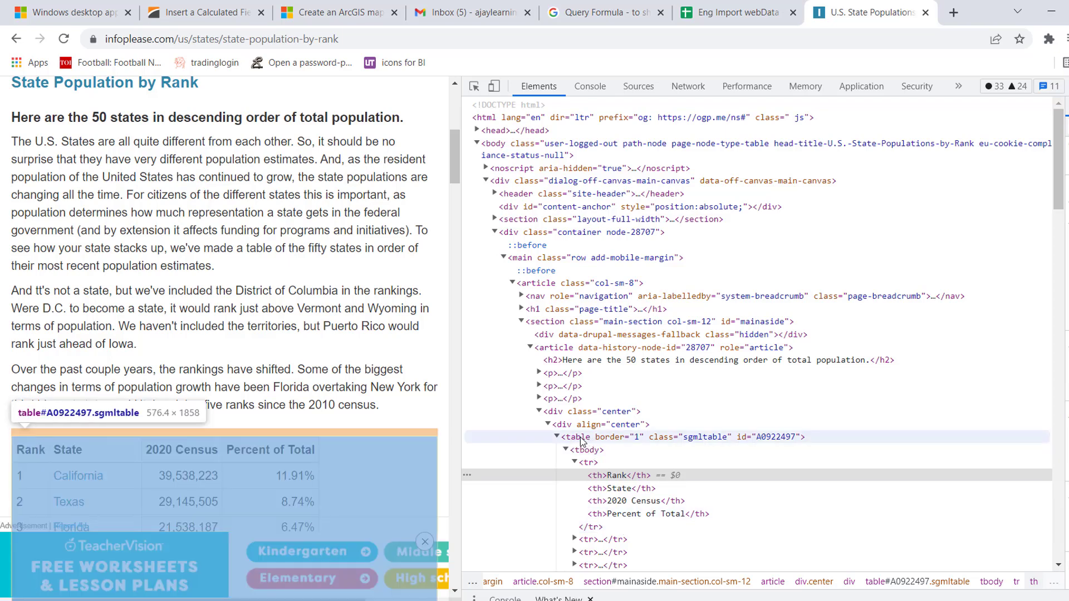
- Scroll the Elements panel and expand the first <tr> row holding rank 1, California
scroll(1061, 248, down, 3)
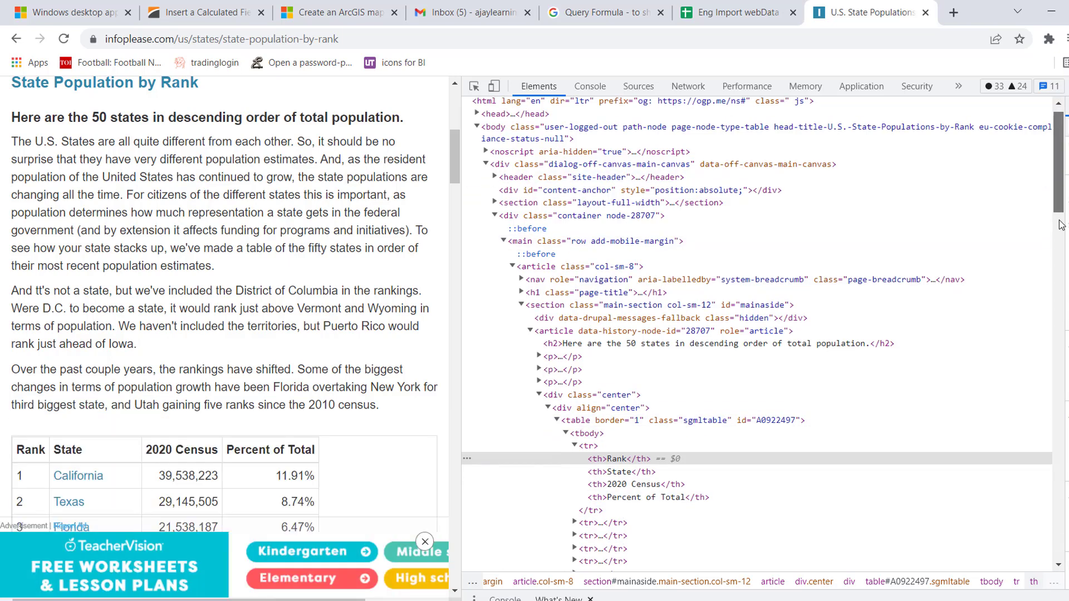
scroll(1060, 251, down, 3)
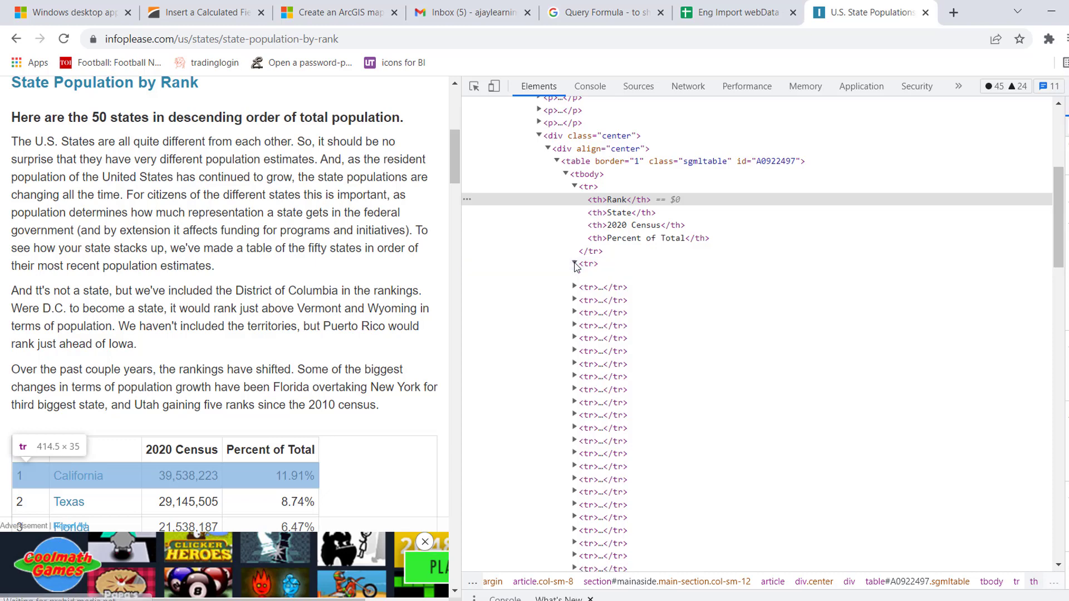
click(574, 263)
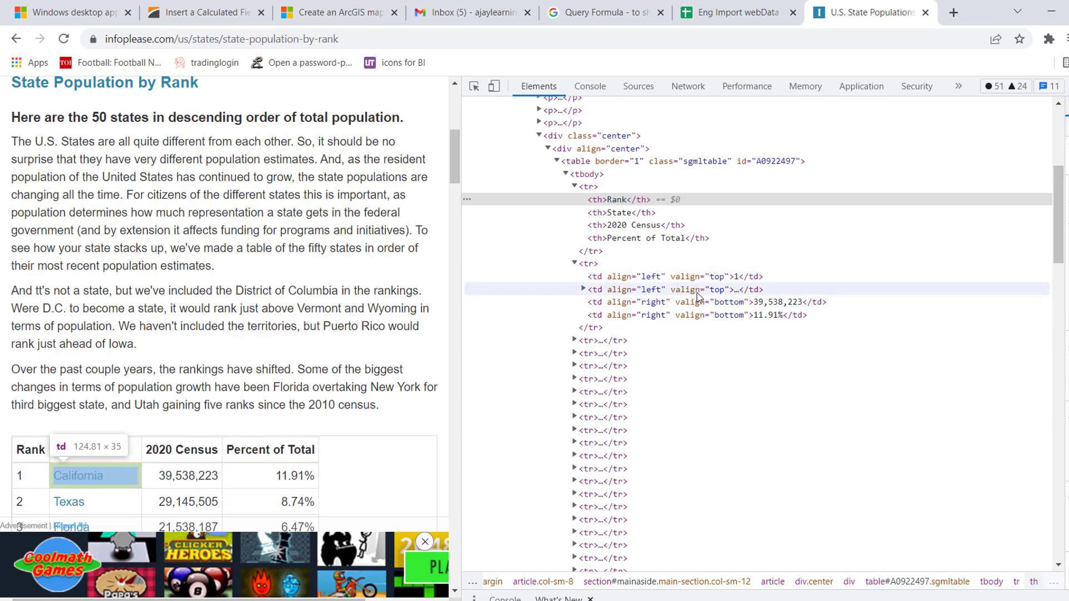
- Expand the row's second <td> to reveal its /us/states/california link
click(739, 290)
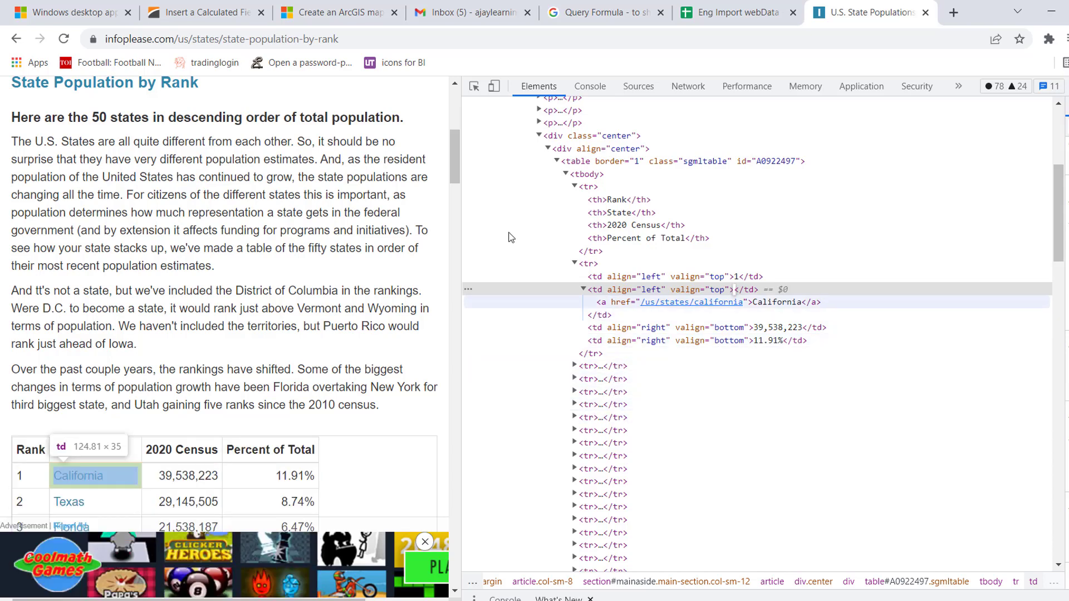
scroll(456, 182, down, 4)
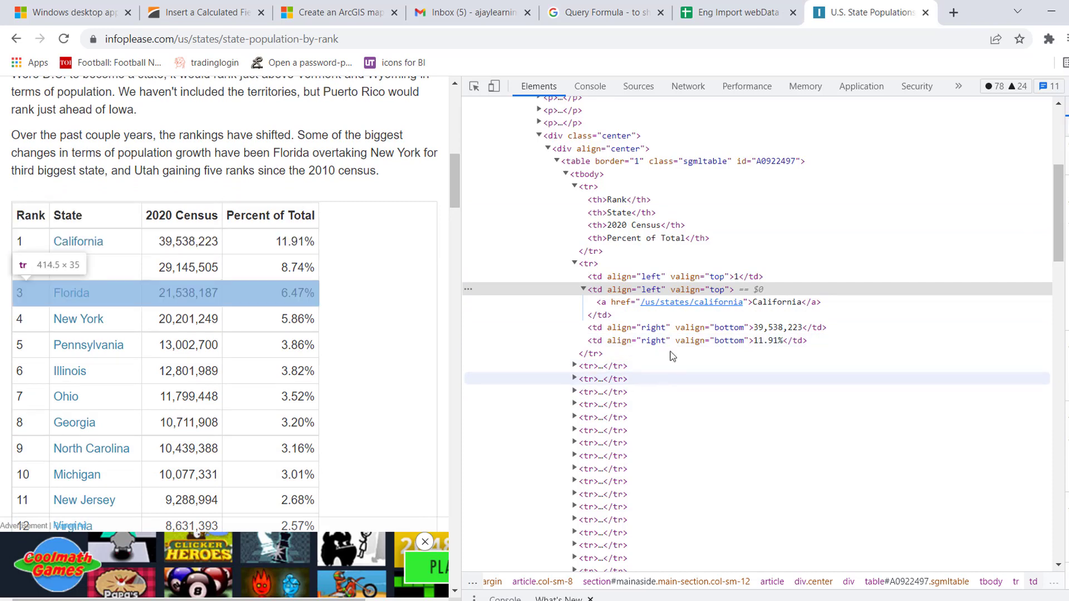
- Search 'html table' in a new tab and open the W3Schools HTML Tables result
click(953, 13)
text(html table)
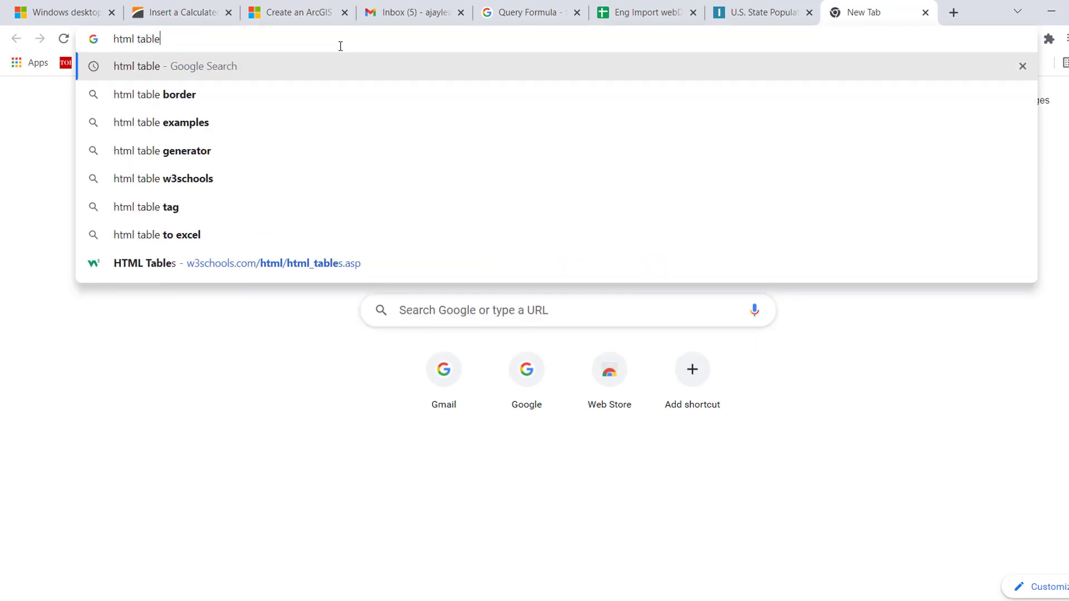
key(Return)
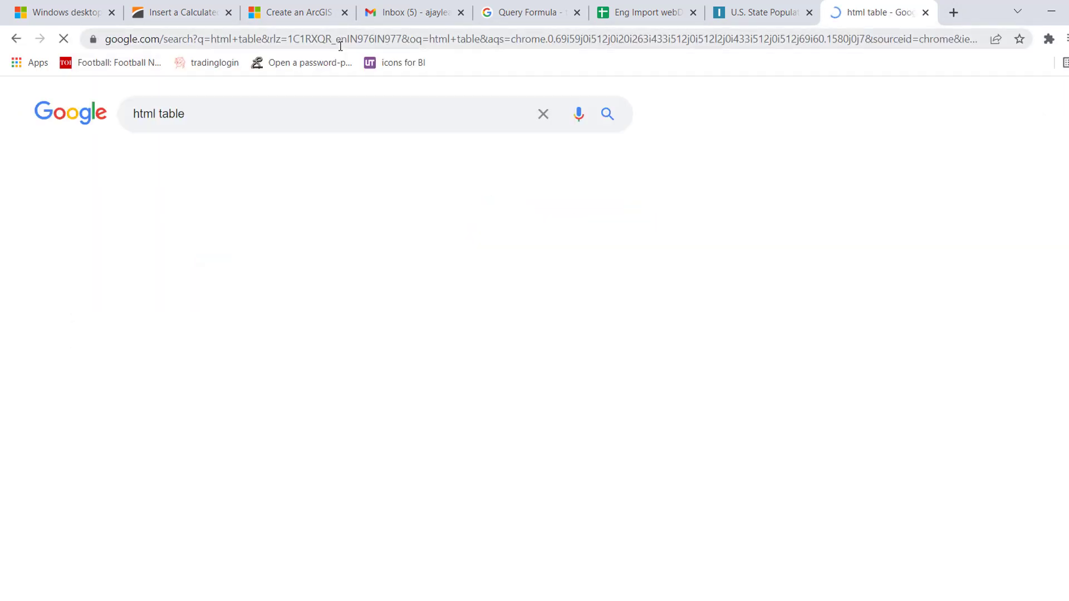
click(274, 250)
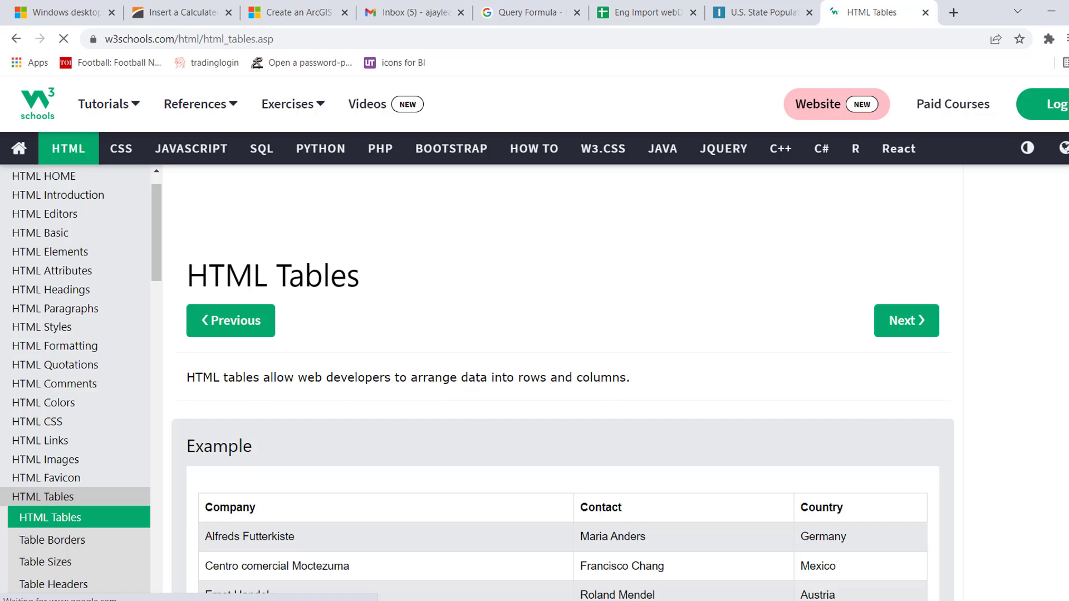
- Scroll to the W3Schools example and select its header-row code lines
scroll(556, 356, down, 10)
scroll(205, 217, down, 5)
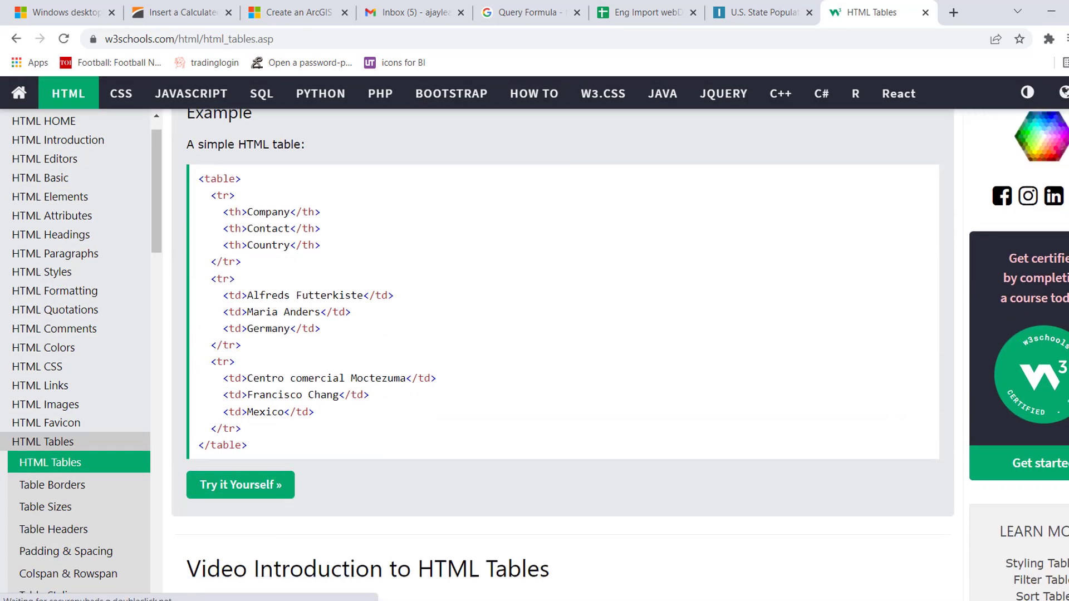
scroll(205, 217, up, 1)
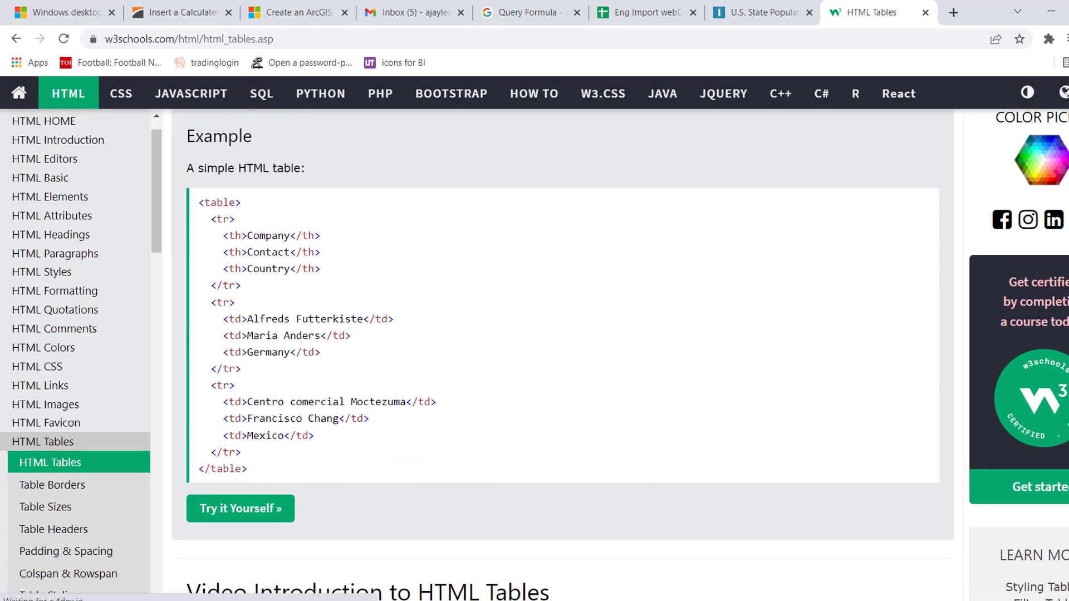
click(213, 218)
shift+click(253, 293)
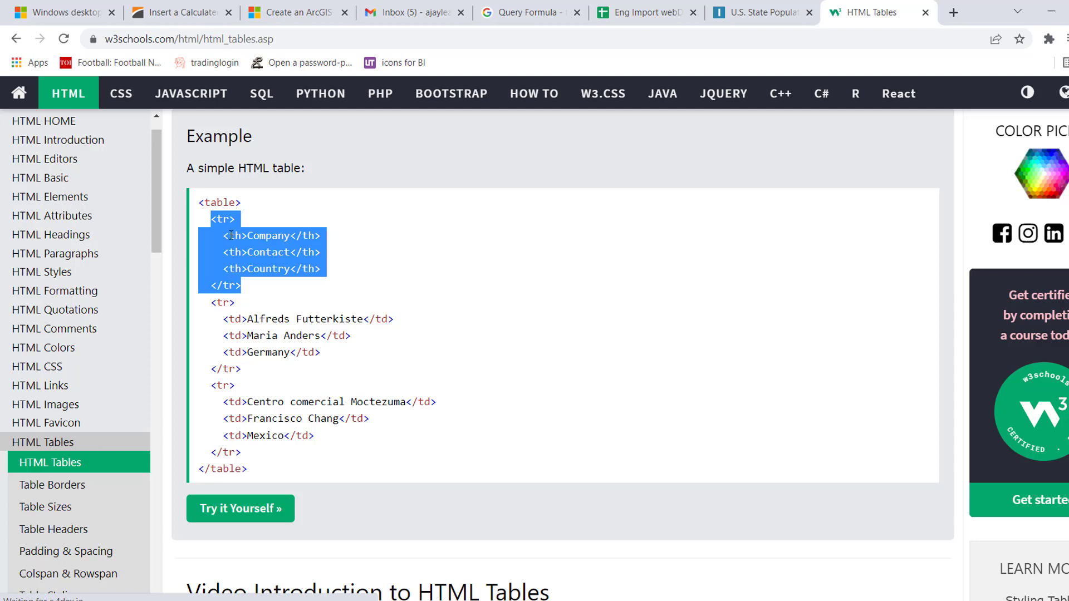
click(282, 264)
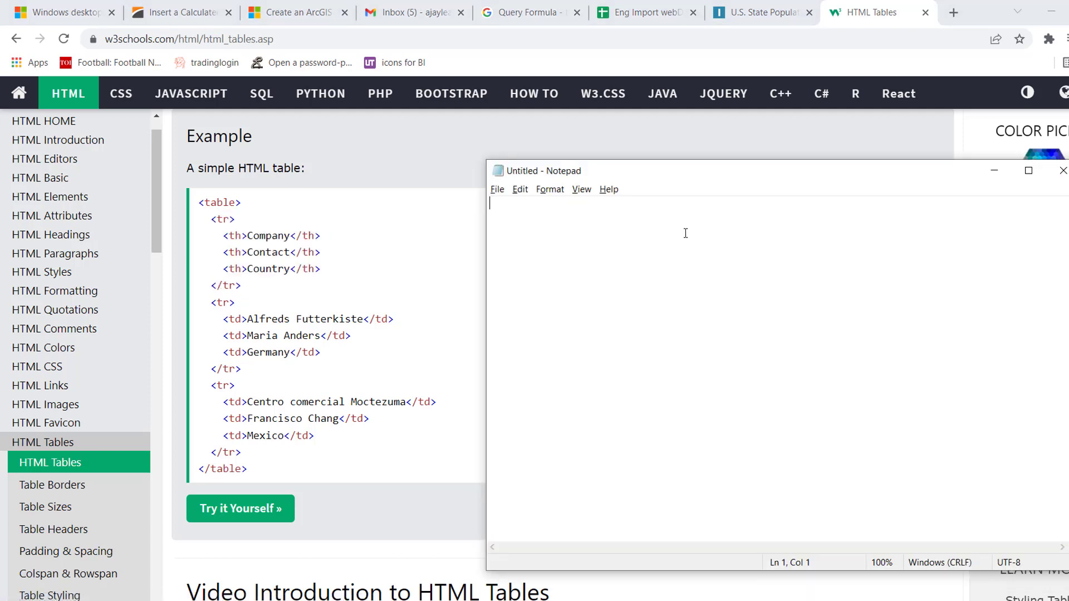
- Write a <table> skeleton in Notepad containing two empty <tr> rows
text(<table>)
key(Return)
key(Return)
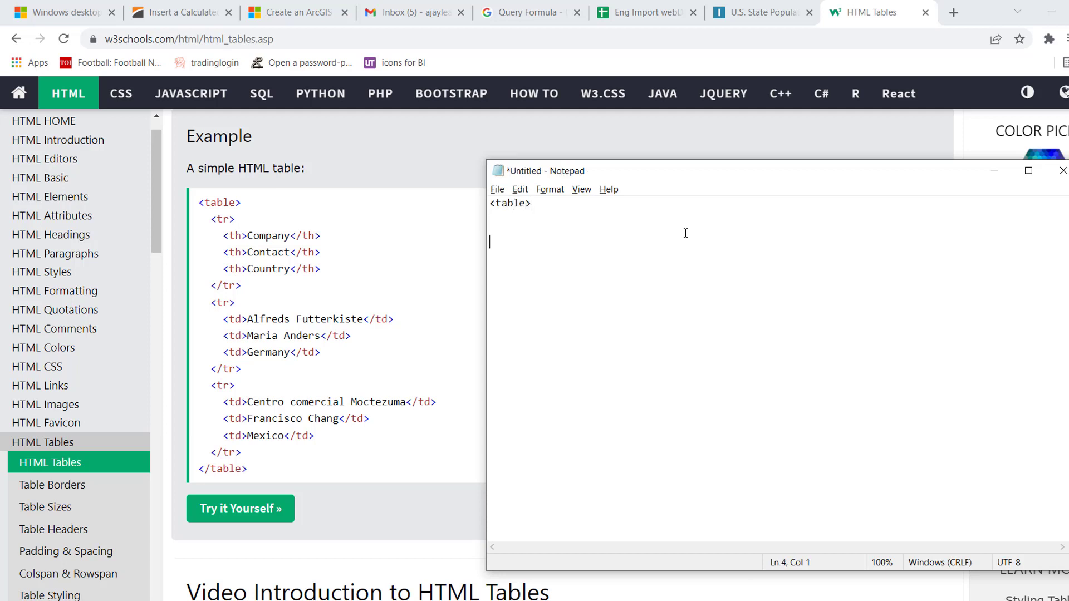
key(Return)
key(Return)
key(Return)
key(Return)
key(Return)
key(Return)
key(Return)
key(Return)
text(</table>)
click(557, 220)
text(<tr>)
key(Return)
key(Return)
key(Return)
text(</tr>)
key(Up)
key(Return)
key(Return)
key(Return)
key(Down)
key(Down)
key(Down)
key(Down)
key(Down)
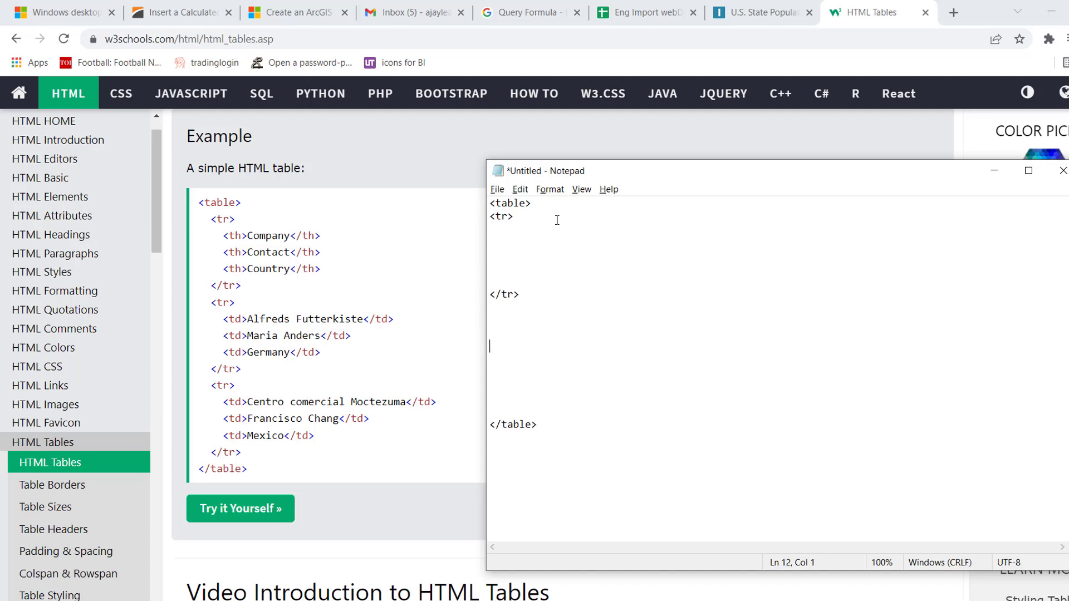
text(<tr>    </tr>)
key(Left)
key(Left)
key(Return)
key(Return)
key(Return)
key(Return)
key(Return)
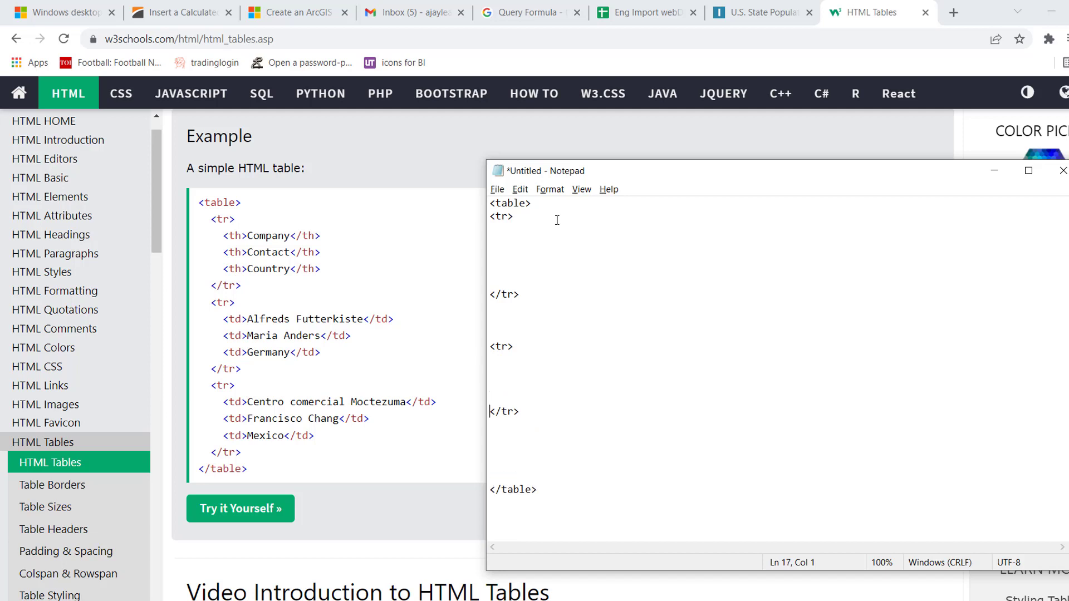
- Add a <th> header cell with sno inside the first row, each tag on its own line
click(517, 234)
text(<h)
key(BackSpace)
text(th>)
key(Return)
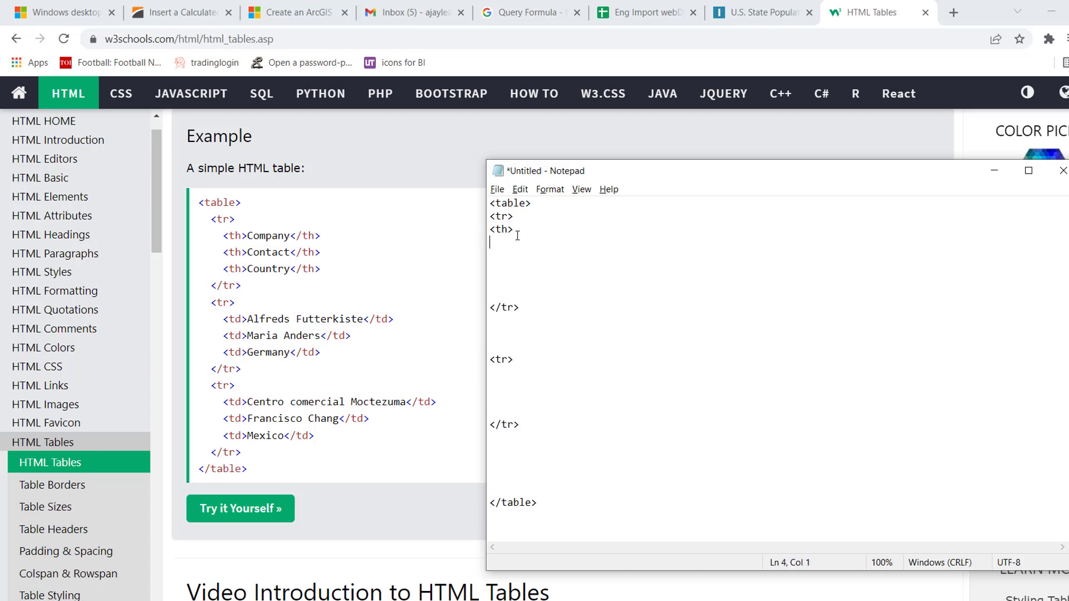
text(sno)
key(Return)
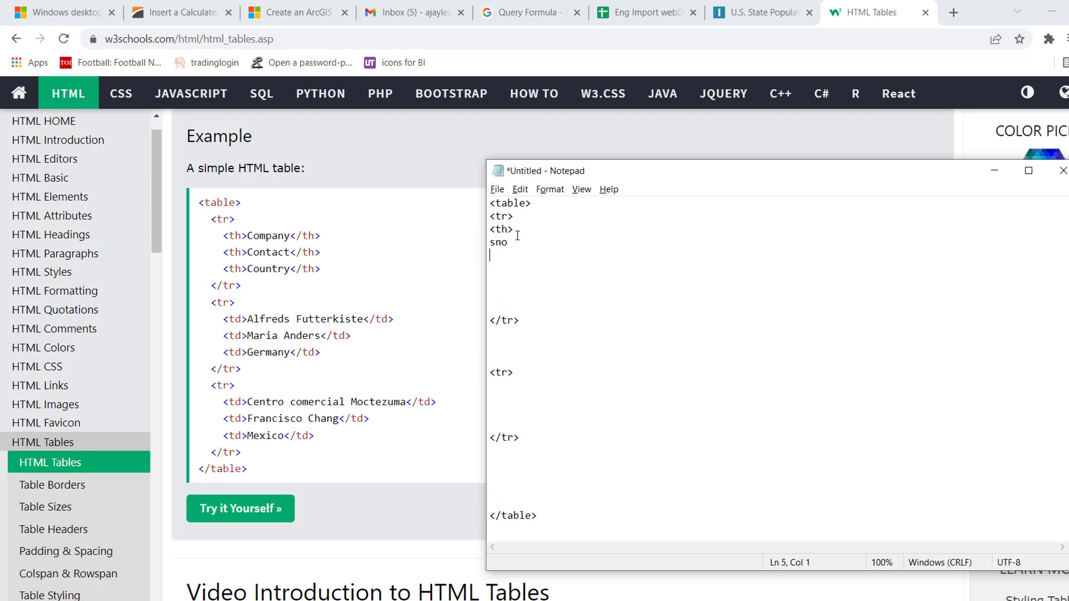
text(</th>)
- Join the header cell into <th>sno</th> and duplicate it as <th>name</th>
click(492, 241)
key(BackSpace)
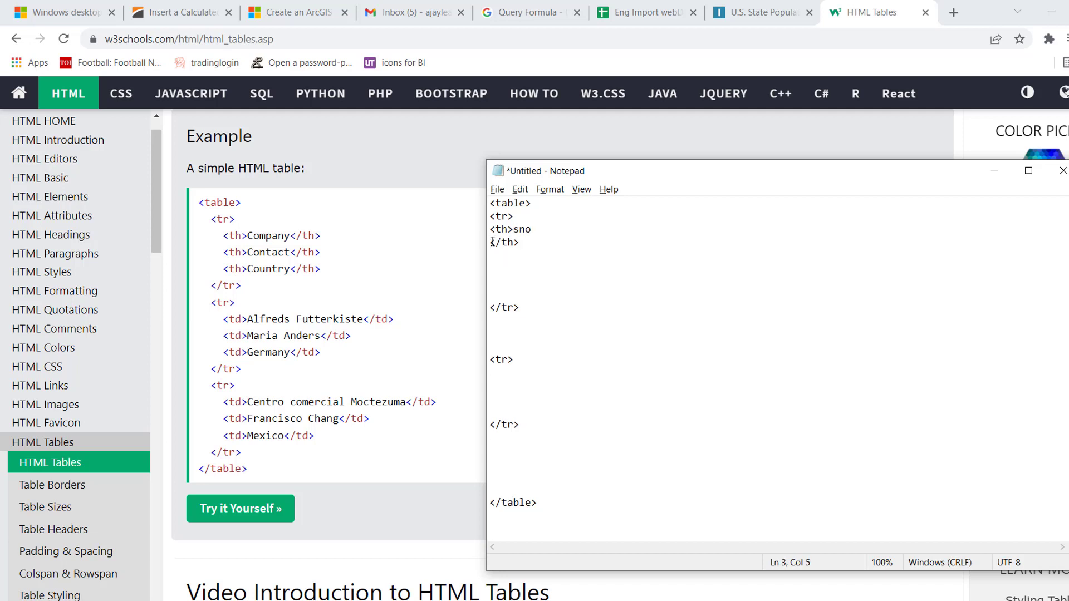
key(BackSpace)
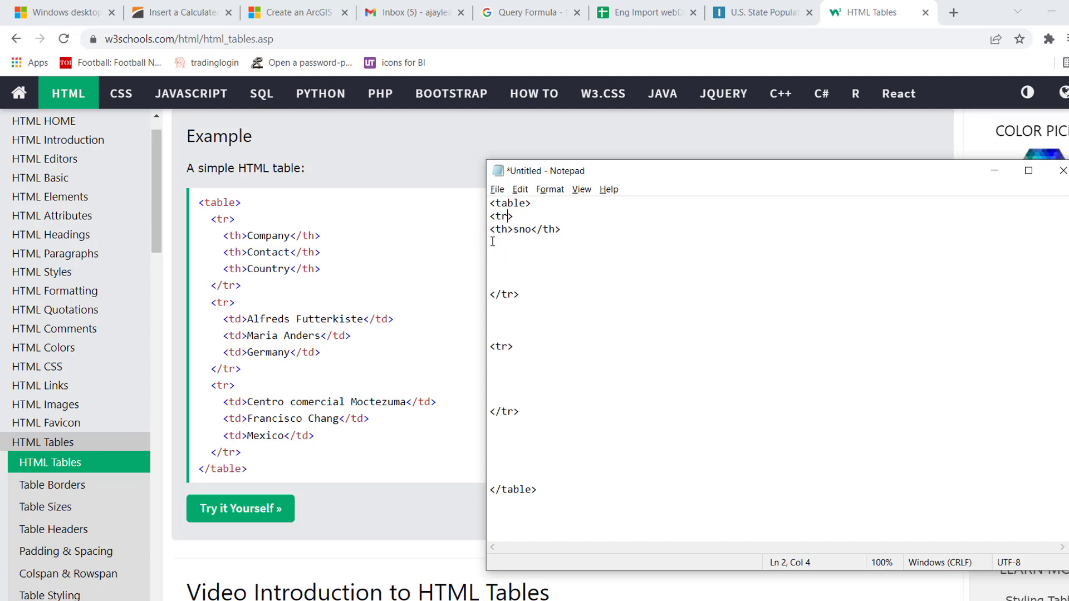
key(Return)
double_click(492, 241)
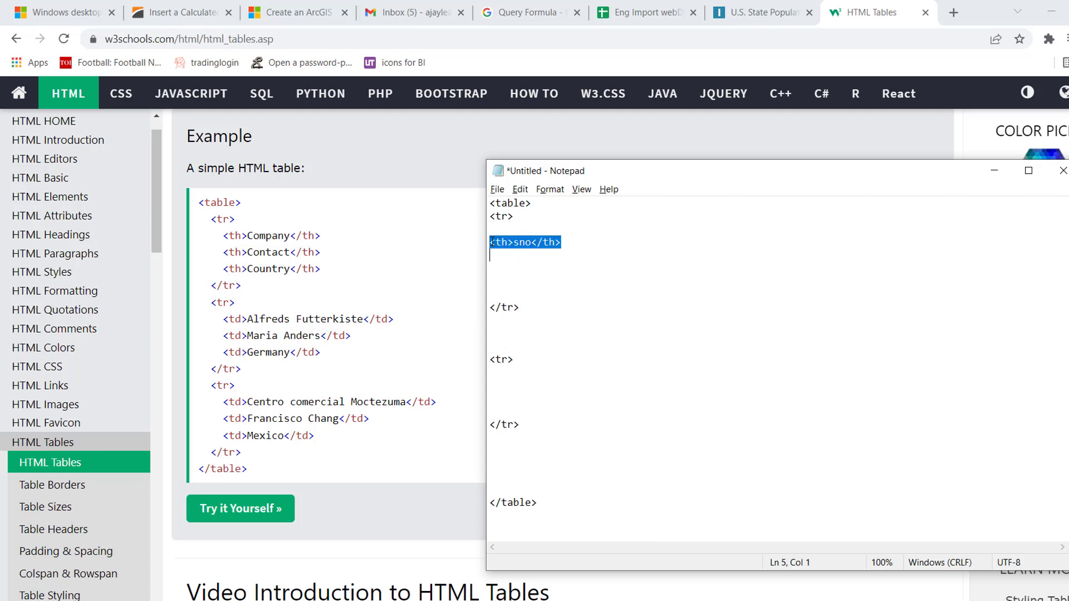
key(ctrl+c)
click(498, 255)
key(ctrl+v)
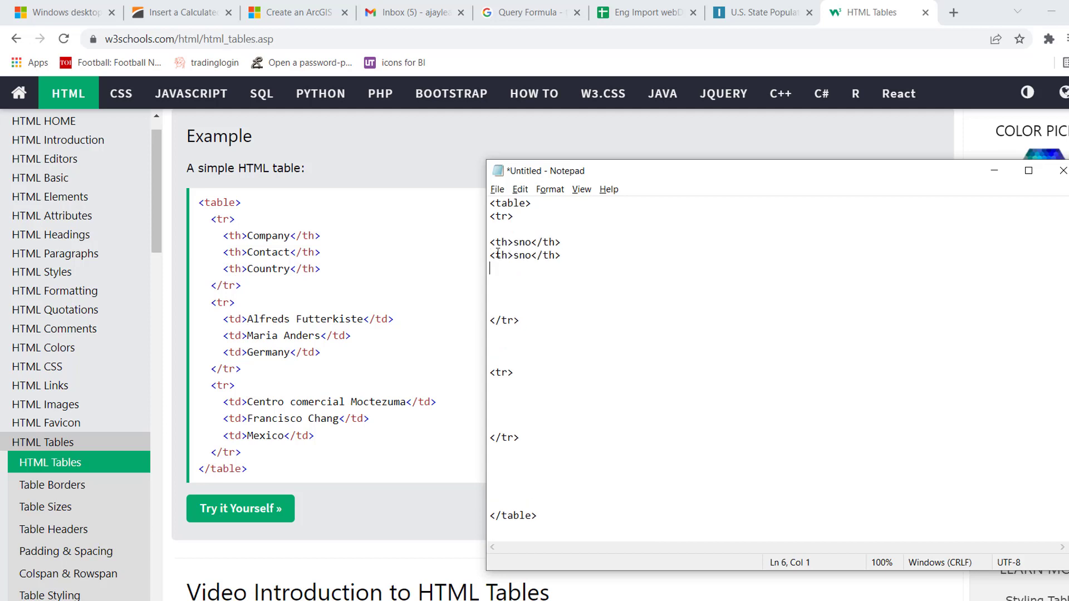
click(533, 255)
key(BackSpace)
key(BackSpace)
key(BackSpace)
text(name)
- Fill the second row with data cells <td>1</td> and <td>"xyz"</td>, removing blank lines
click(515, 303)
key(BackSpace)
key(BackSpace)
key(BackSpace)
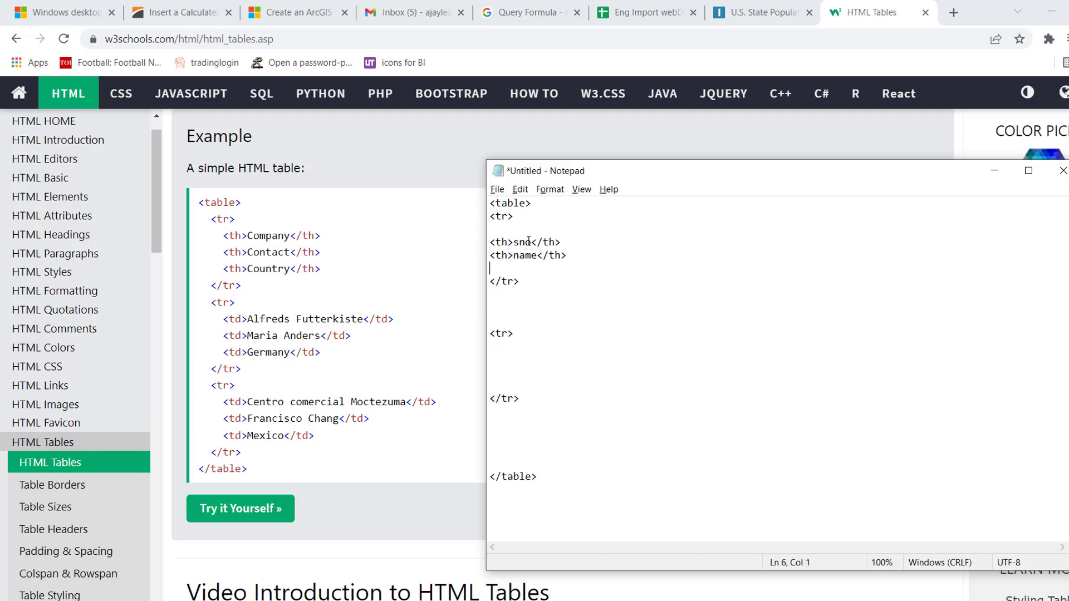
click(505, 350)
text(<td>1</td>)
key(Return)
text(<td>)
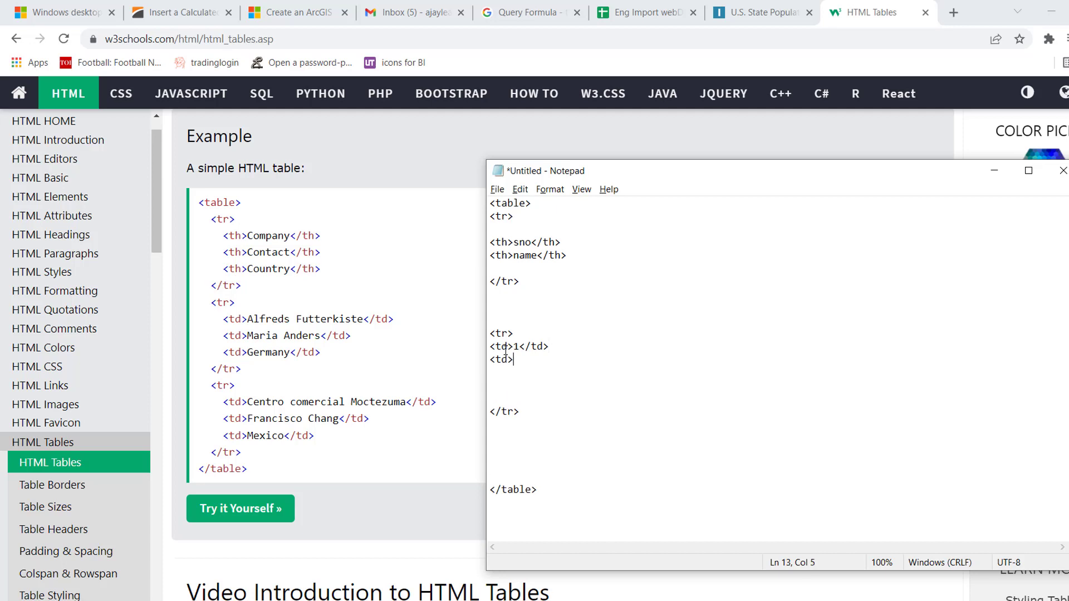
text("xyz")
text(</td>)
key(BackSpace)
key(BackSpace)
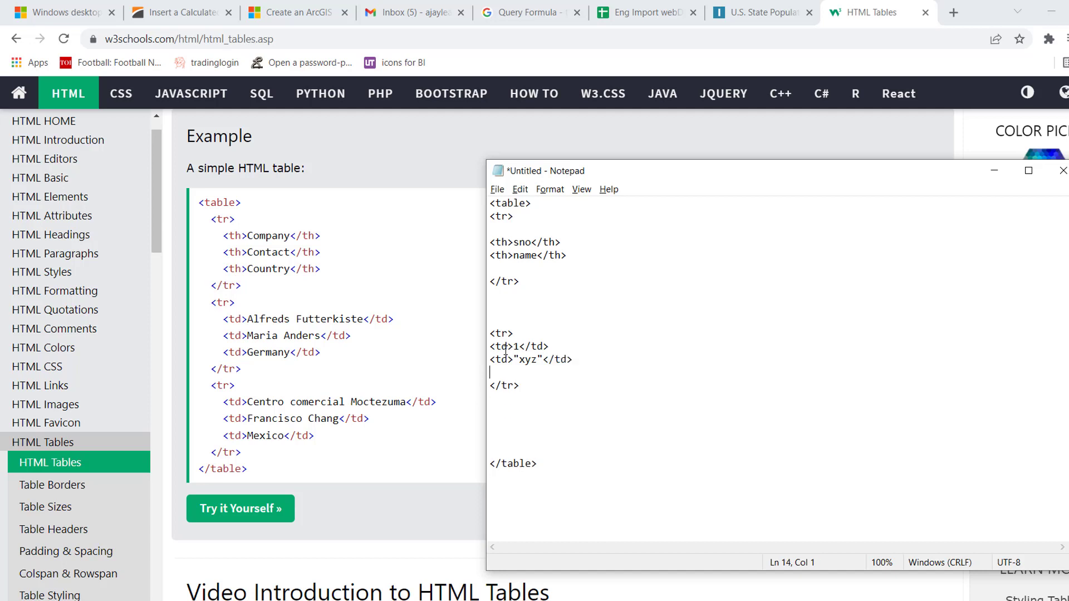
- Delete the extra blank lines above </table> to tidy the markup
click(515, 432)
key(BackSpace)
key(BackSpace)
key(BackSpace)
click(668, 239)
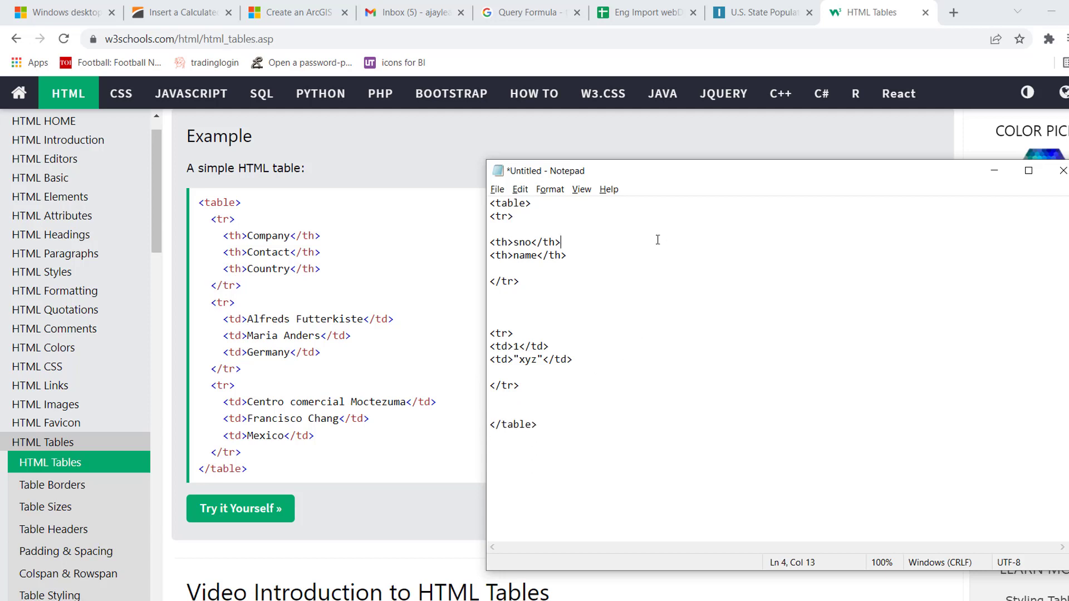
click(612, 317)
click(507, 190)
click(501, 190)
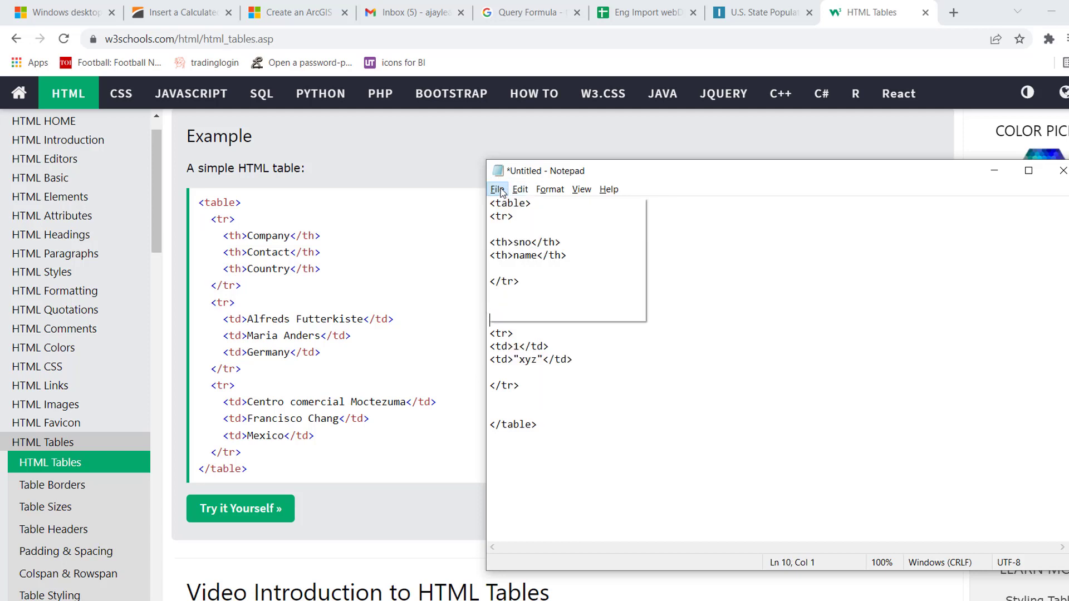
- Save As the Notepad file to the Desktop under the name tablesHtml.html
click(501, 189)
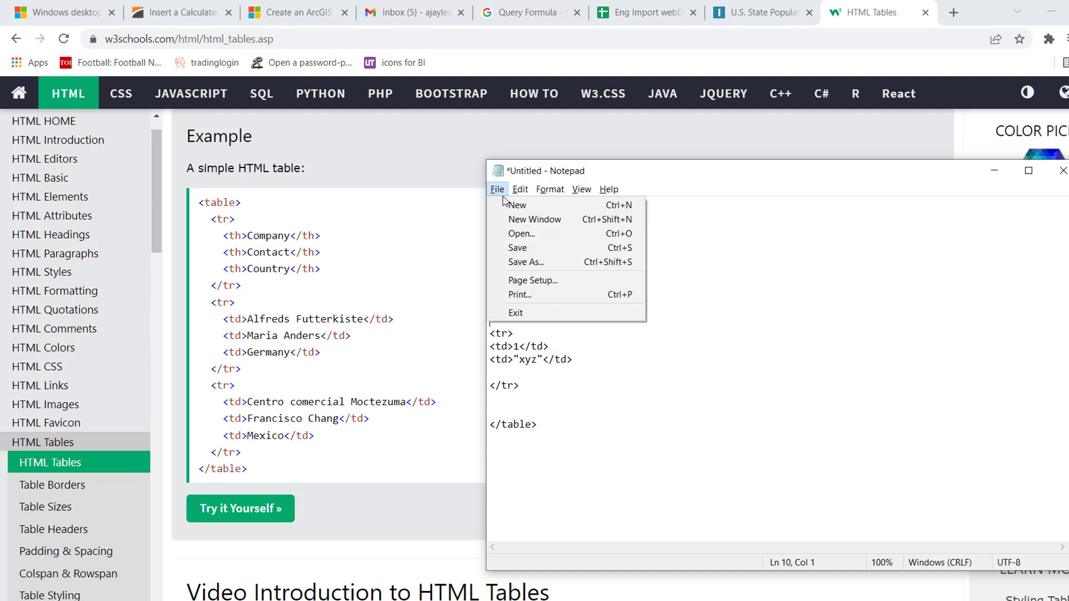
click(529, 262)
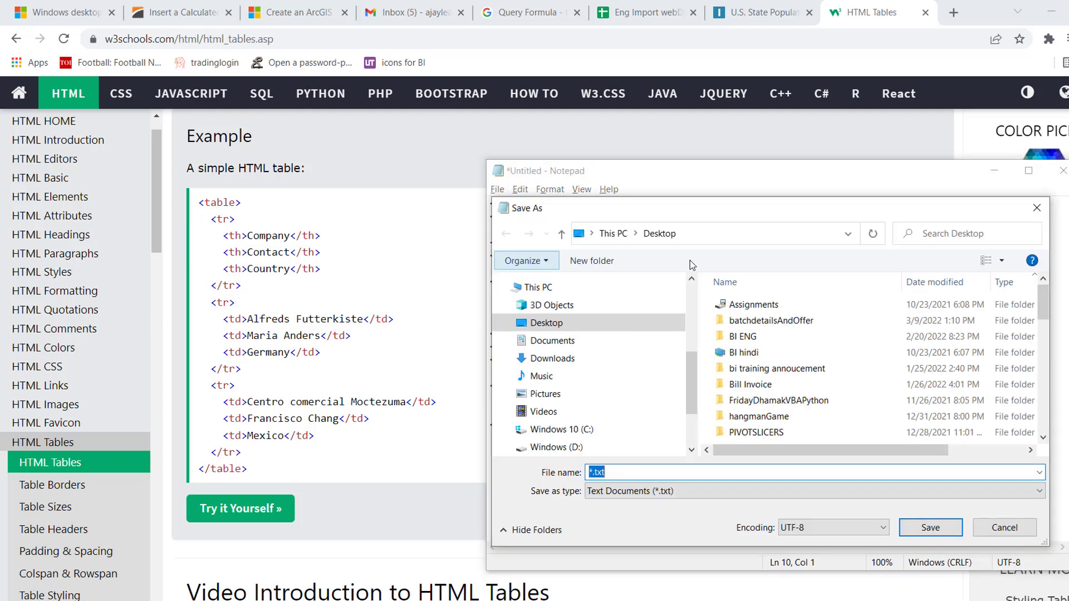
click(615, 474)
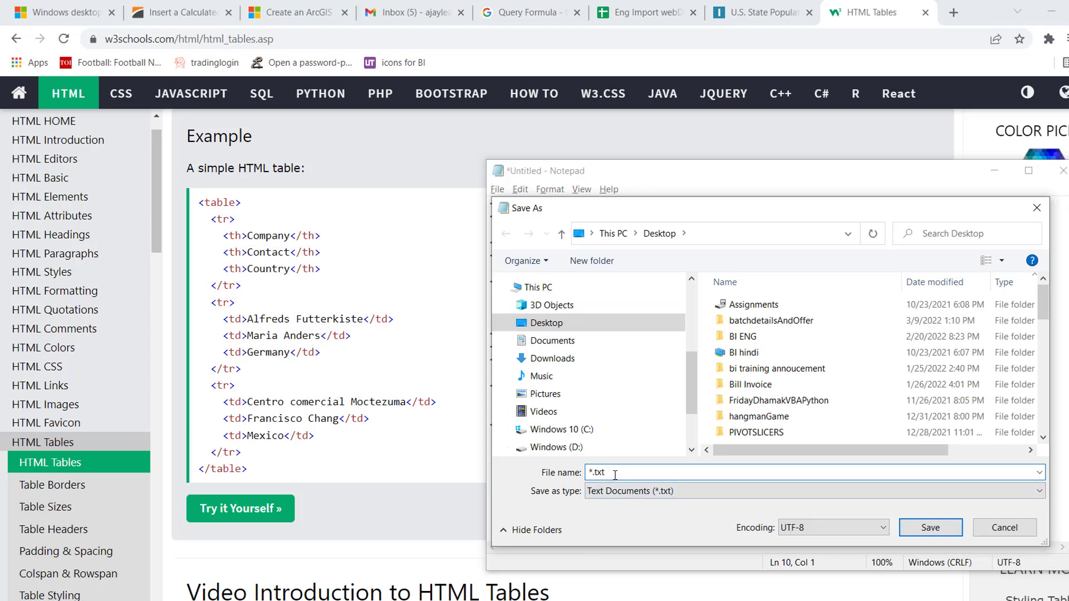
key(BackSpace)
key(BackSpace)
key(BackSpace)
key(BackSpace)
key(BackSpace)
text(tale)
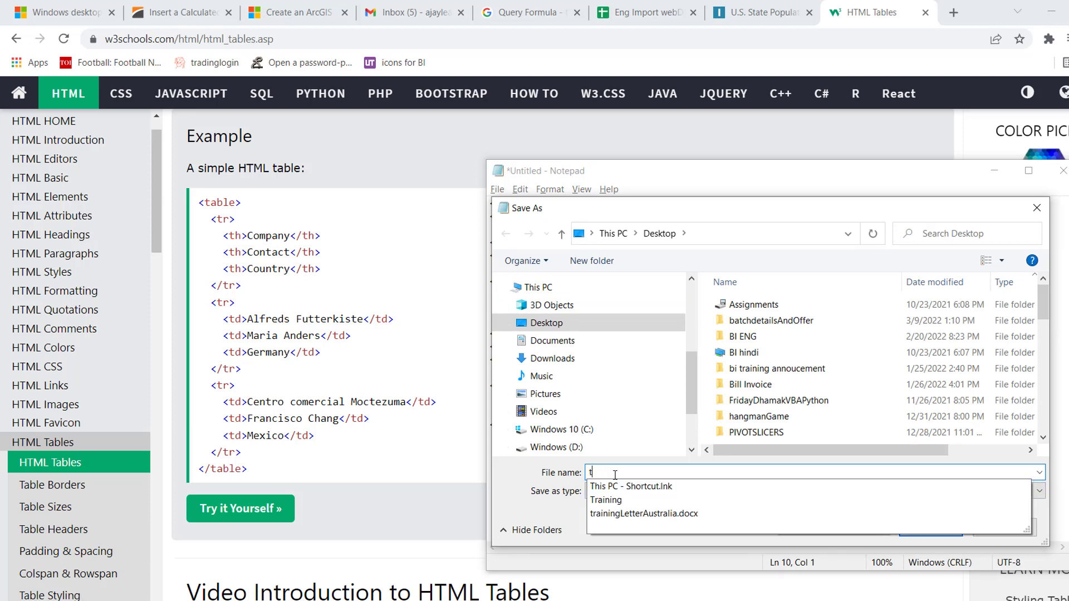
key(BackSpace)
key(BackSpace)
text(bles)
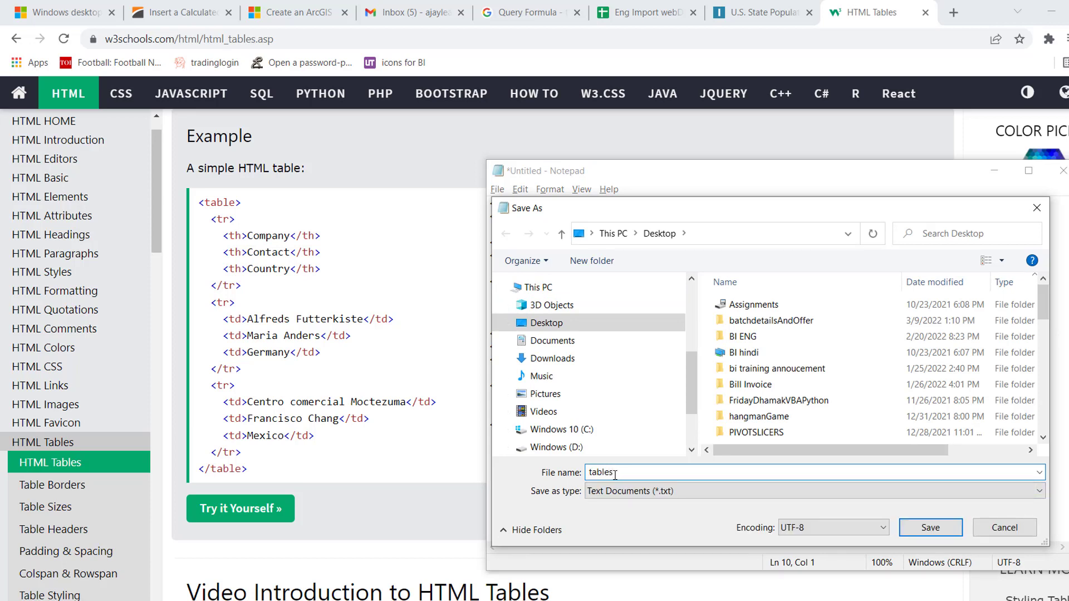
text(.html.html)
click(938, 539)
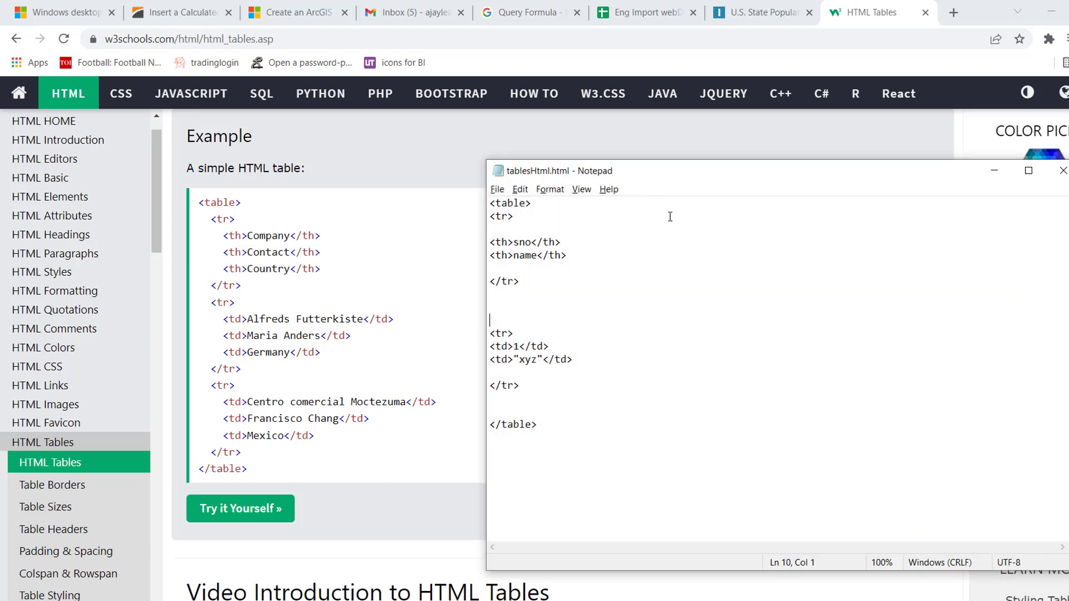
- Open tablesHtml.html from the desktop in Chrome and check the rendered sno/name table
key(alt+Tab)
key(super+d)
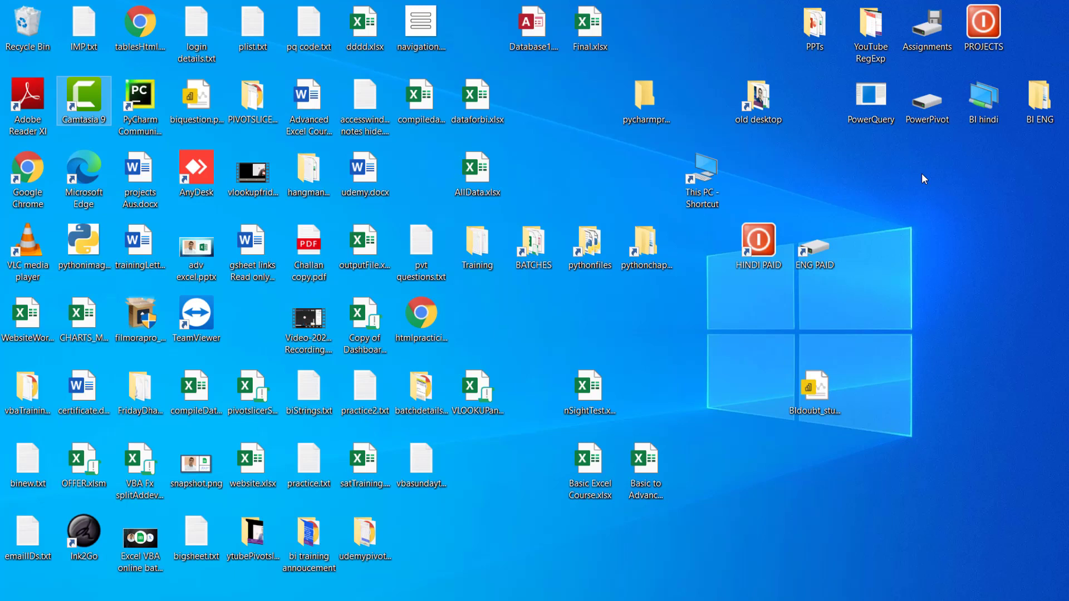
click(151, 45)
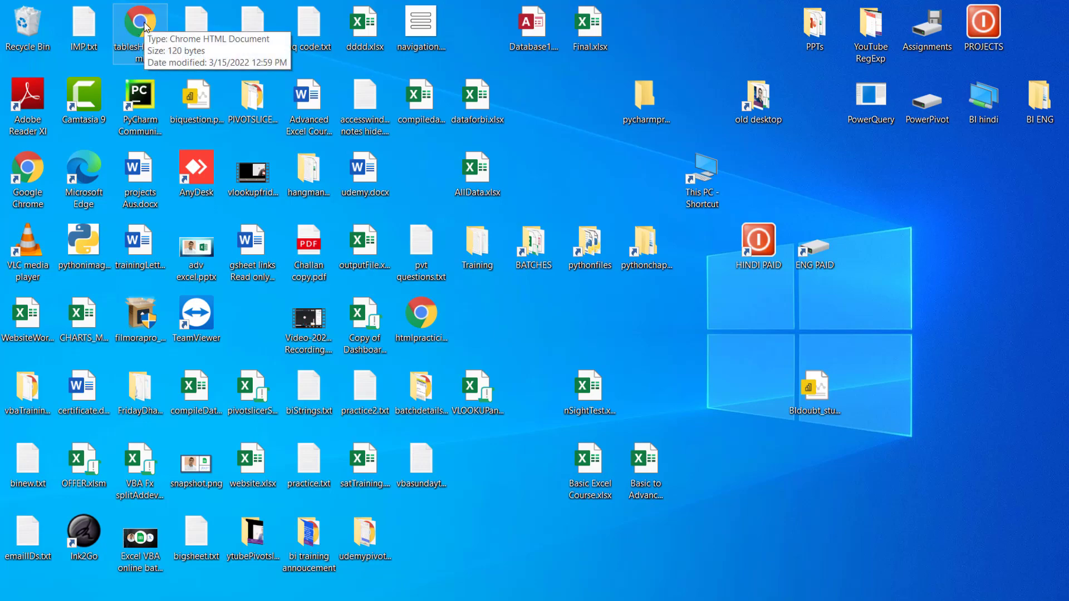
double_click(144, 26)
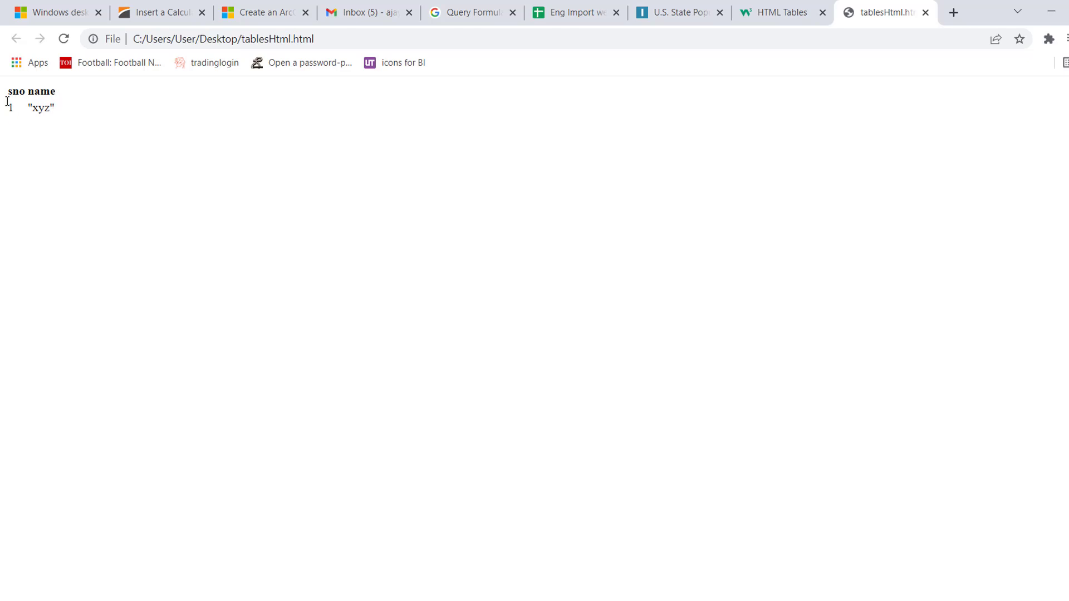
double_click(43, 107)
- Close the Chrome page and delete the quotes around xyz in the Notepad markup
click(925, 12)
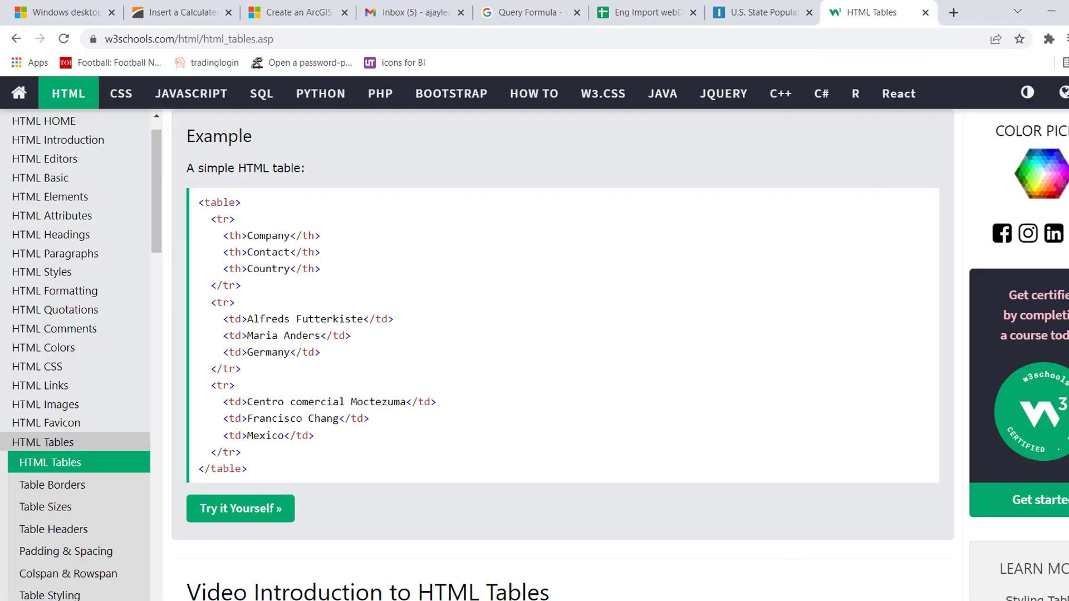
key(alt+Tab)
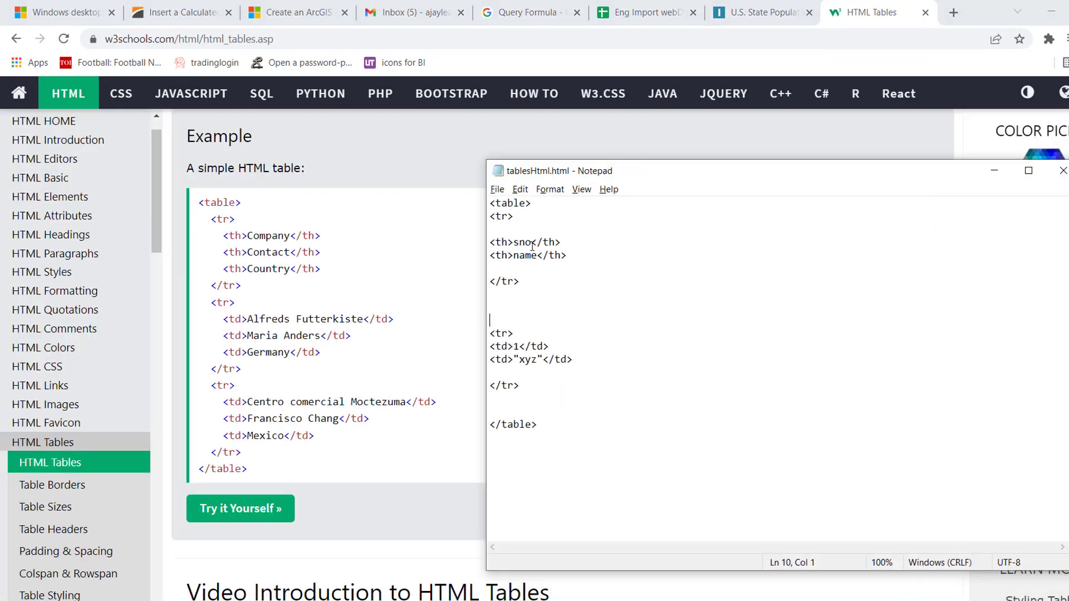
click(520, 360)
key(BackSpace)
key(Right)
key(Right)
key(Right)
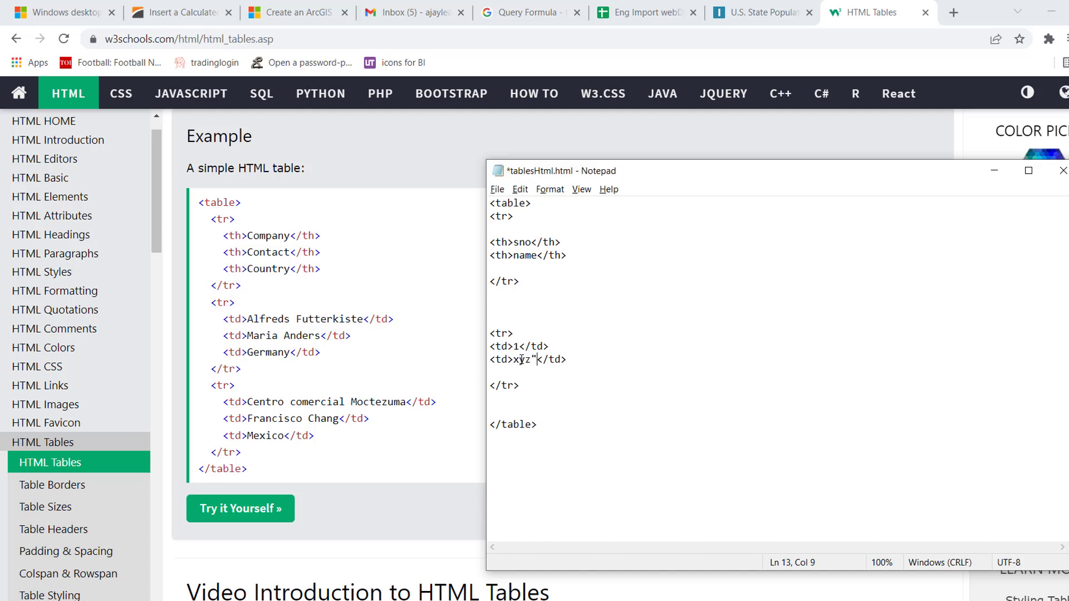
key(Delete)
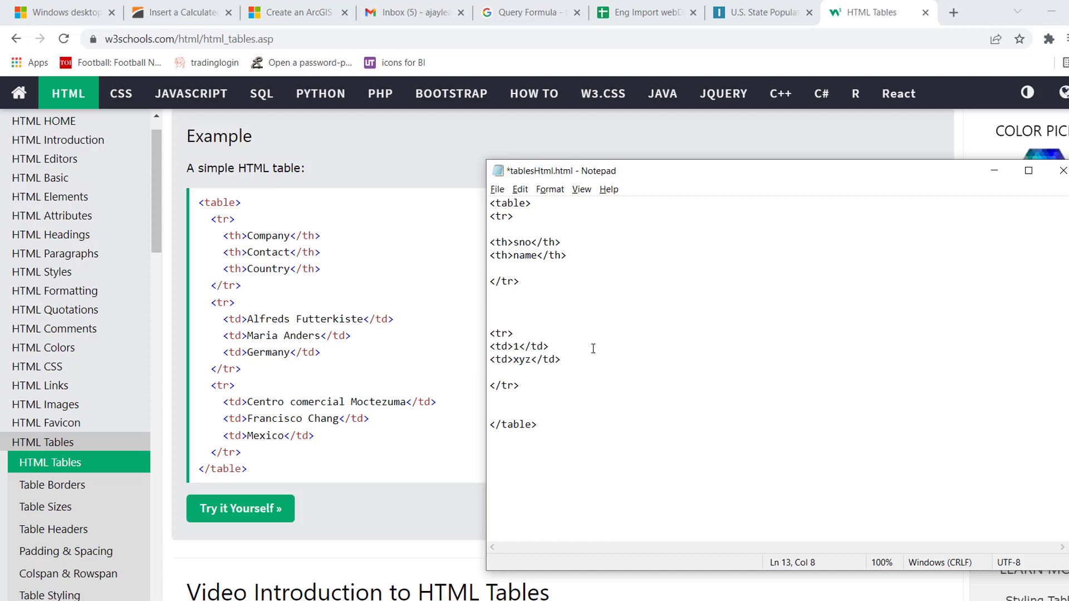
- Close Notepad at the save prompt and return to the Eng Import webData spreadsheet
click(1063, 170)
click(530, 322)
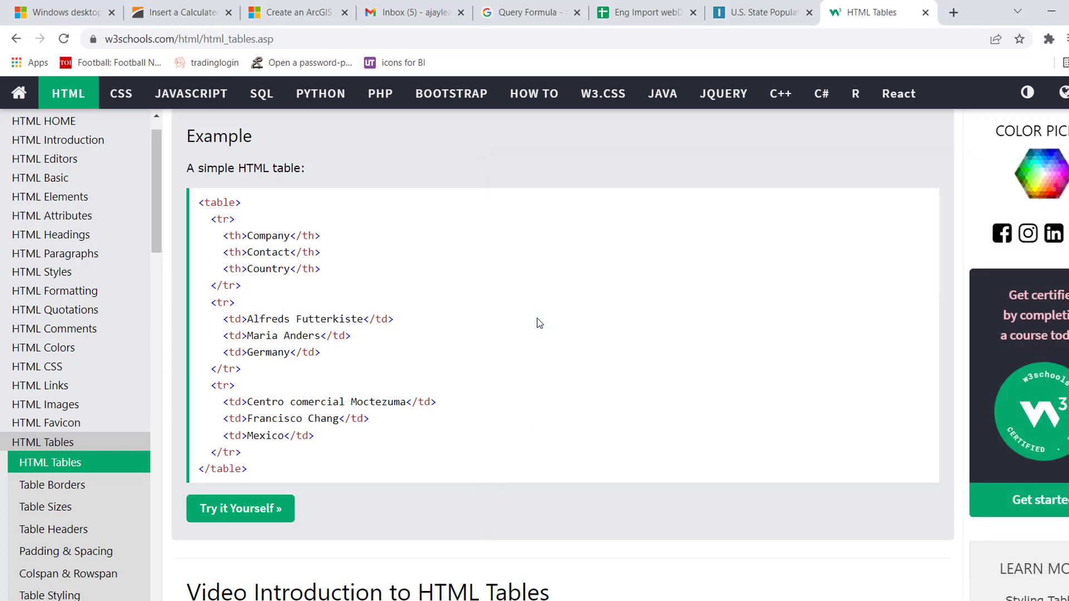
click(644, 17)
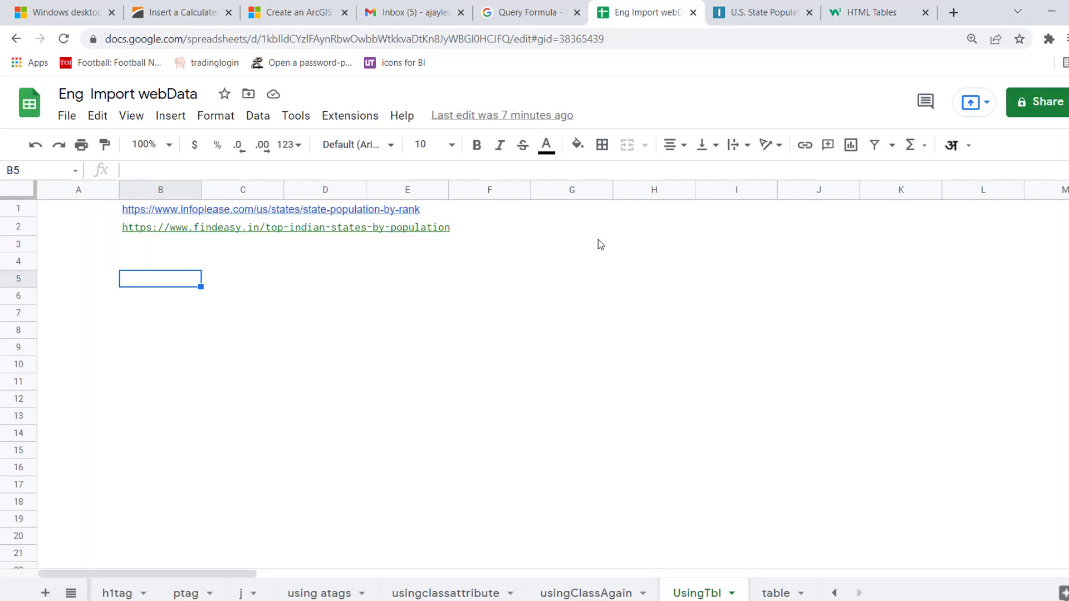
- Enter '<table>' = 'entire table' in H2:I2 and '<Tr>' = 'entire row' in H3:I3
click(658, 254)
click(671, 233)
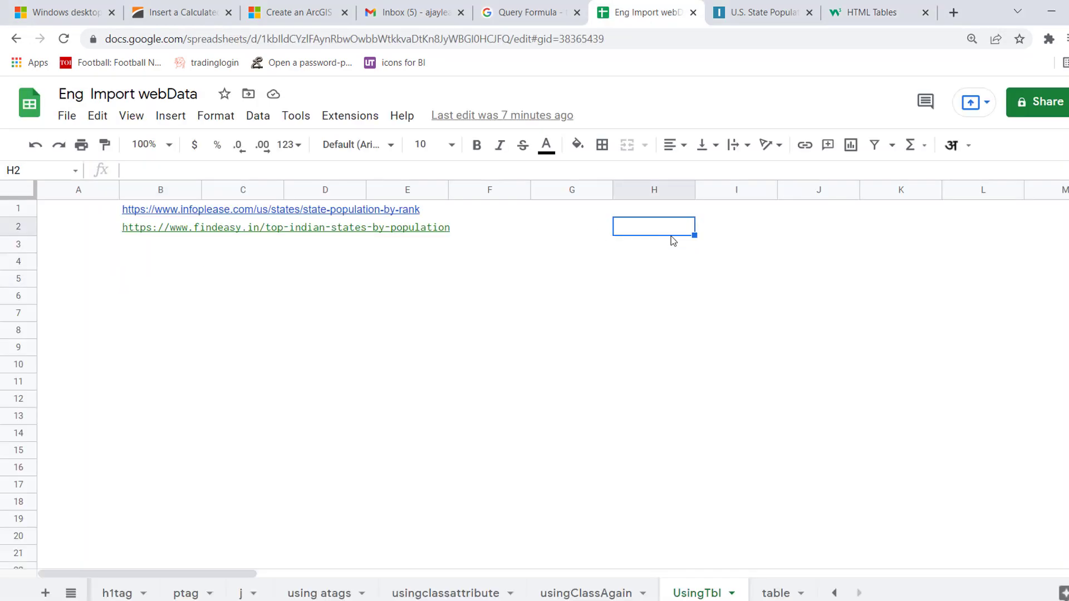
text(<table>)
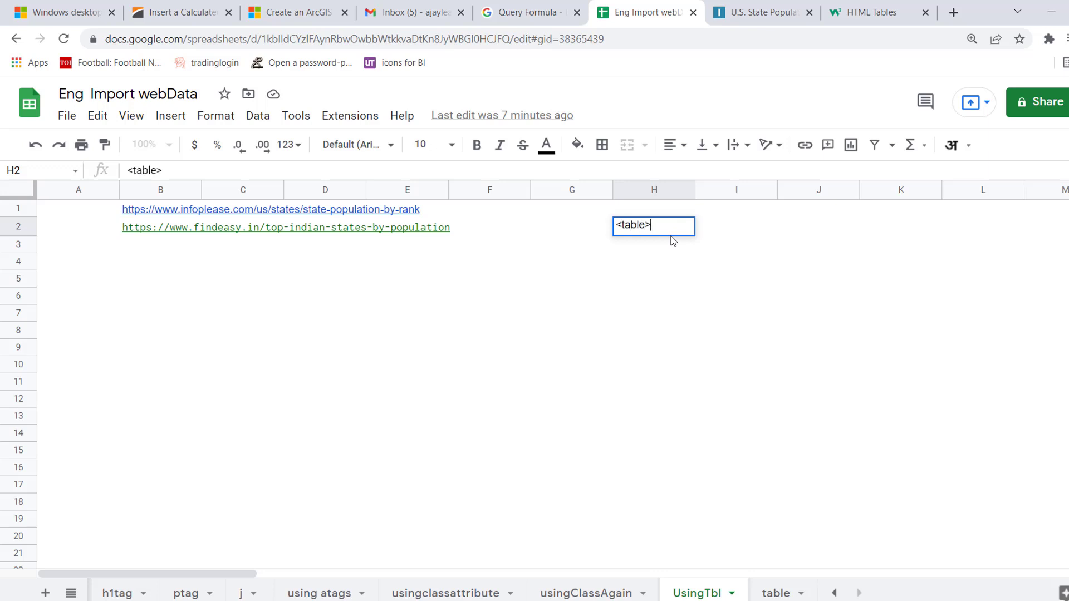
key(Tab)
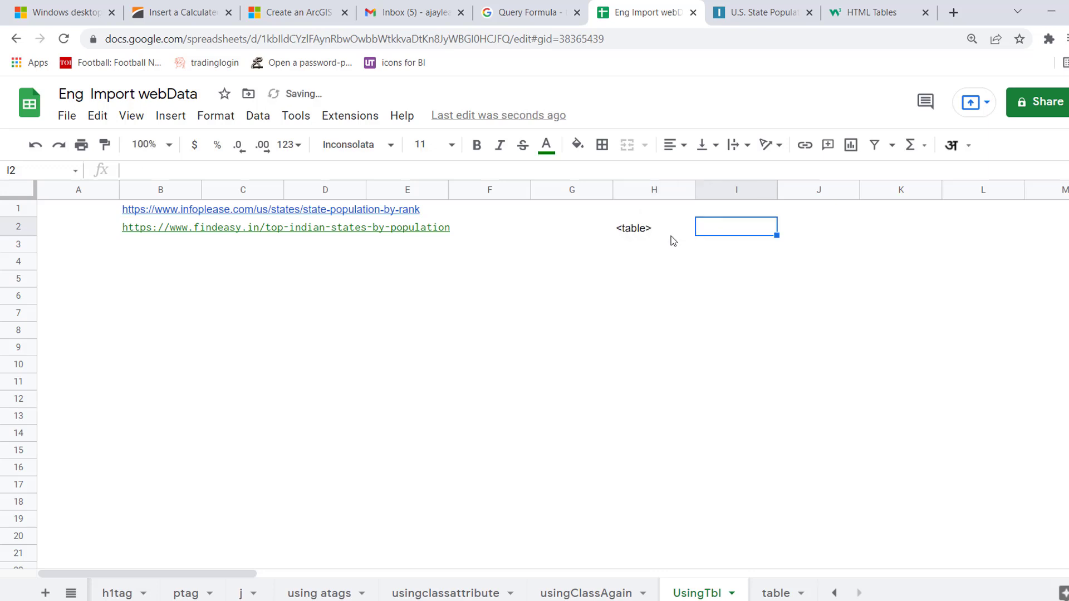
text(ent)
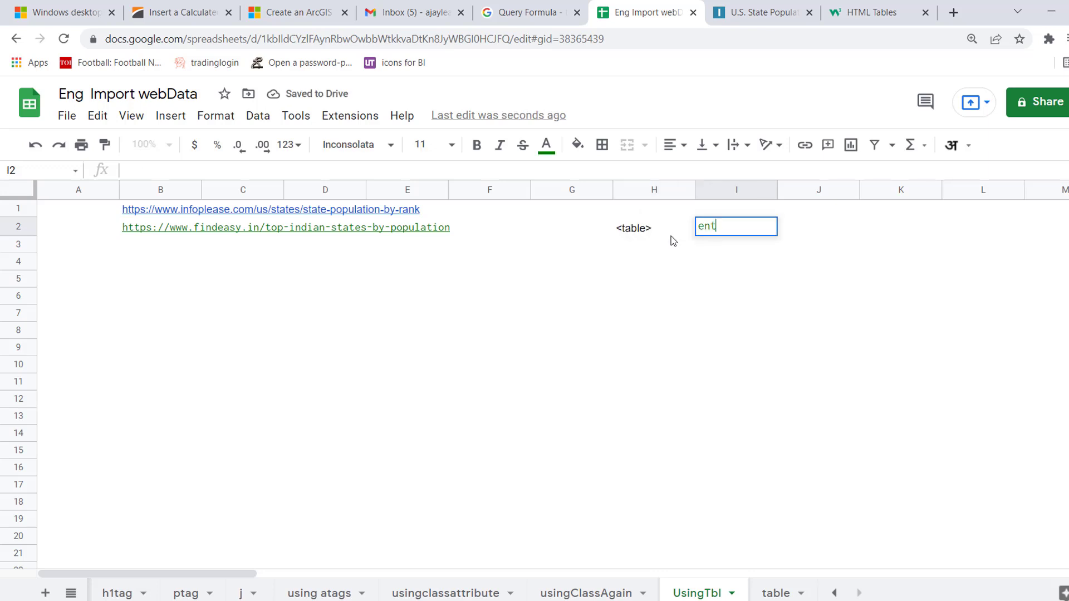
text(ire table)
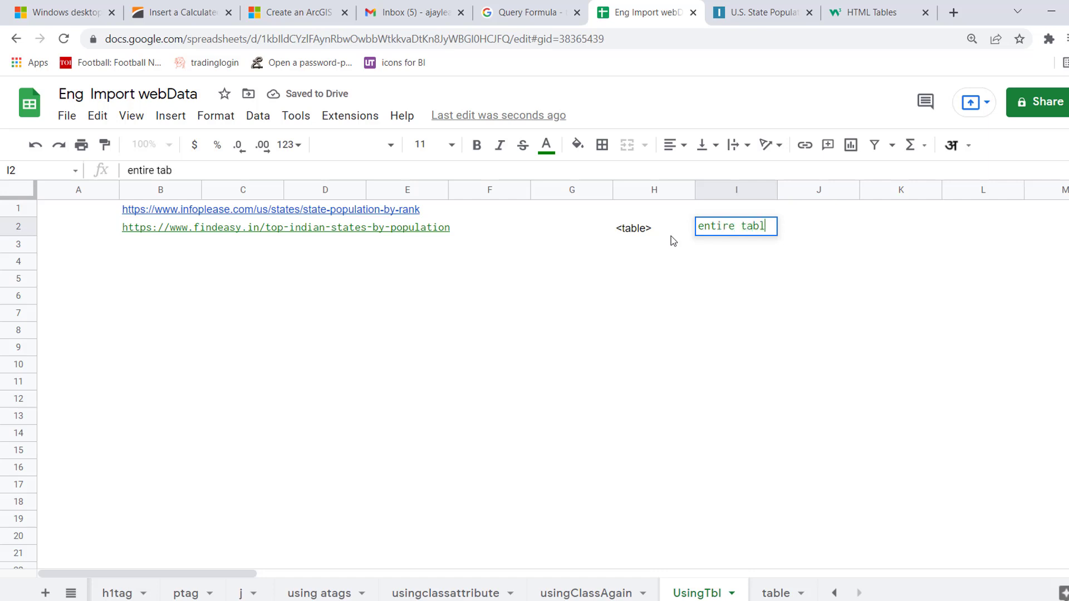
key(Return)
click(673, 241)
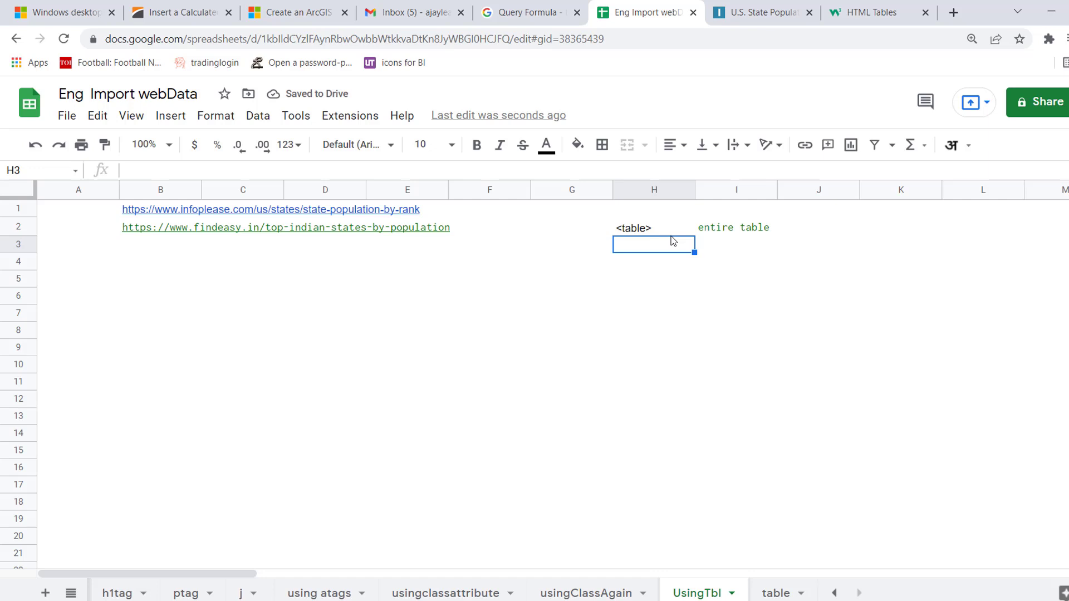
text(<T)
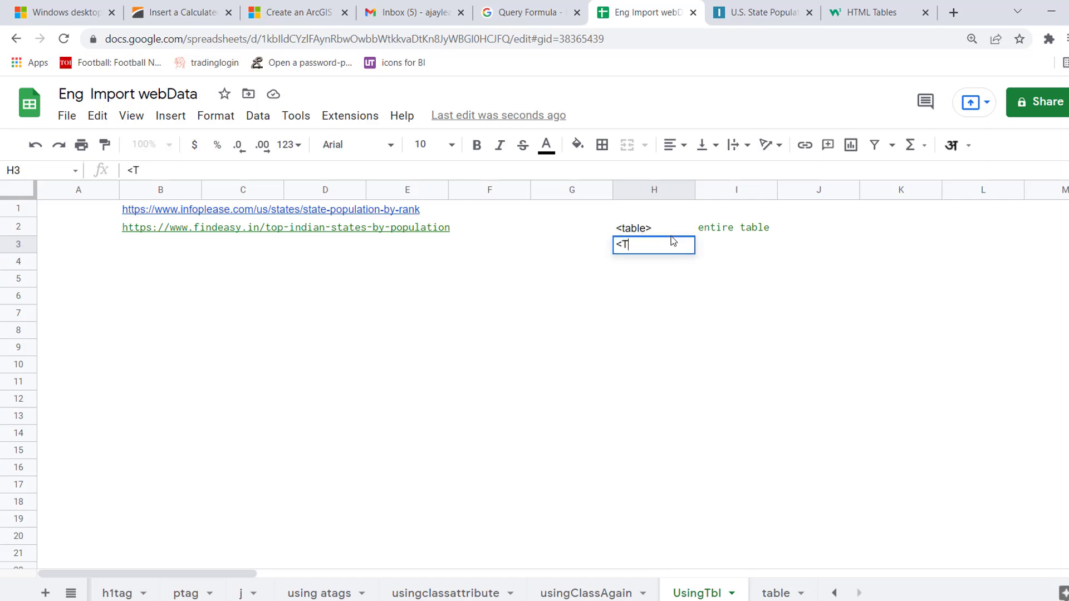
text(r>)
key(Return)
key(Up)
key(Right)
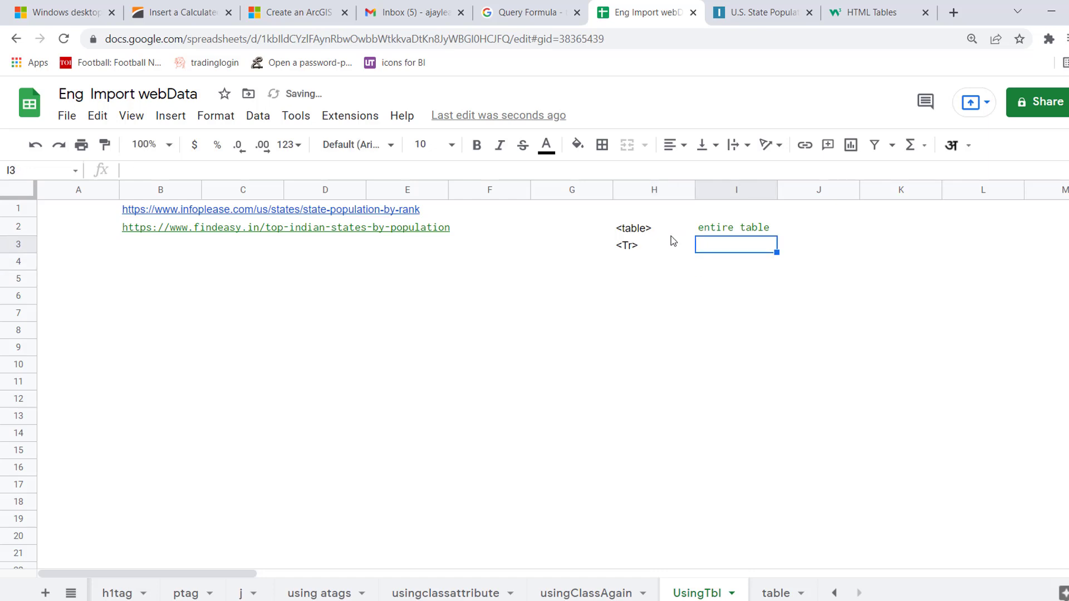
text(entire row)
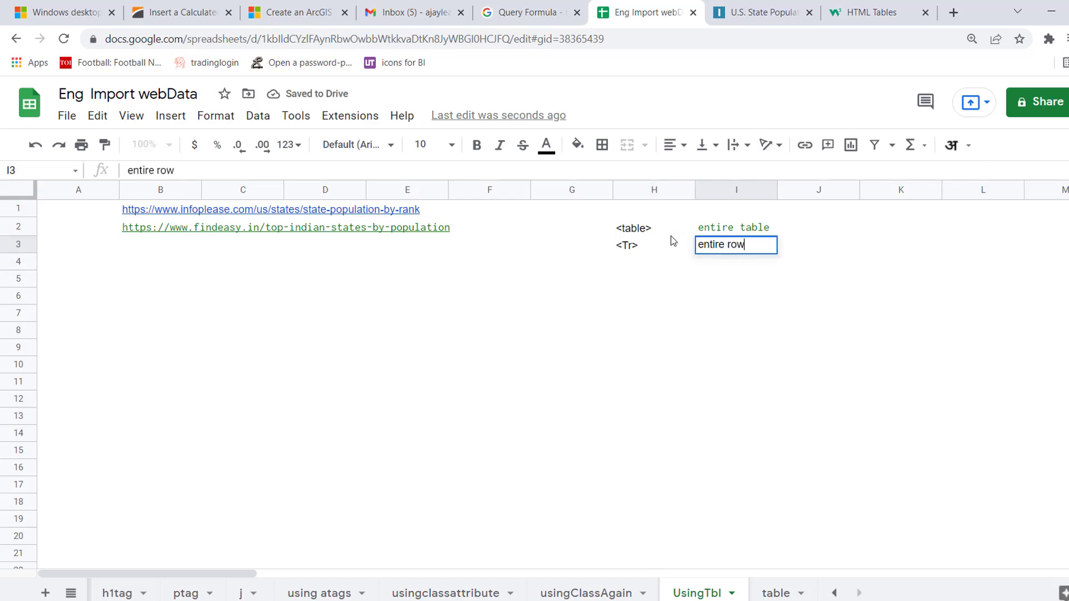
key(Return)
key(Up)
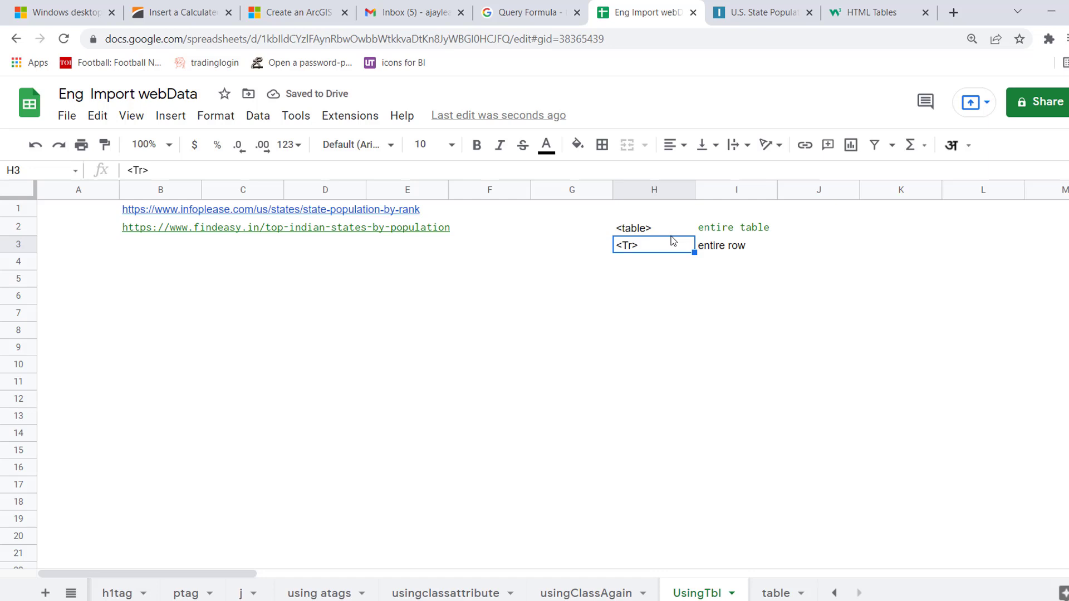
key(Right)
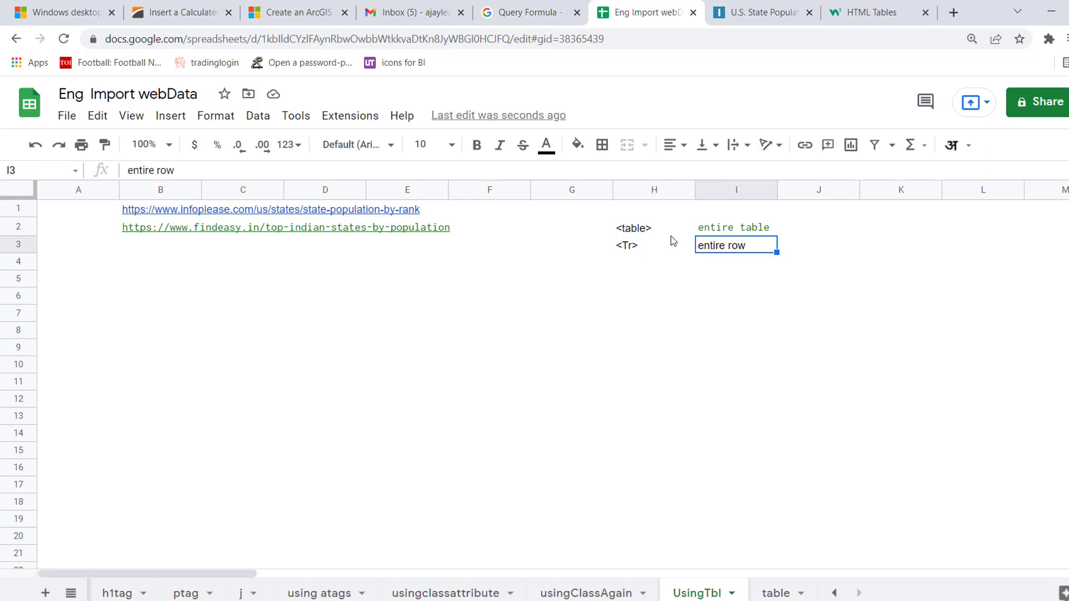
- Enter '<td>' = 'table data' in H4:I4 and '<th>' = 'table headers' in H5:I5
key(Return)
text(<td)
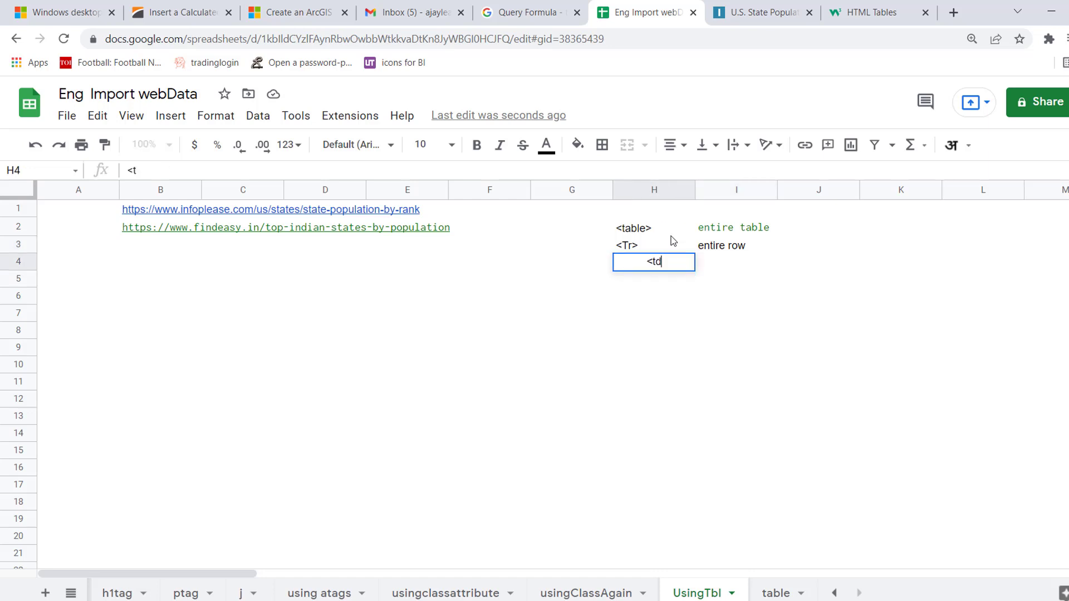
text(>)
key(Return)
key(Up)
key(Right)
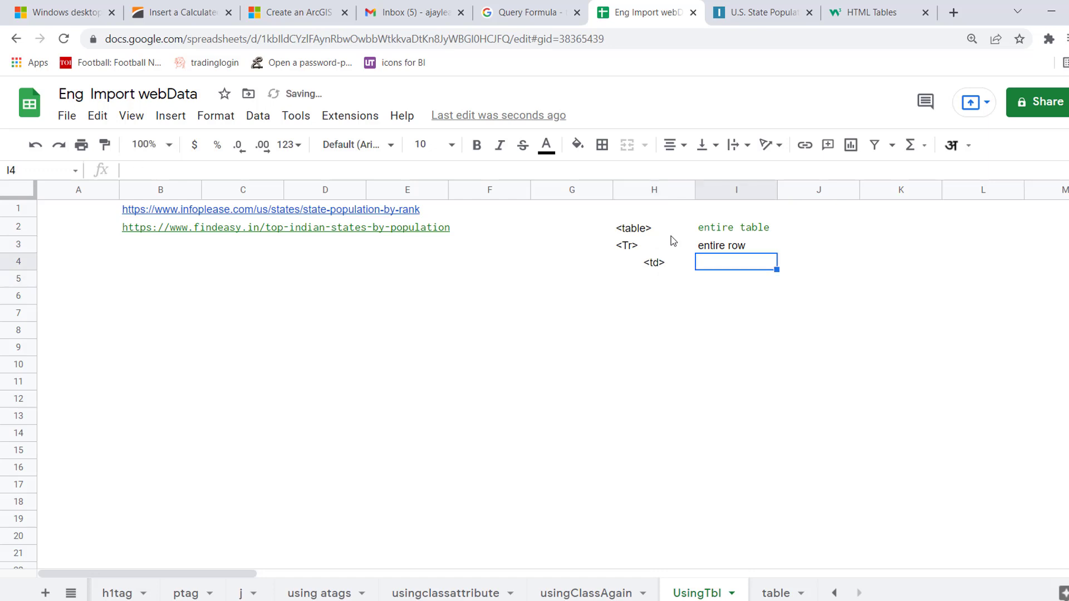
text(table data)
key(Return)
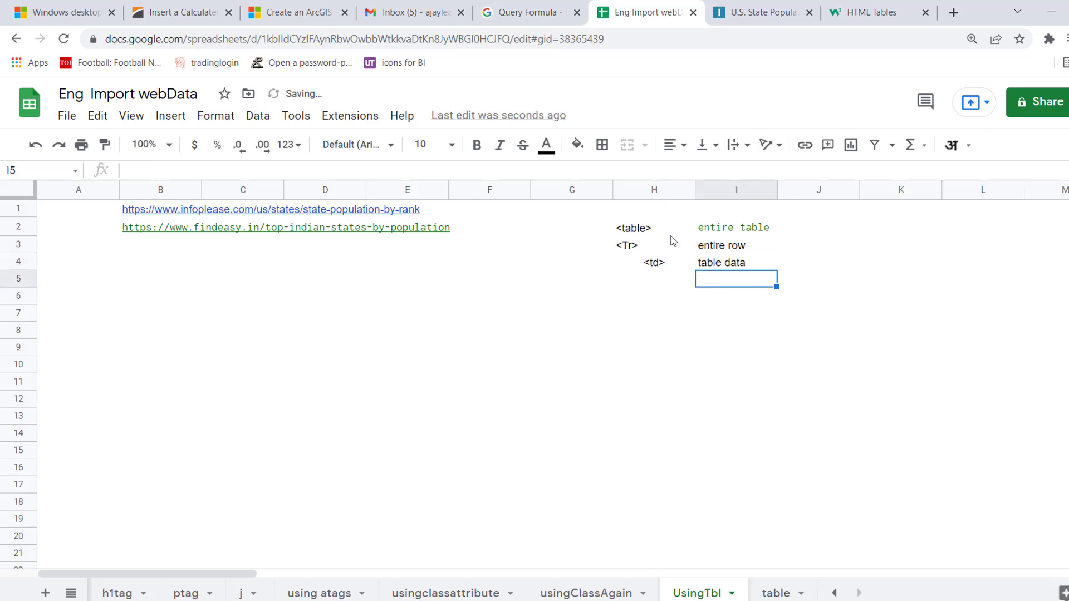
key(Left)
key(Up)
key(Down)
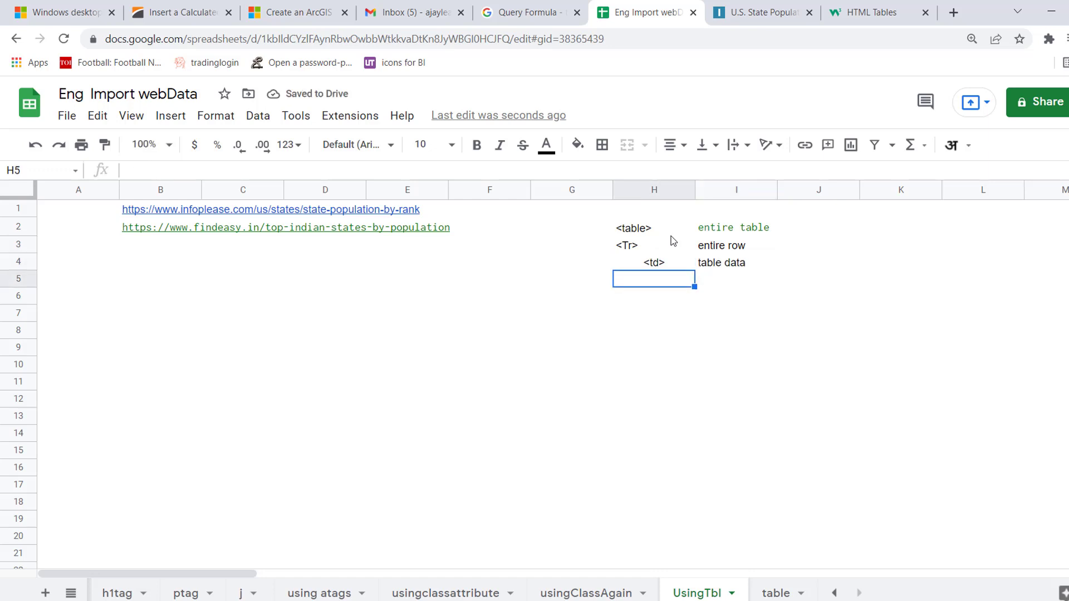
text(<t)
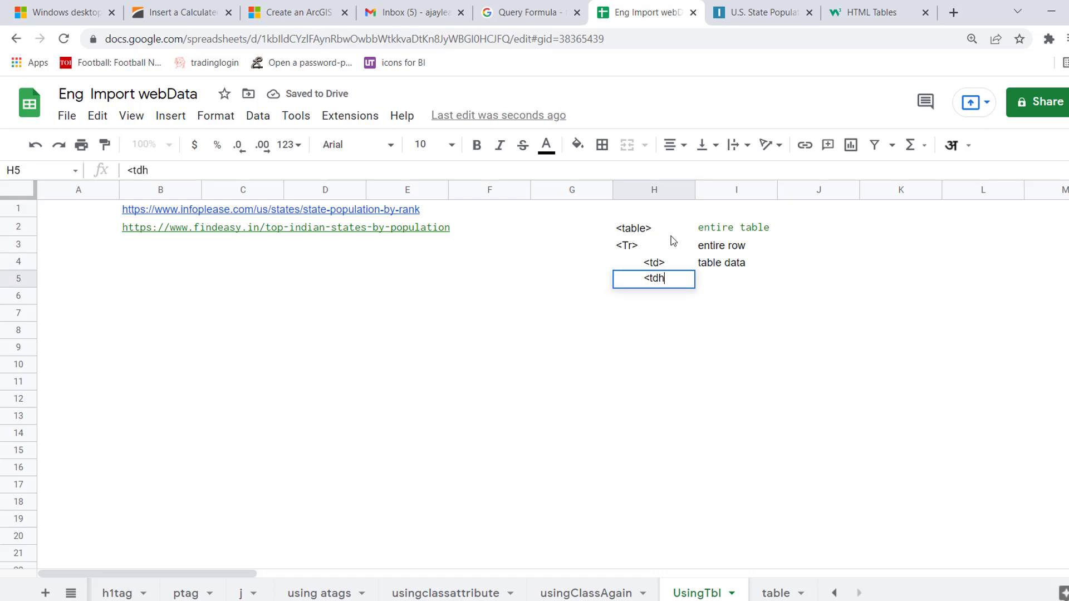
text(h>)
key(Right)
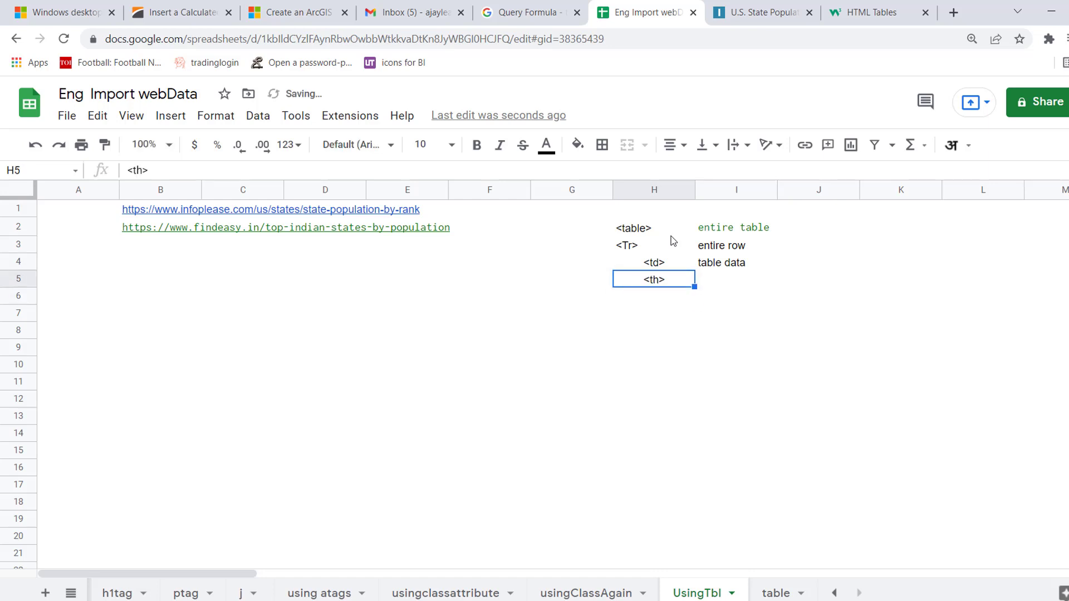
text(table )
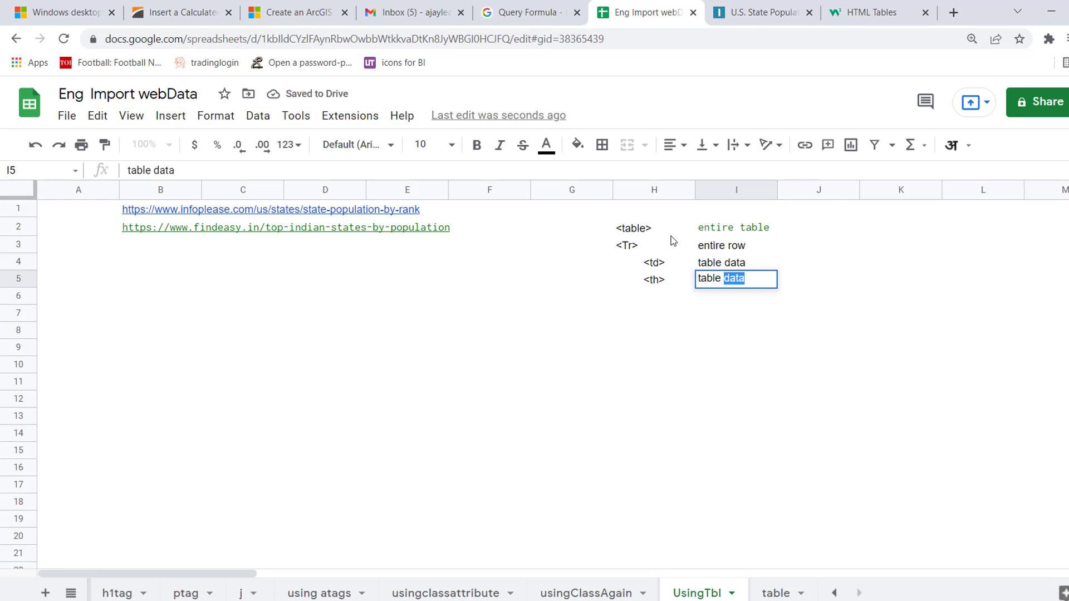
text(headers)
key(Return)
- Centre-align the H2:I5 tag legend
key(Left)
key(Up)
key(Up)
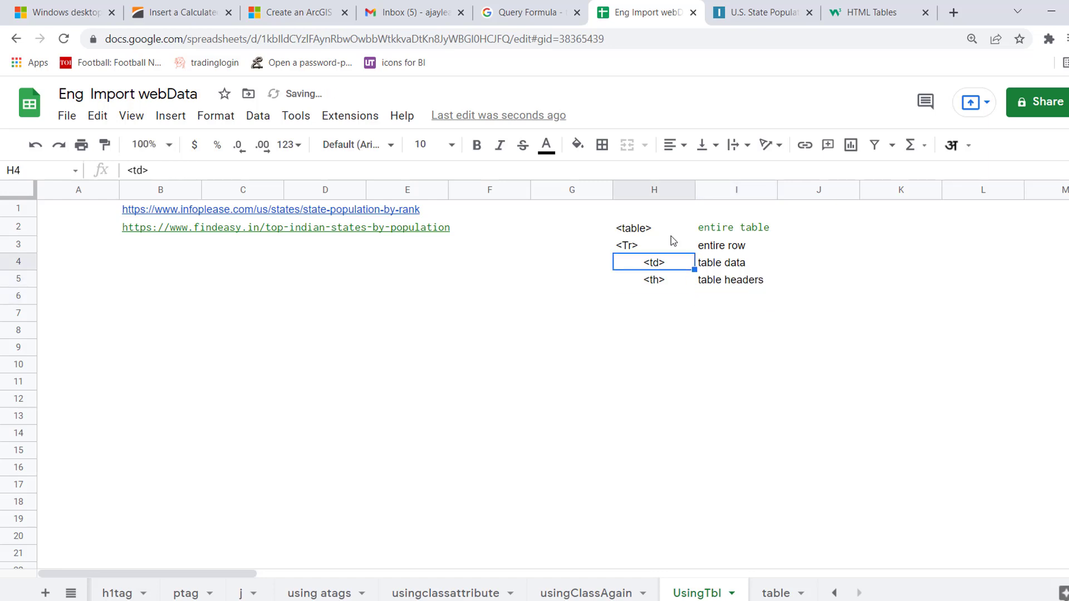
key(Up)
key(Up)
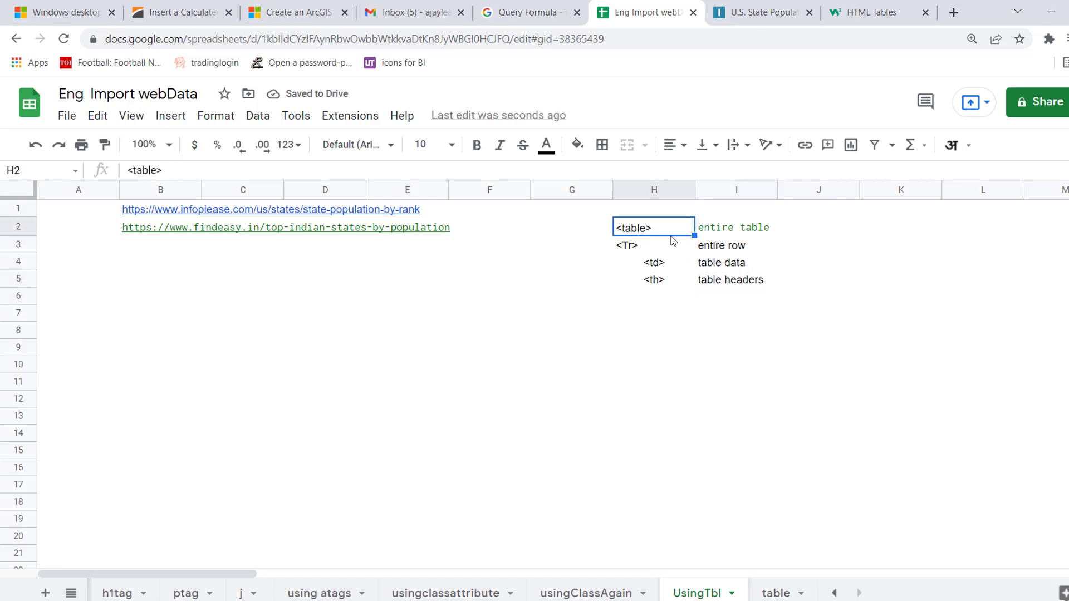
key(shift+Right)
key(shift+Down)
key(shift+Down)
key(shift+Down)
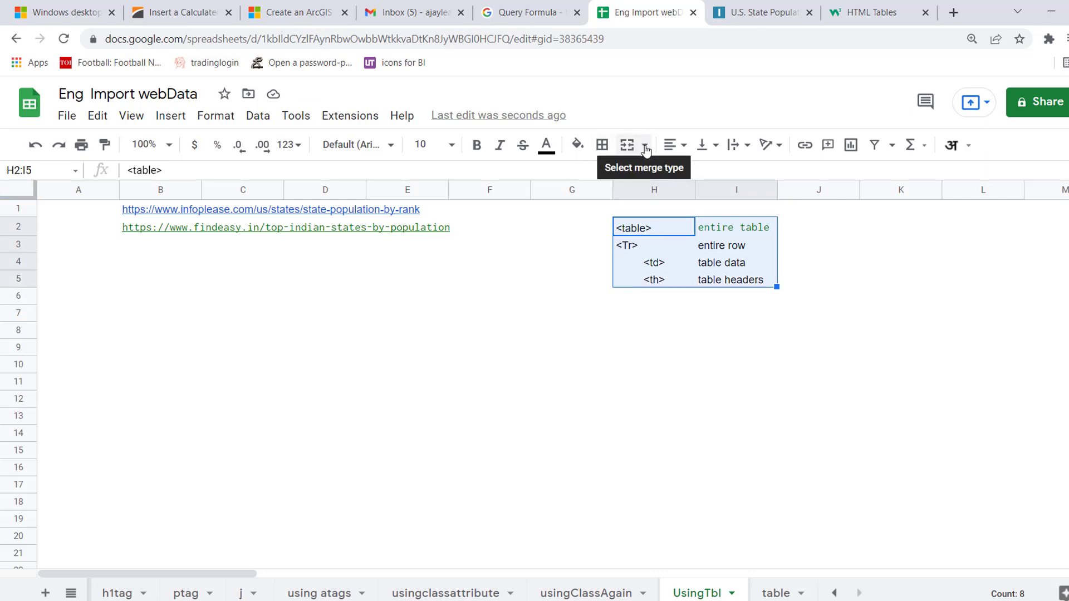
click(689, 149)
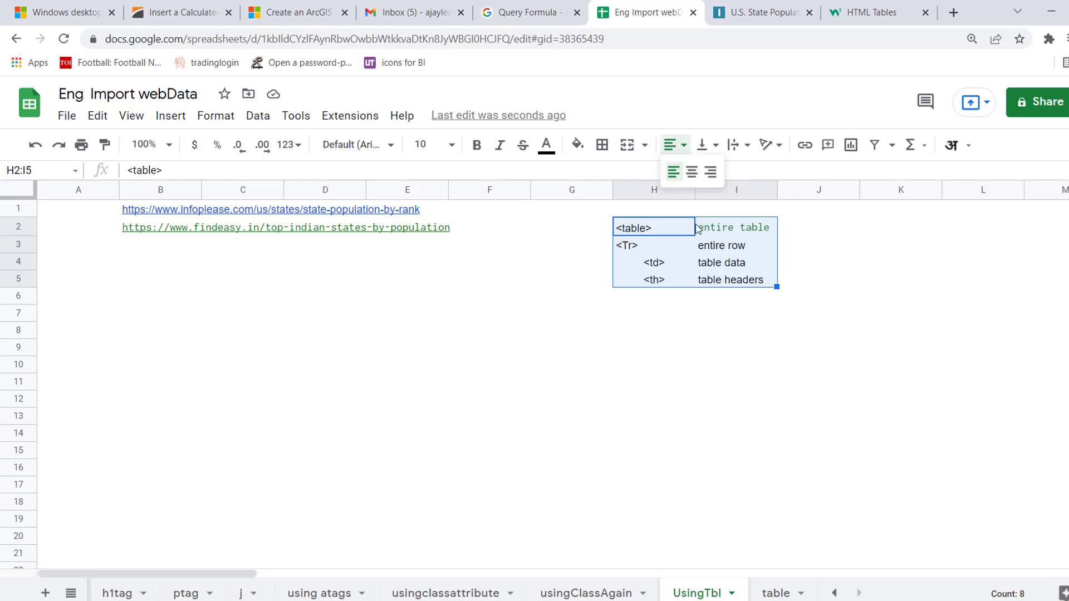
click(691, 175)
- Copy the infoplease URL from B1 and switch to the infoplease page tab
click(155, 333)
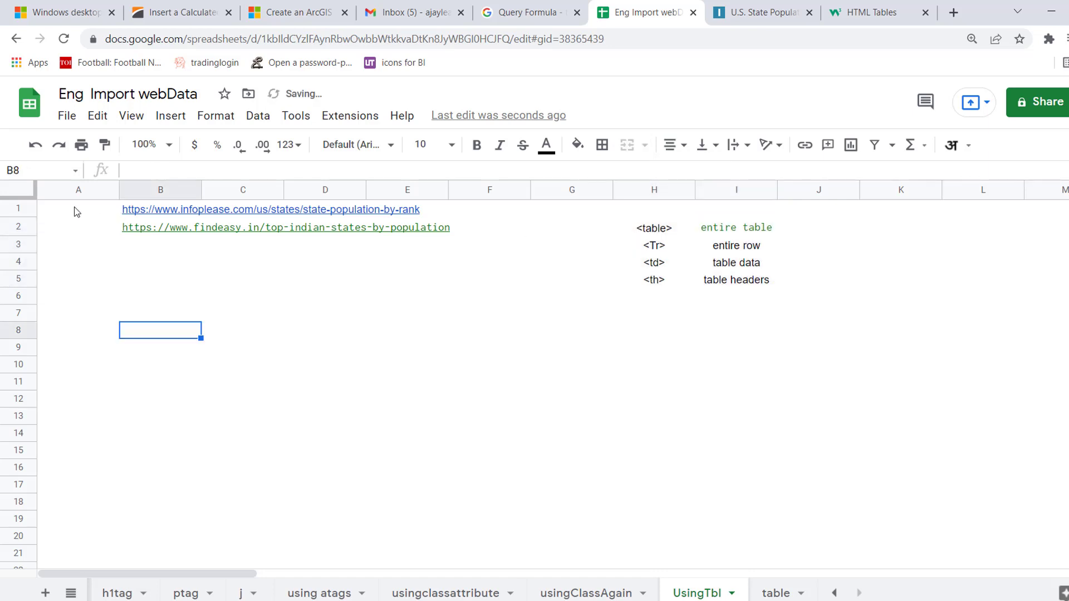
click(140, 210)
click(447, 170)
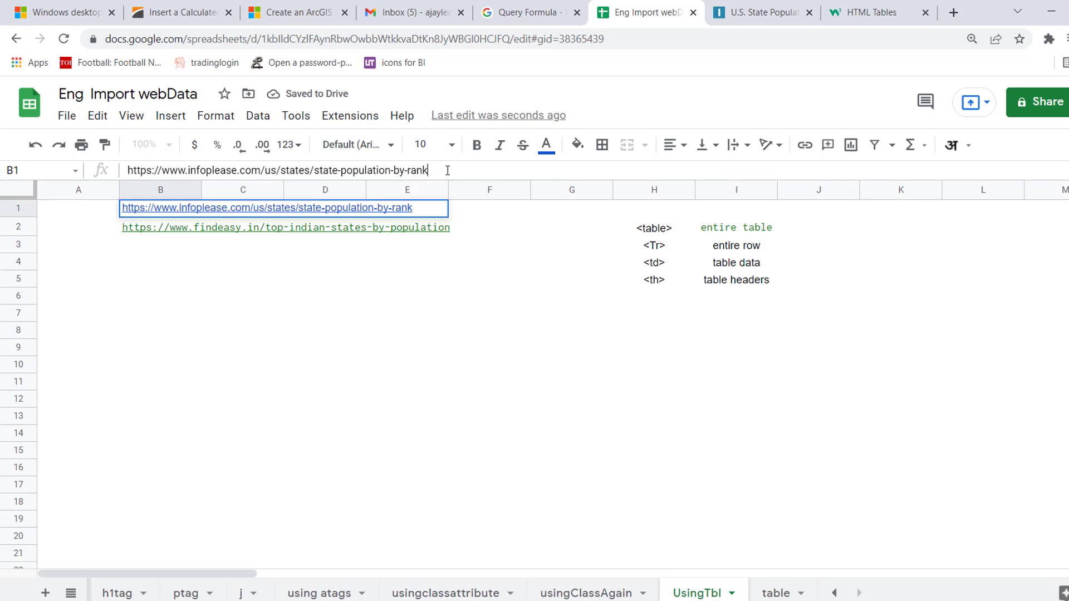
key(ctrl+a)
key(ctrl+c)
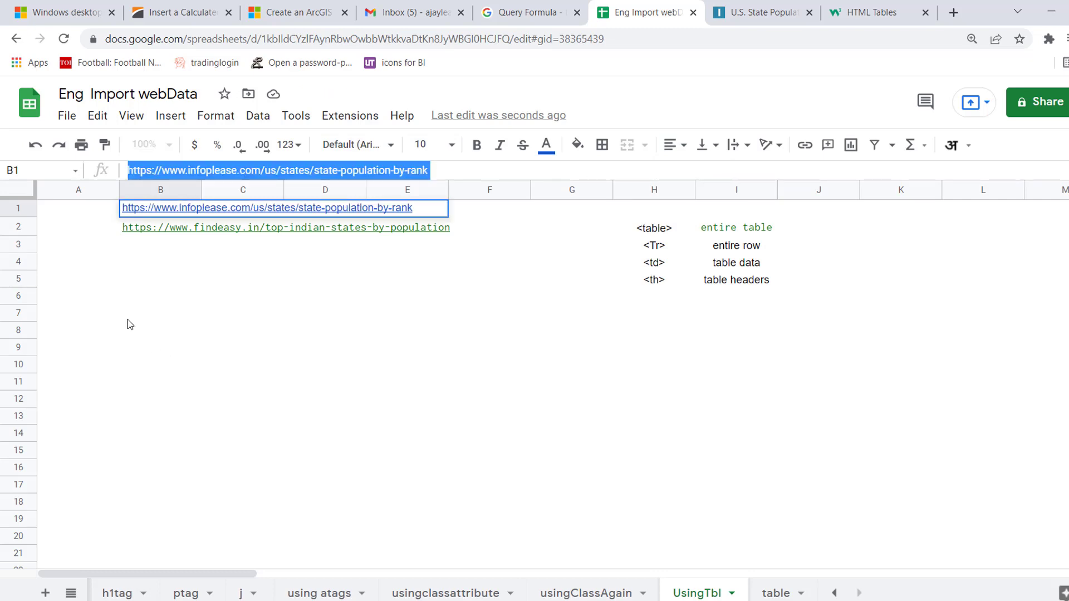
click(128, 322)
click(762, 12)
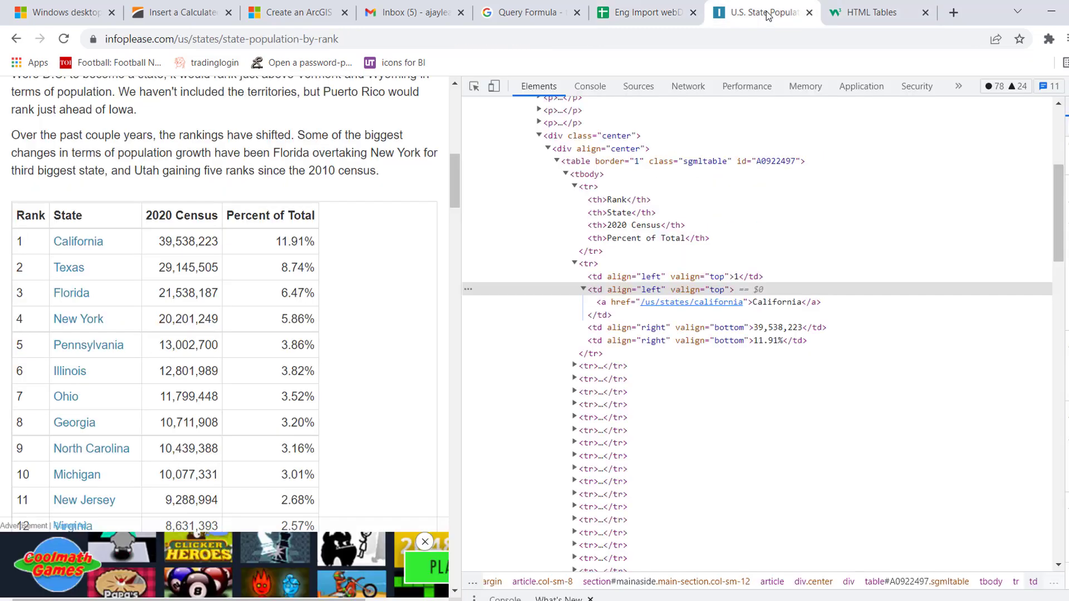
- Widen the infoplease page against DevTools, then go back to the Eng Import webData spreadsheet
drag(452, 195, 456, 116)
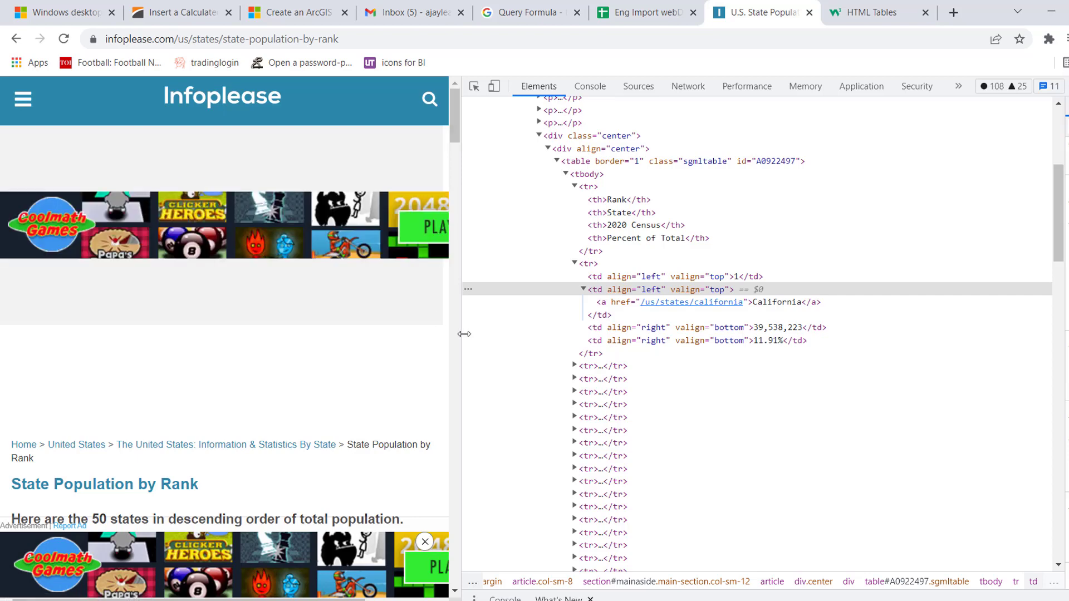
drag(461, 349, 729, 349)
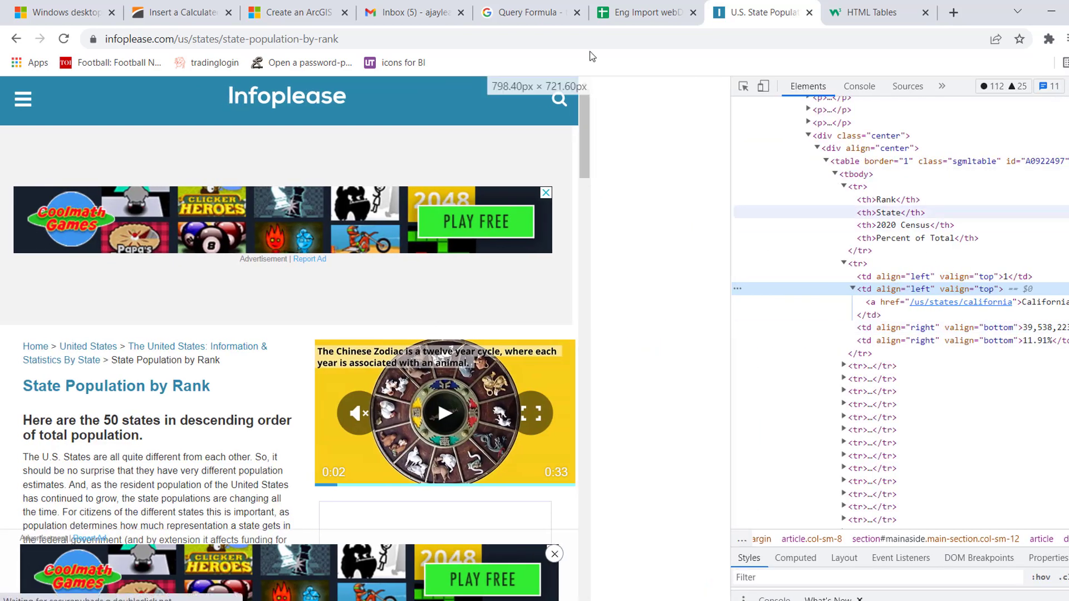
click(656, 12)
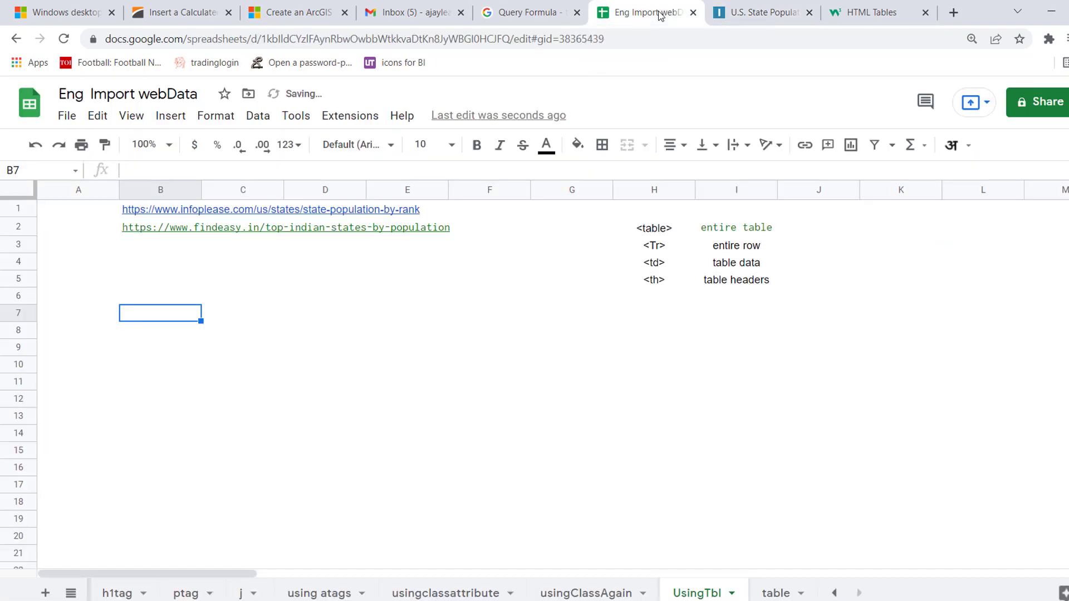
- Enter =IMPORTXML with the pasted infoplease state-population URL and "//table" in B9
click(127, 349)
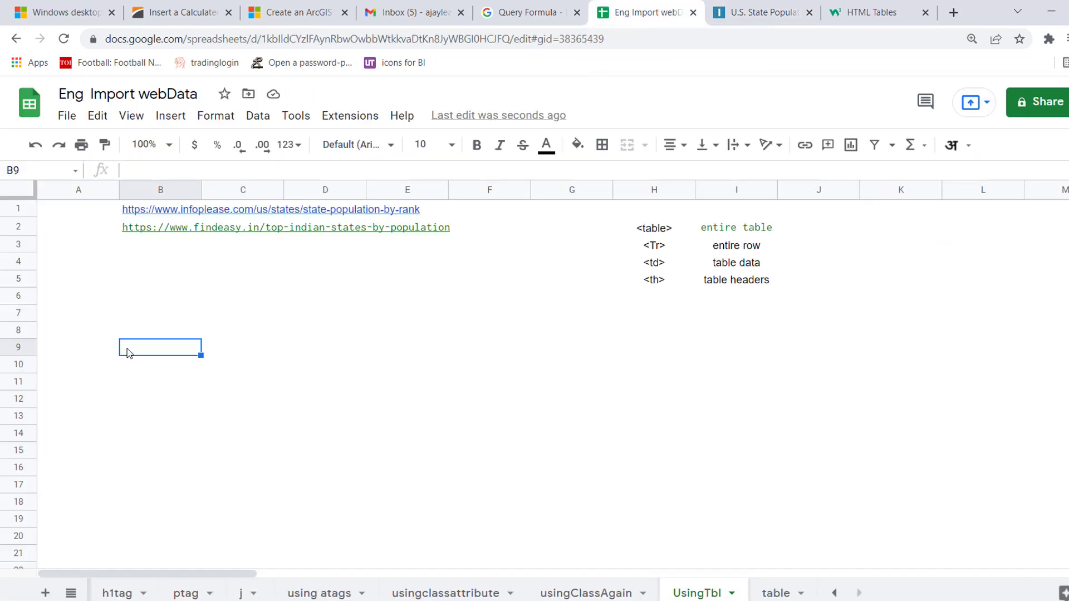
text(=import)
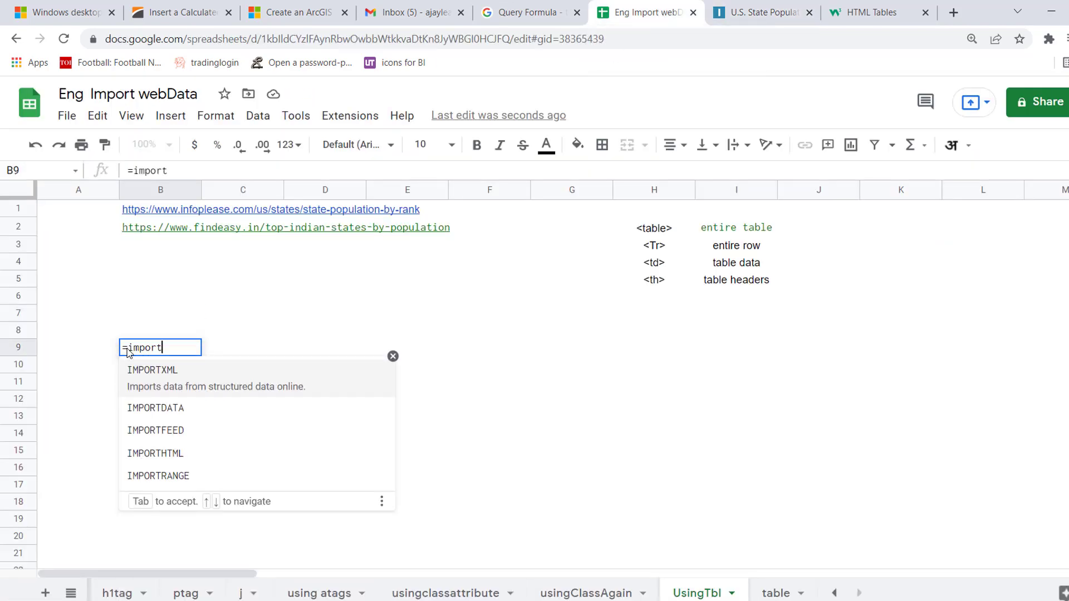
click(174, 369)
click(175, 370)
key(BackSpace)
key(BackSpace)
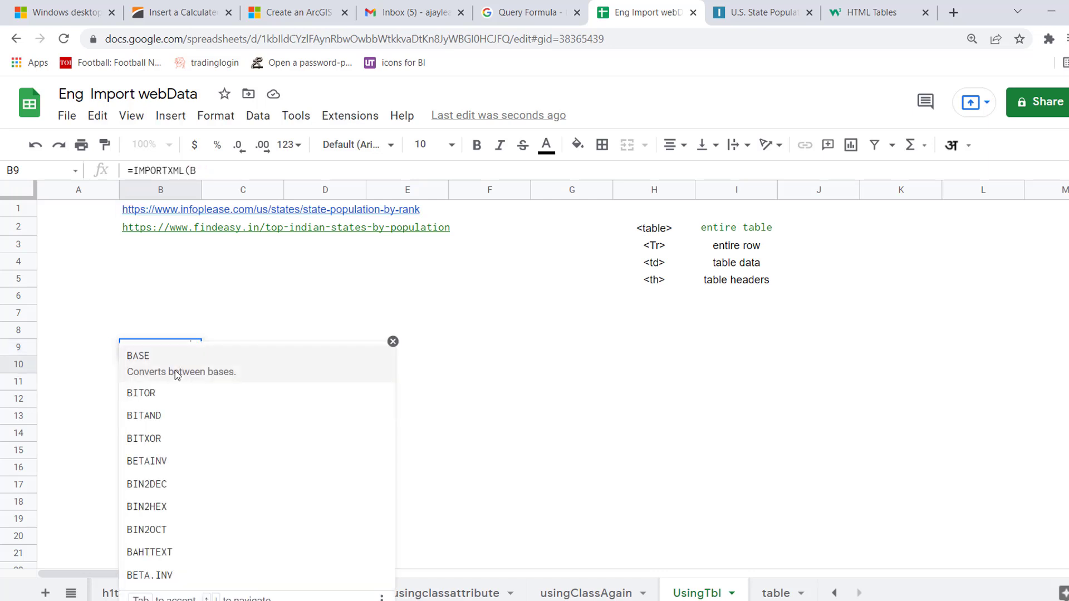
click(217, 170)
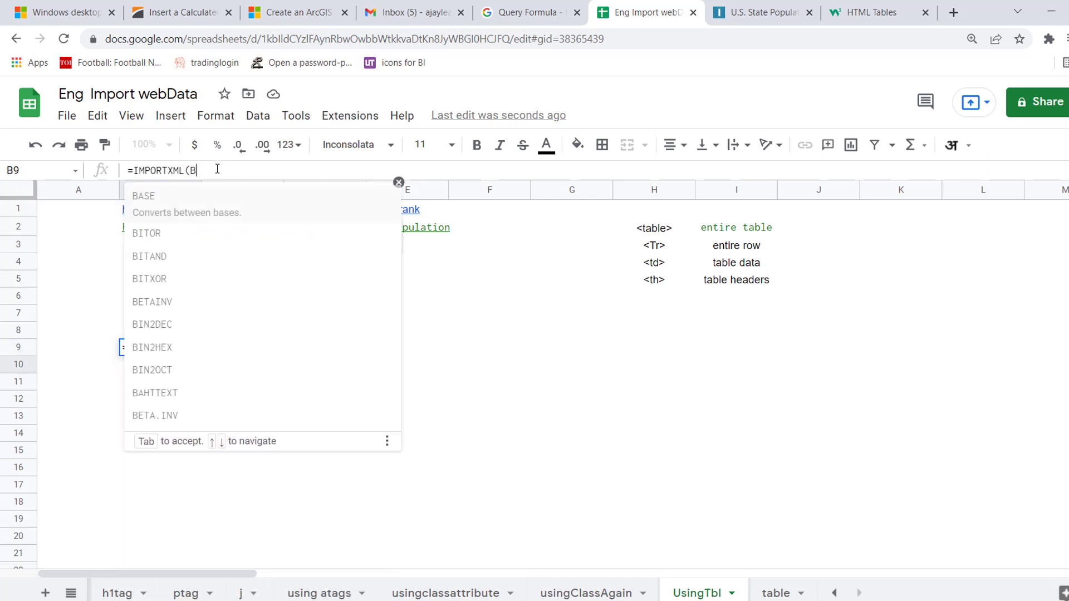
key(BackSpace)
text(")
key(ctrl+v)
text(")
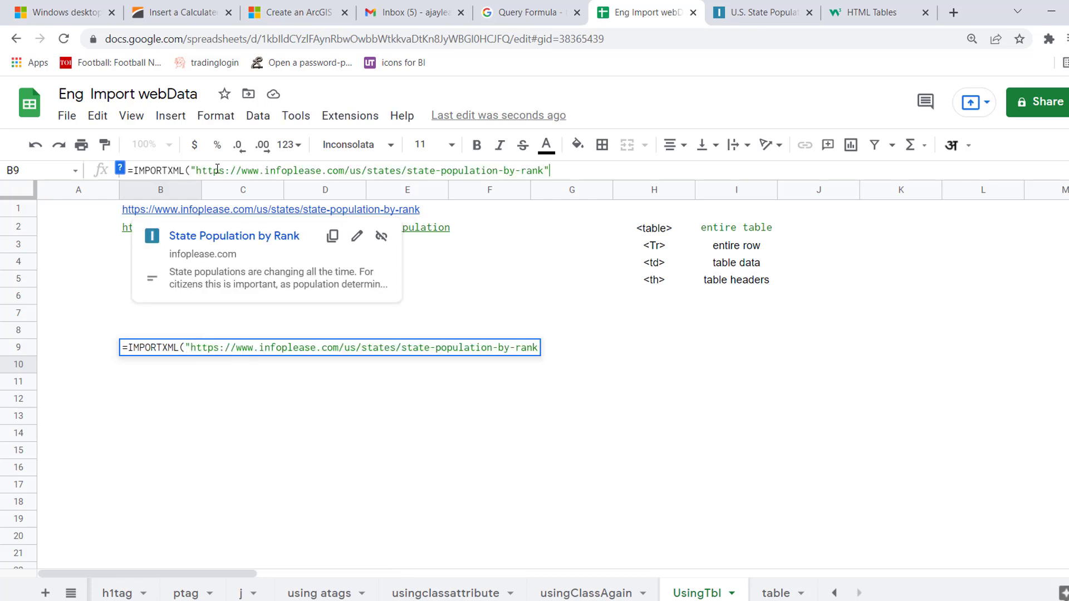
text(,)
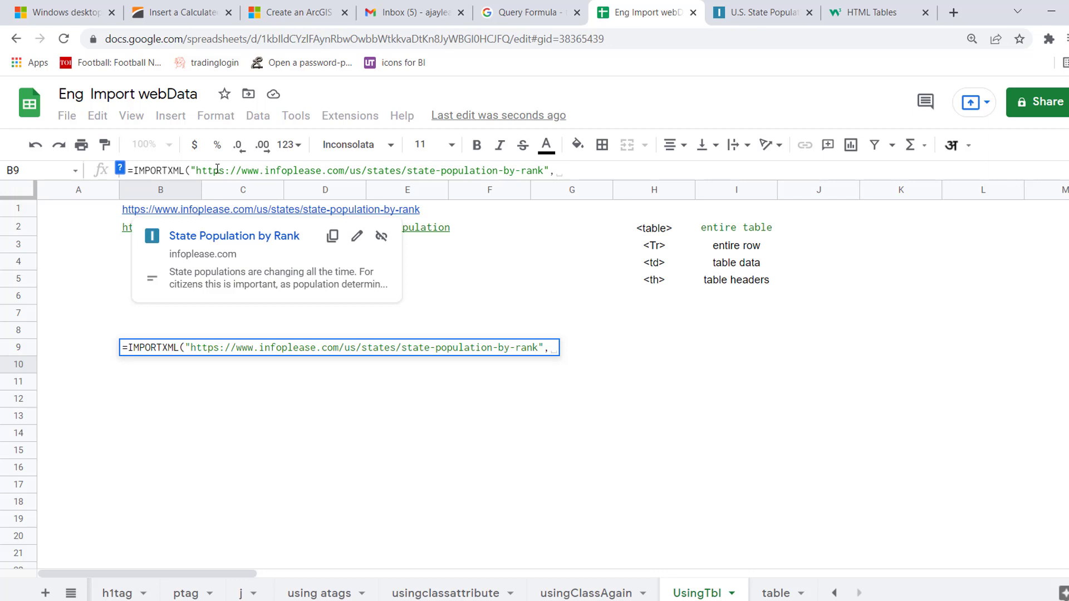
key(BackSpace)
text(")
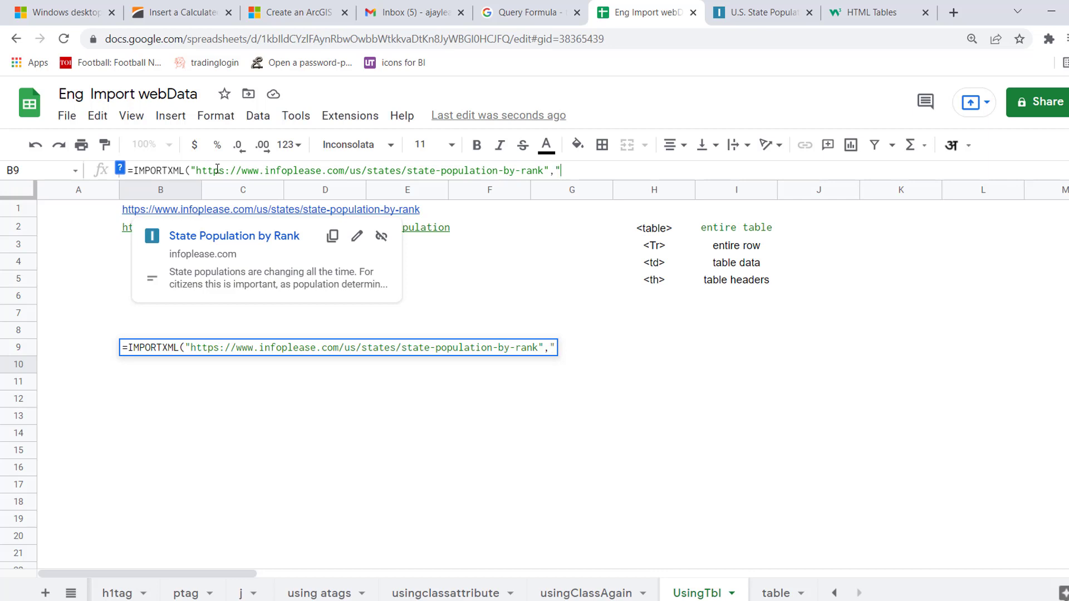
text(//tabl)
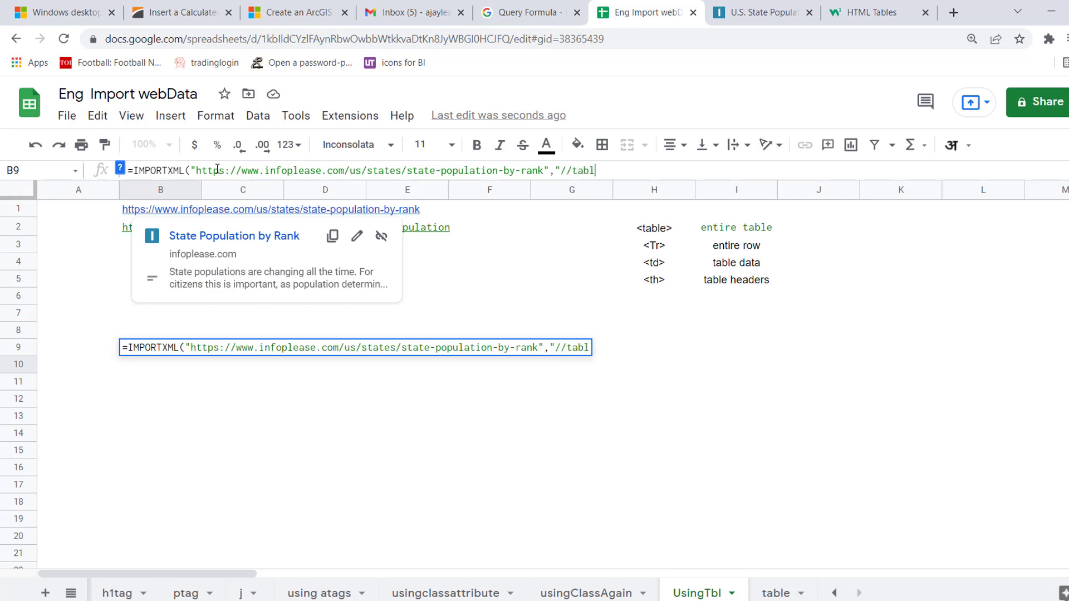
text(e"))
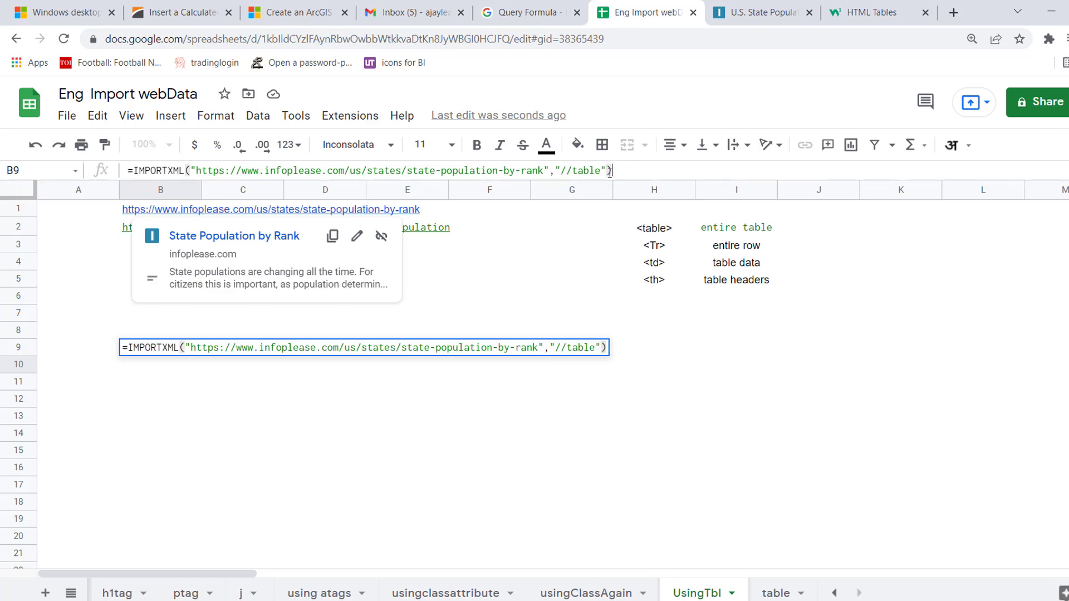
key(Return)
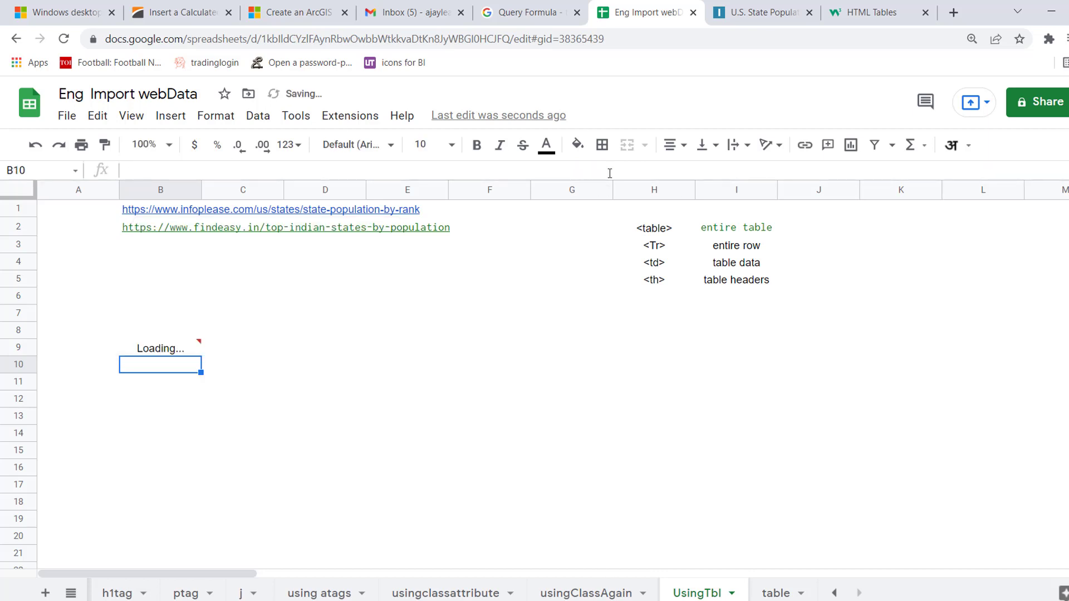
key(Up)
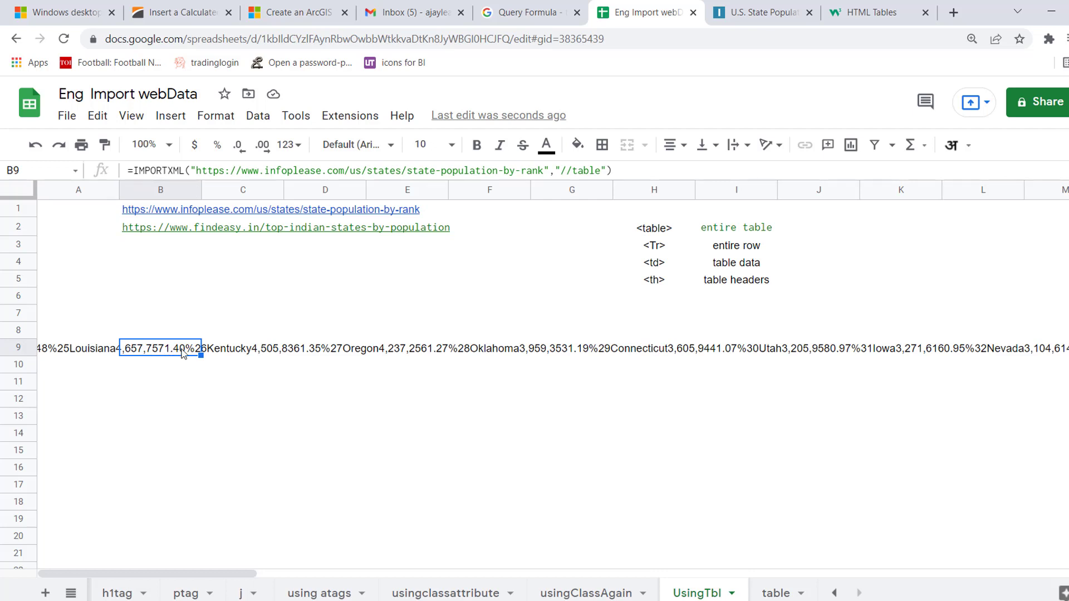
- Change B9 to =transpose(IMPORTXML(...,"//table"))
click(136, 170)
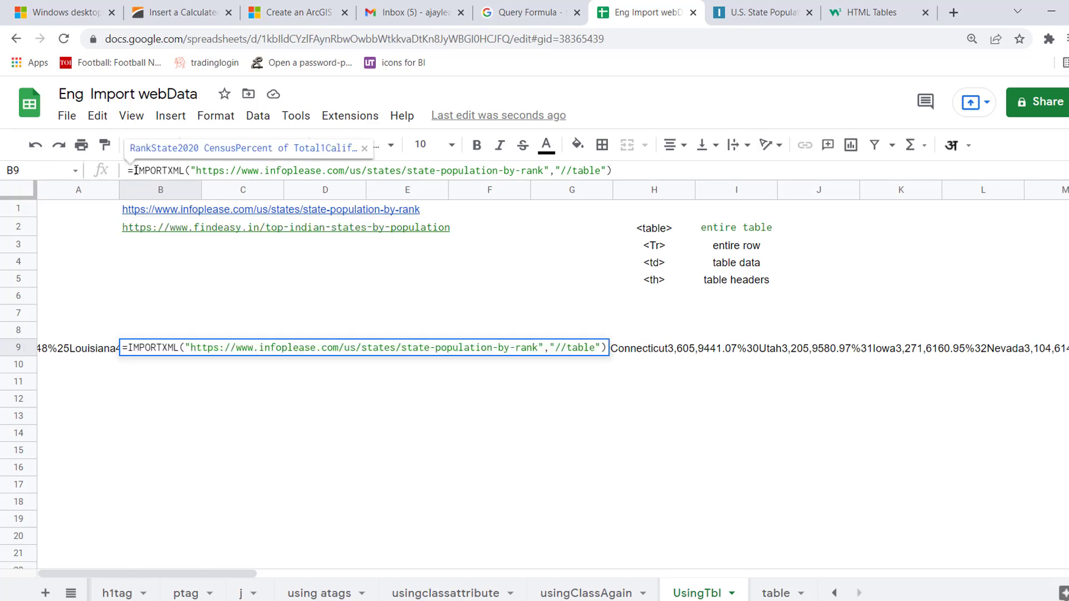
text(tans)
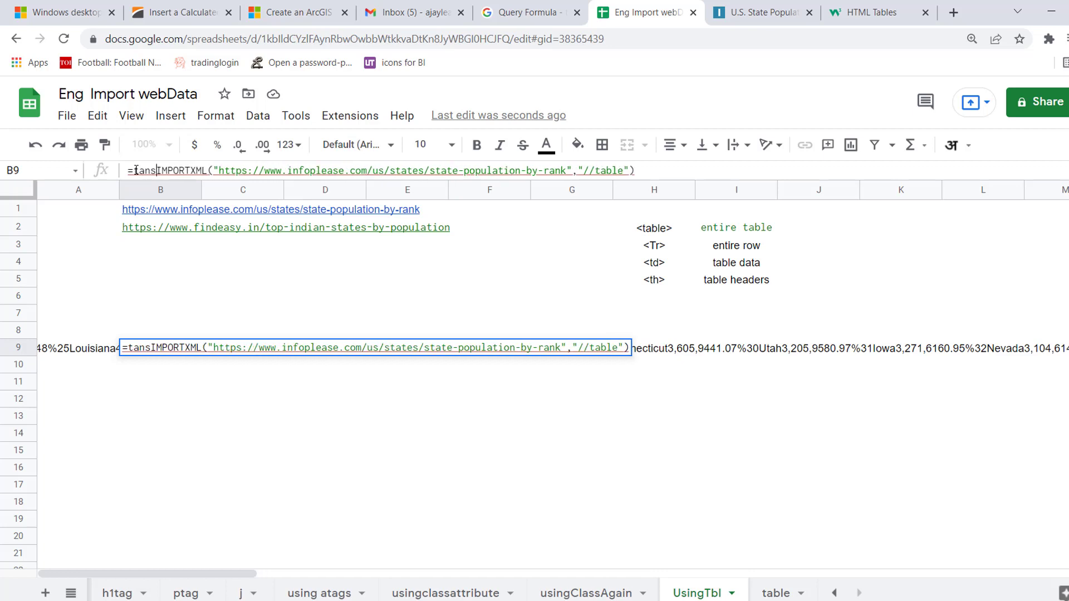
key(BackSpace)
key(BackSpace)
key(BackSpace)
text(ranspose)
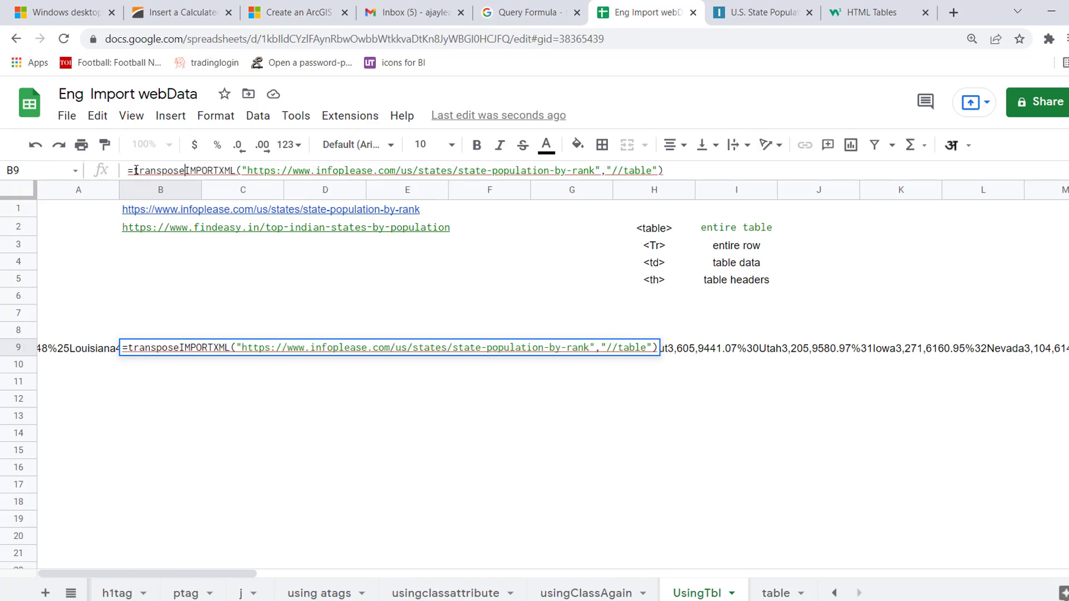
text(()
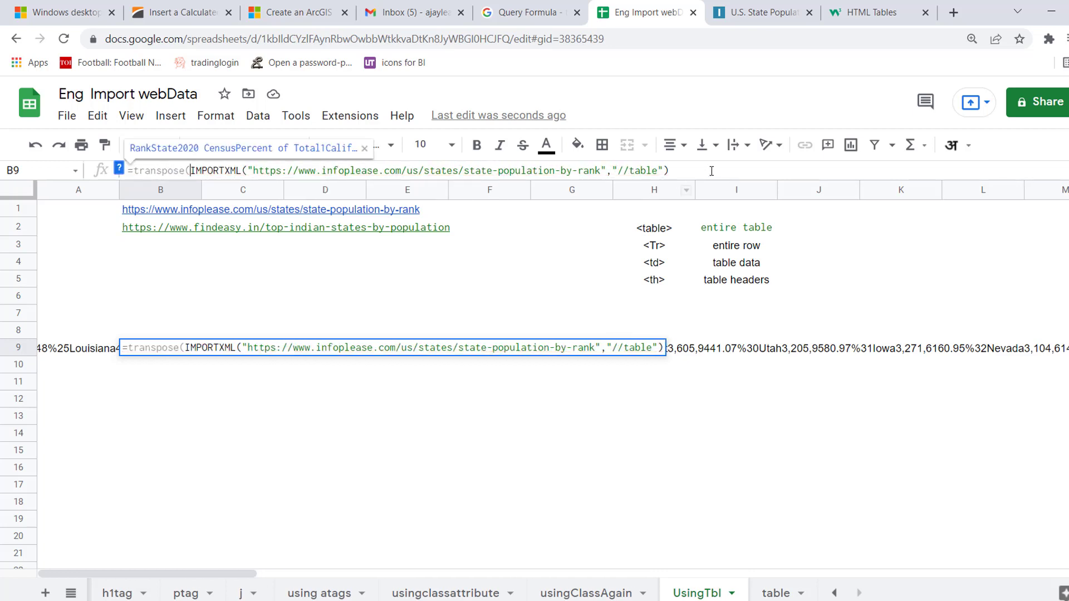
key(End)
text())
key(Return)
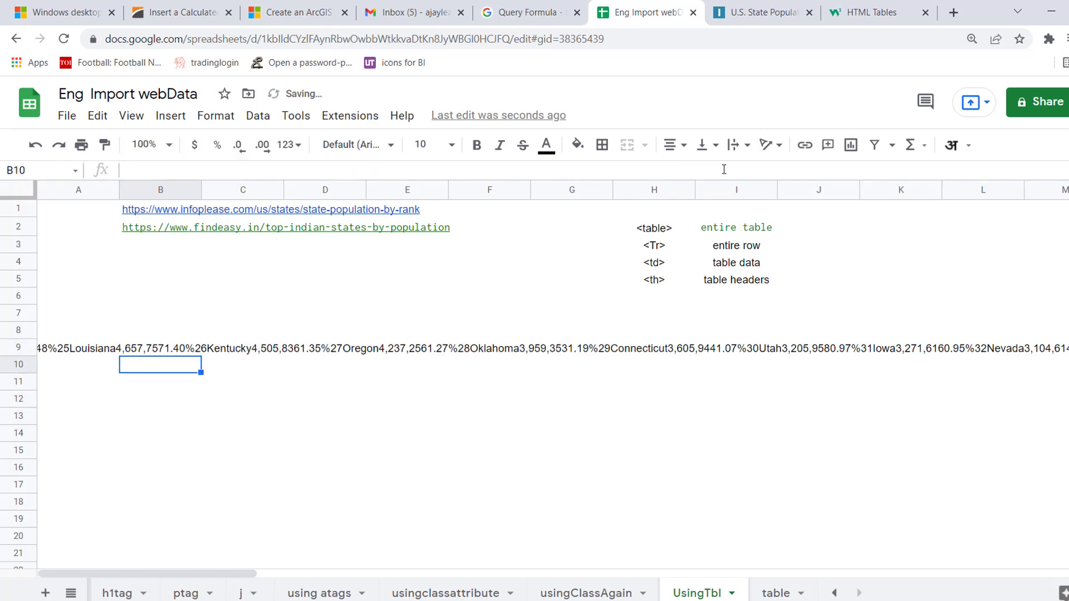
key(Up)
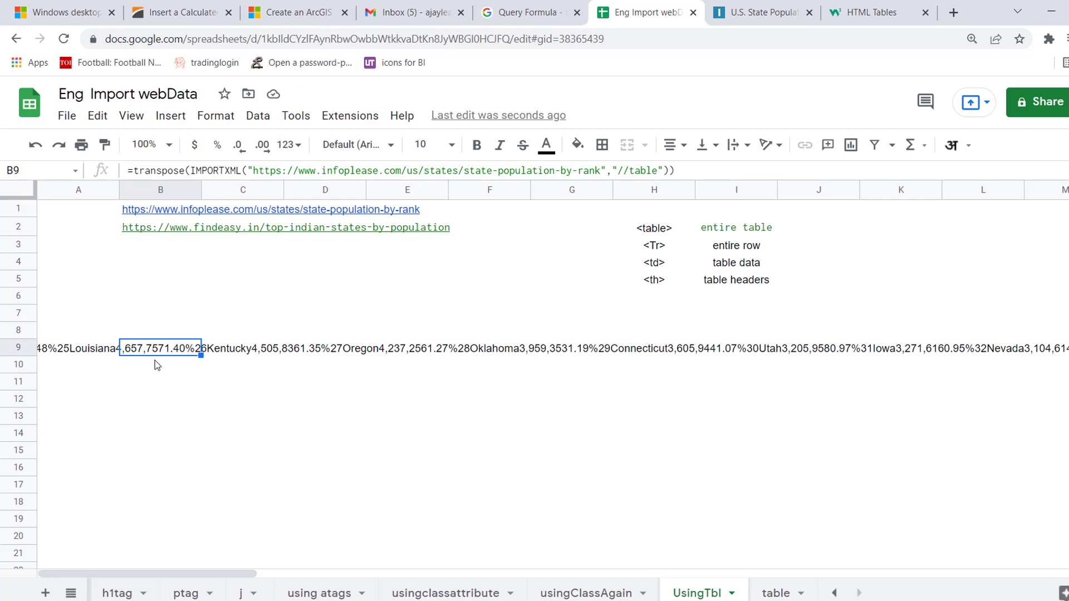
- Change the B9 XPath to "//tr" and check the Rank, State, 2020 Census, Percent rows
click(664, 171)
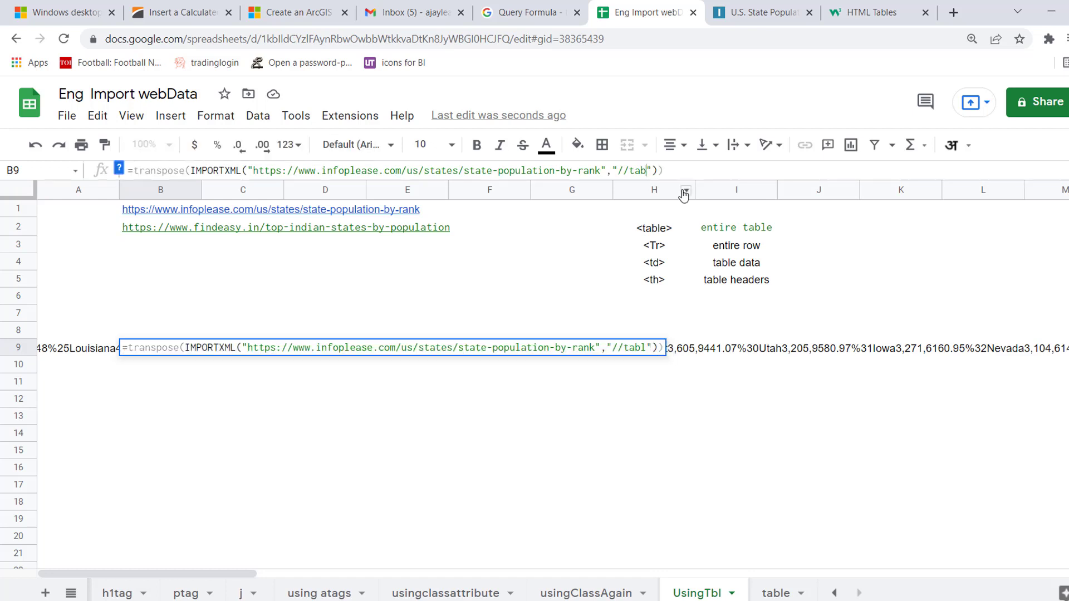
key(BackSpace)
key(BackSpace)
key(BackSpace)
key(BackSpace)
text(r)
key(Return)
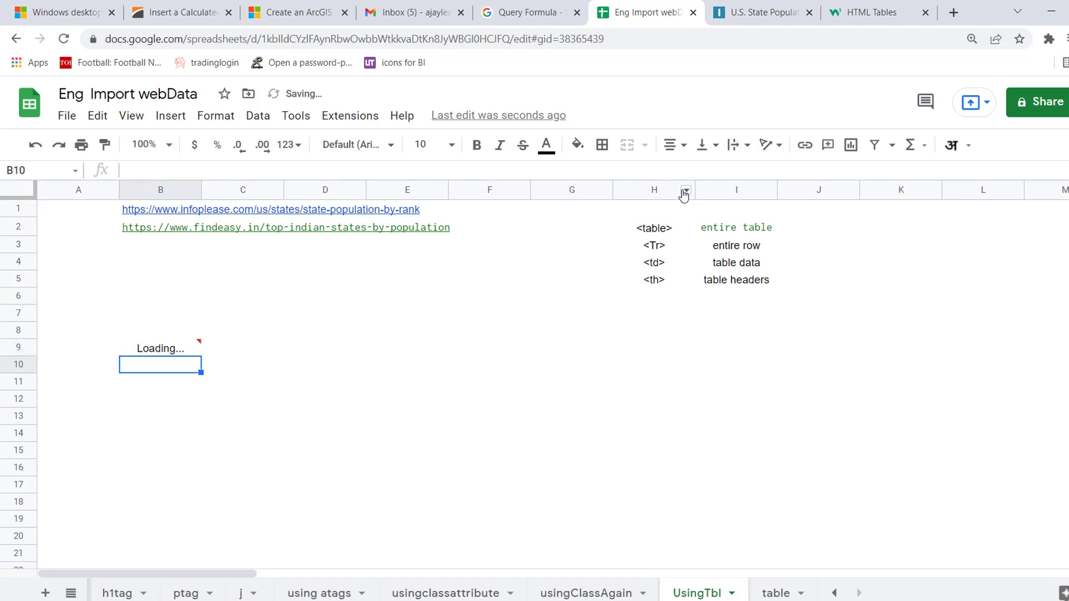
key(Up)
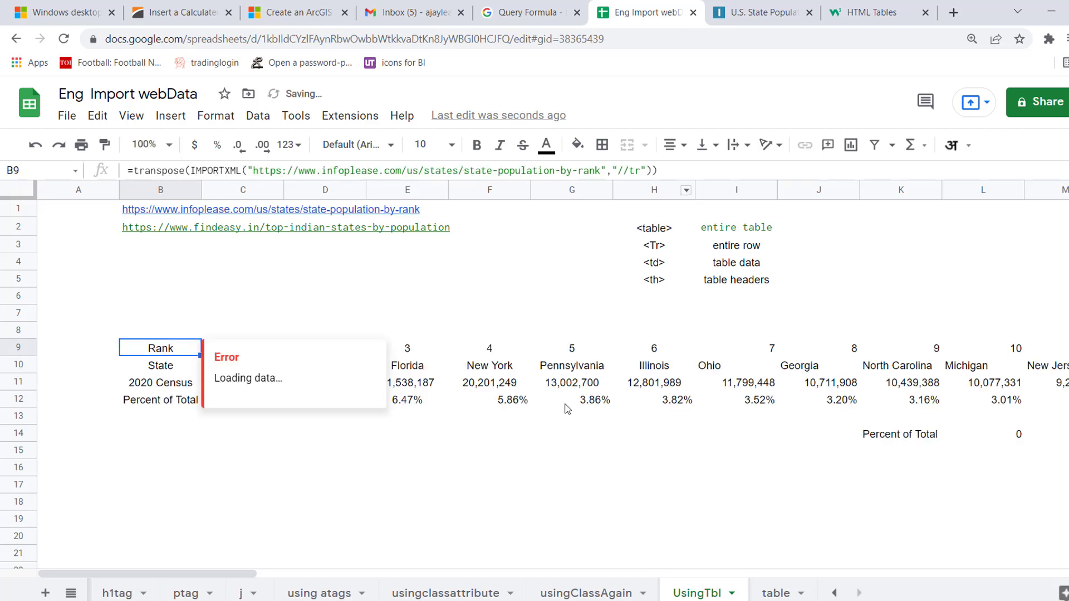
click(152, 371)
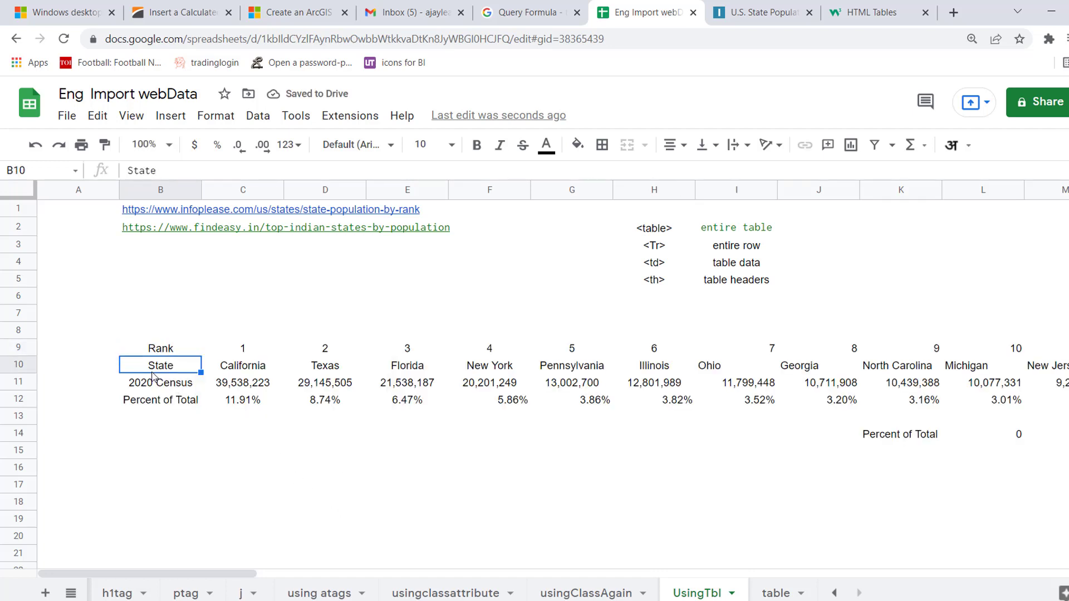
click(192, 355)
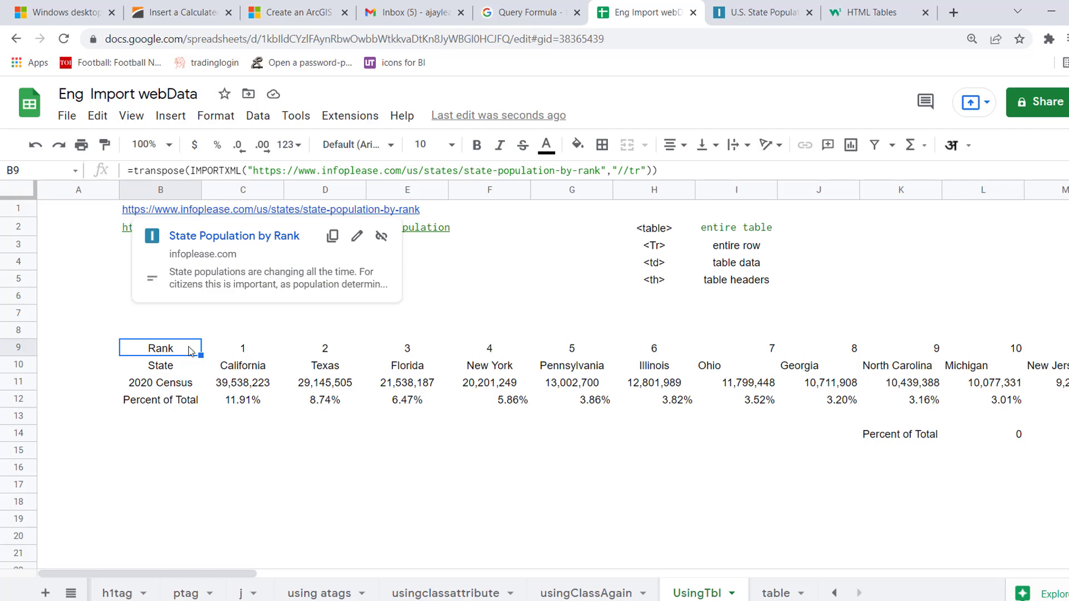
click(729, 18)
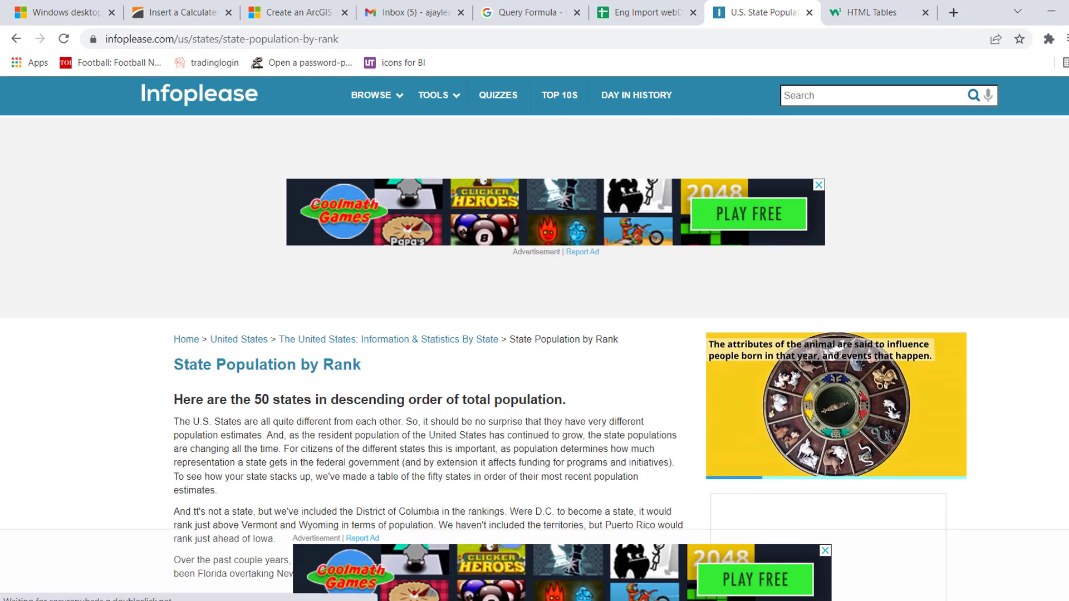
scroll(370, 248, up, 5)
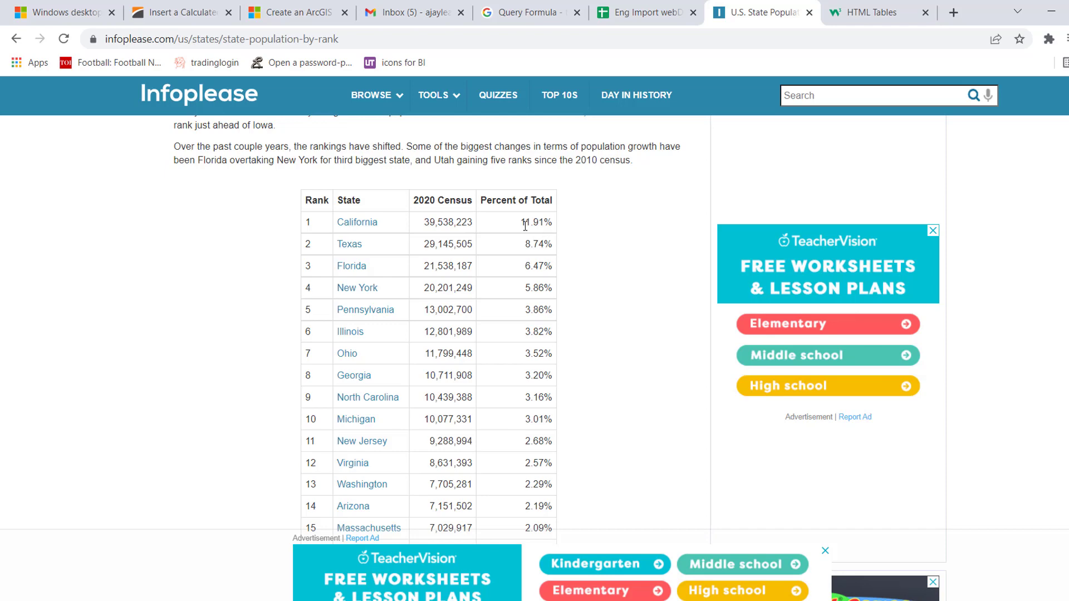
click(659, 16)
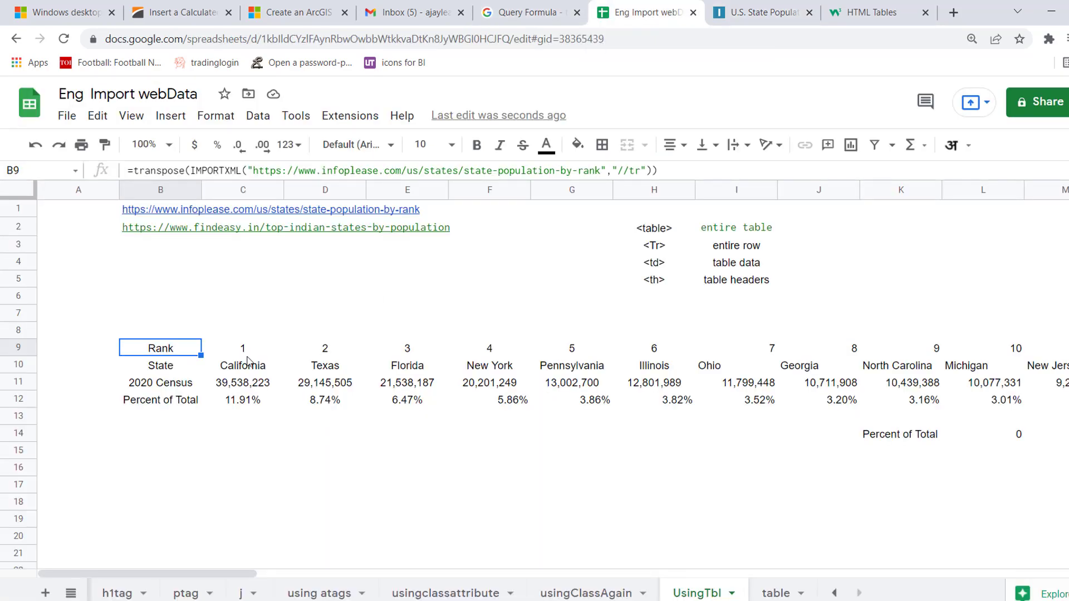
key(Right)
key(Down)
key(Down)
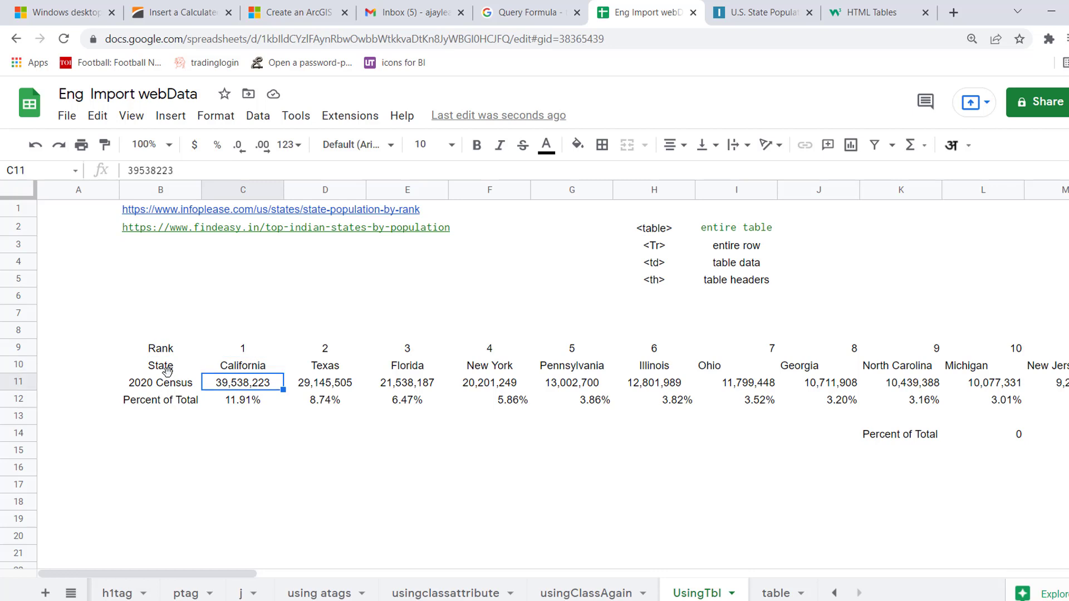
key(Down)
key(Up)
key(Up)
key(Left)
key(Up)
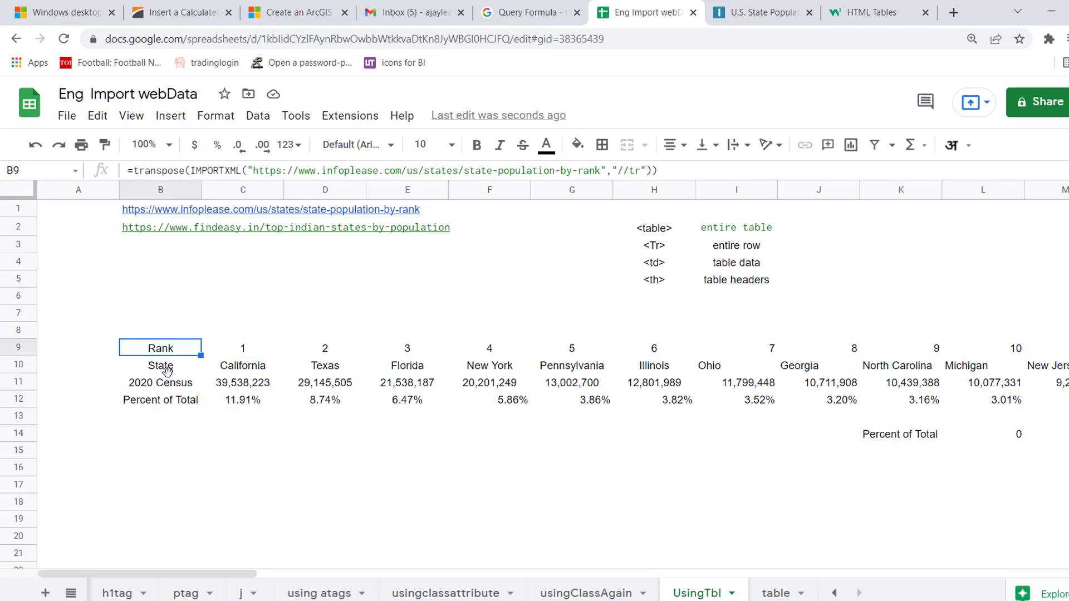
- Remove transpose( and its closing bracket so B9 is plain IMPORTXML with "//tr"
double_click(158, 170)
key(Delete)
key(Delete)
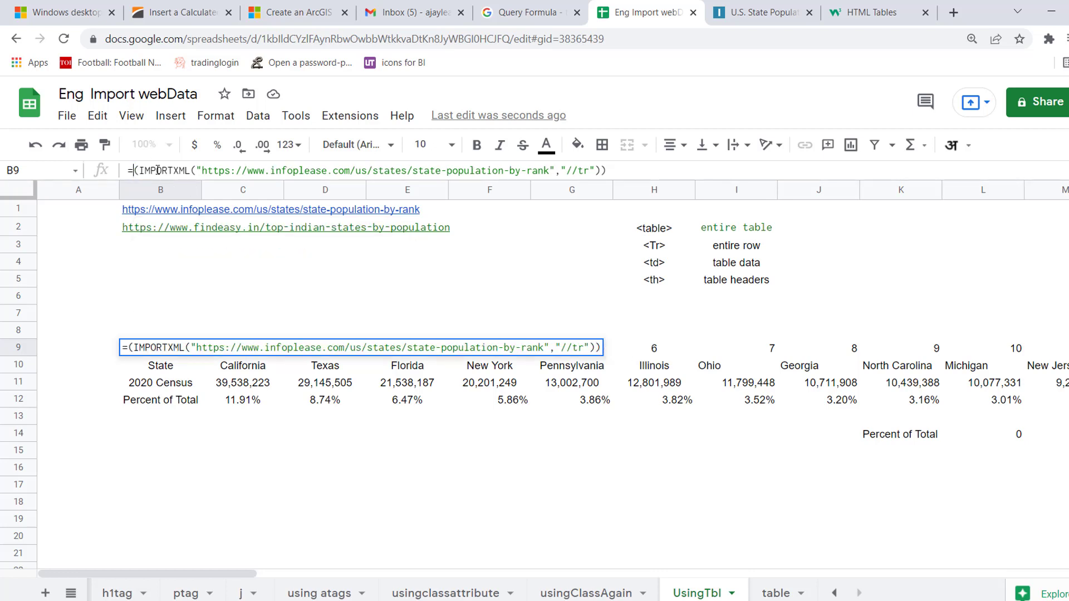
click(646, 167)
key(BackSpace)
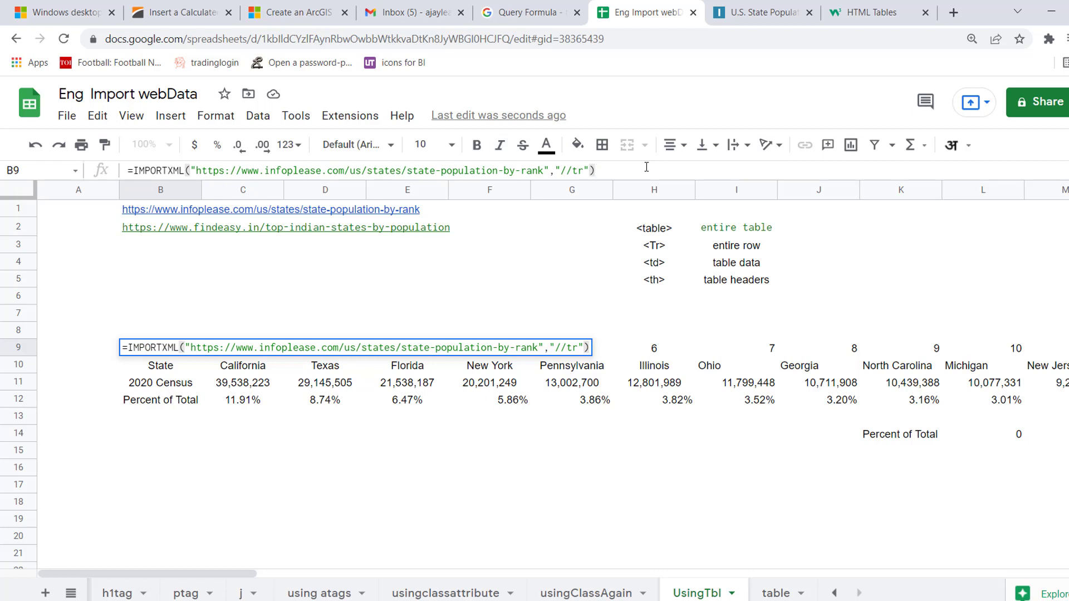
key(Return)
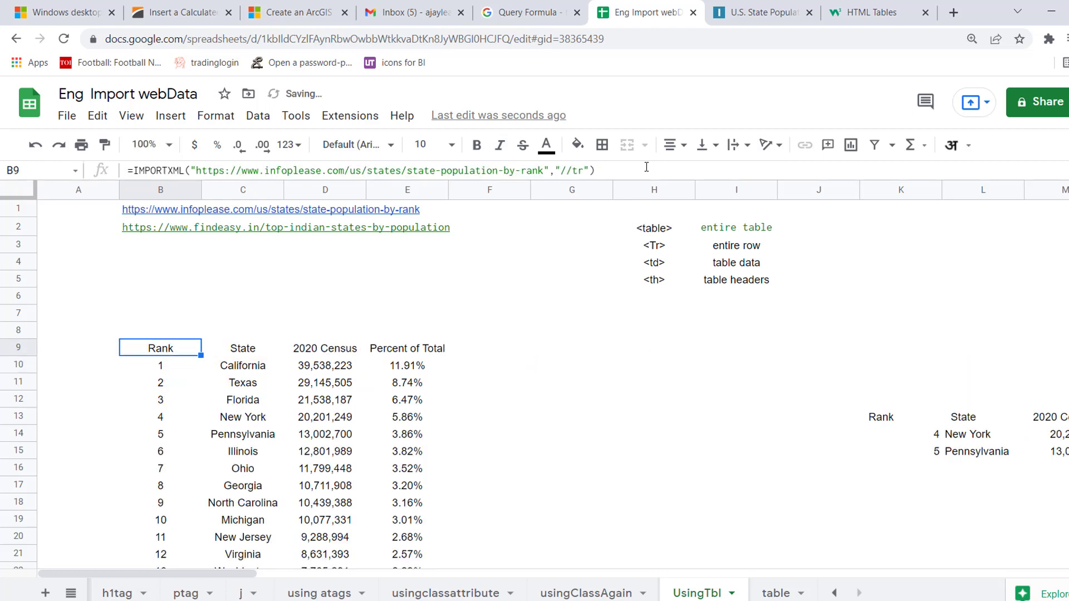
key(Down)
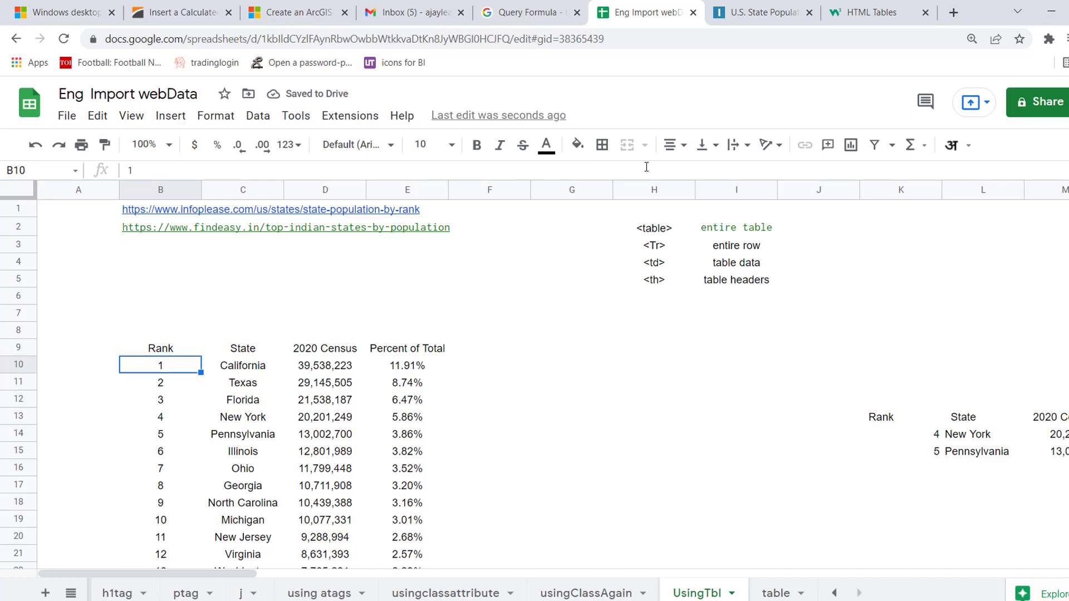
key(Up)
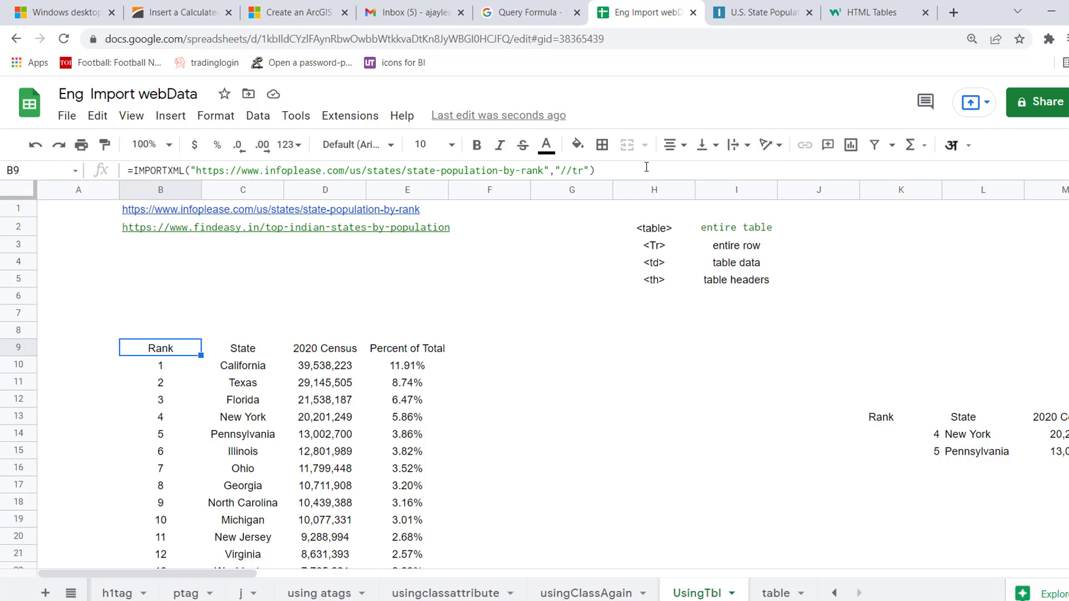
key(Right)
key(Left)
click(635, 371)
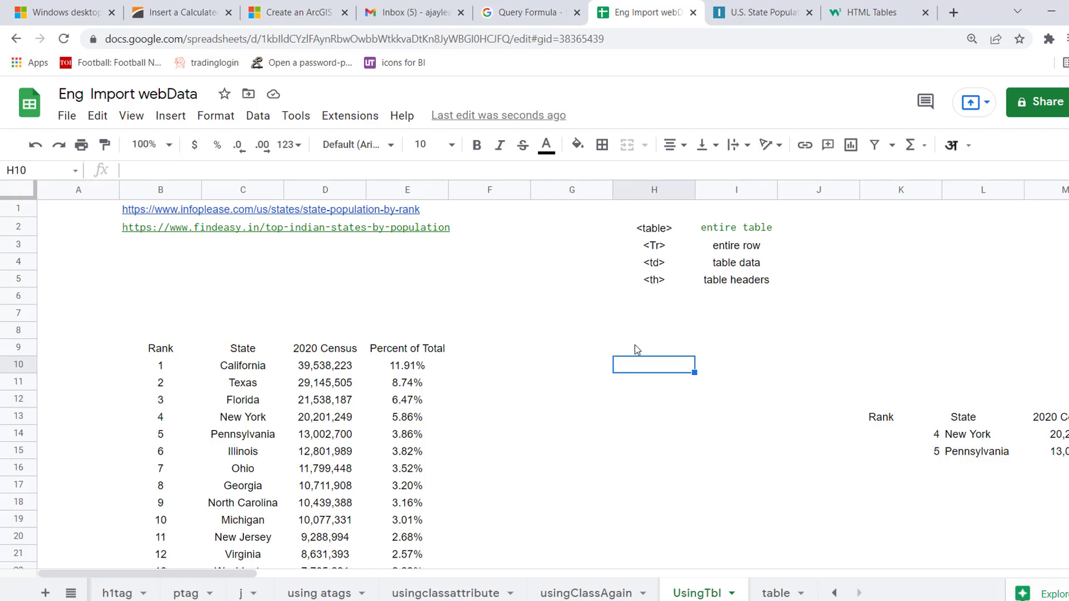
- Delete the leftover partial state table starting at H9
click(637, 349)
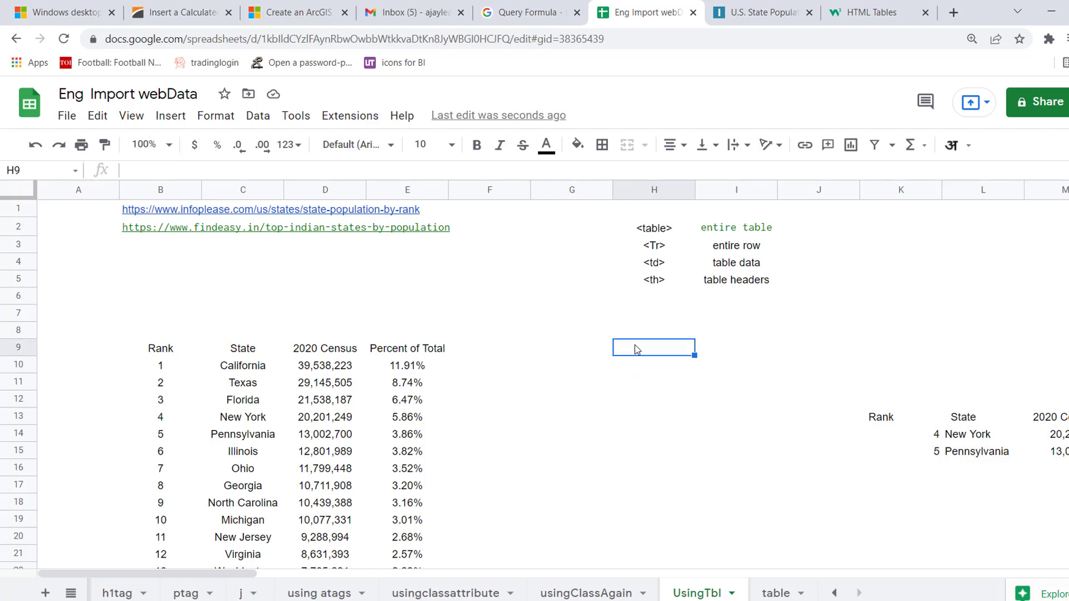
key(shift+Right)
key(shift+Down)
key(shift+Down)
key(shift+Down)
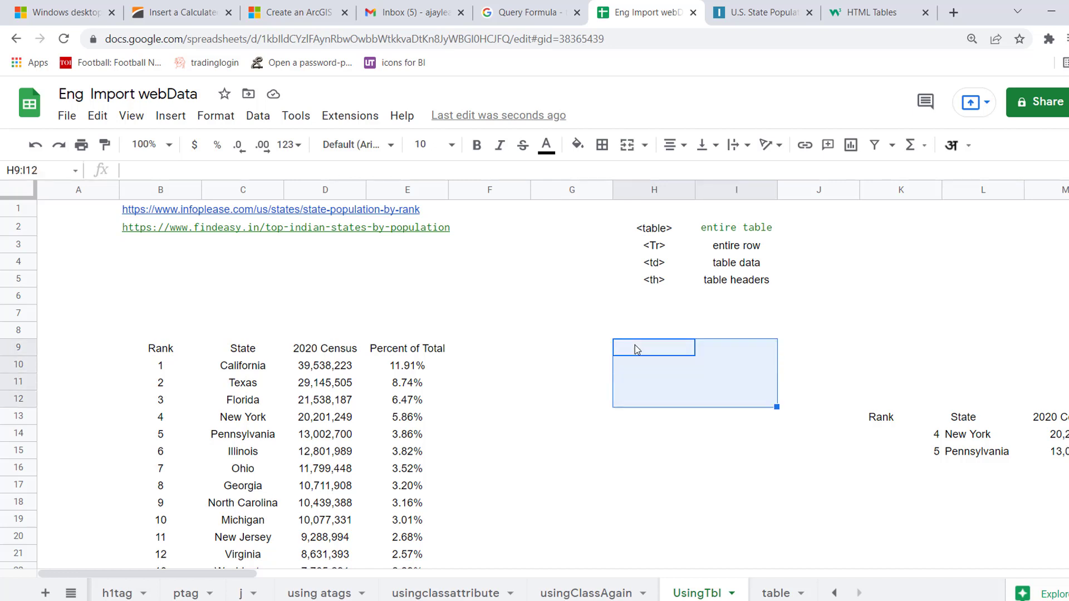
key(shift+Down)
key(shift+Right)
key(shift+Right)
key(shift+Right)
key(shift+Right)
key(shift+Right)
key(shift+Right)
key(shift+Down)
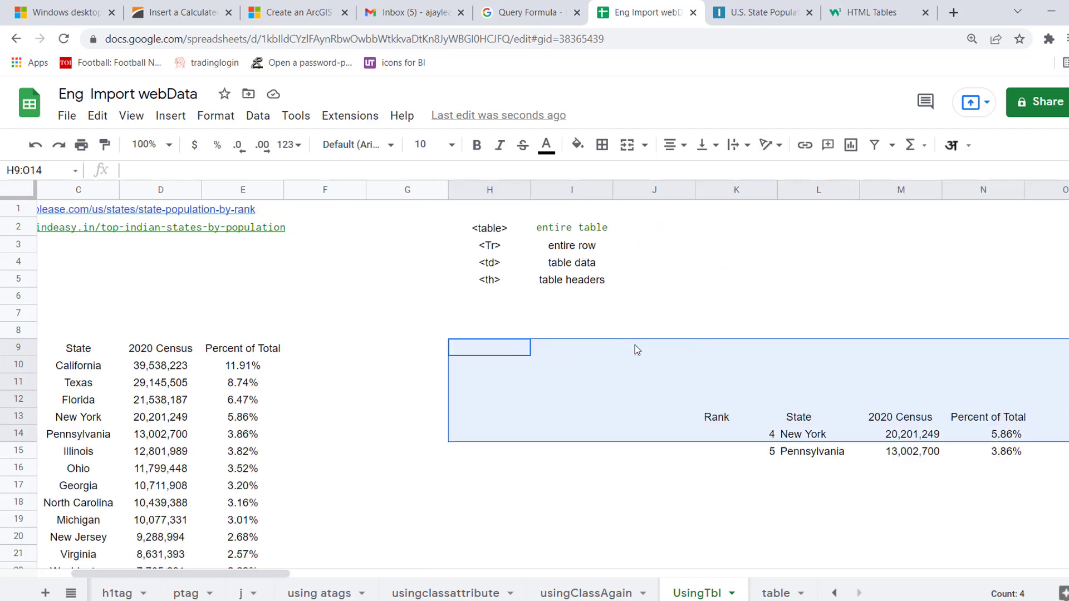
key(shift+Down)
key(shift+Down)
key(Delete)
key(Left)
key(Left)
key(Left)
key(Left)
key(Left)
key(Left)
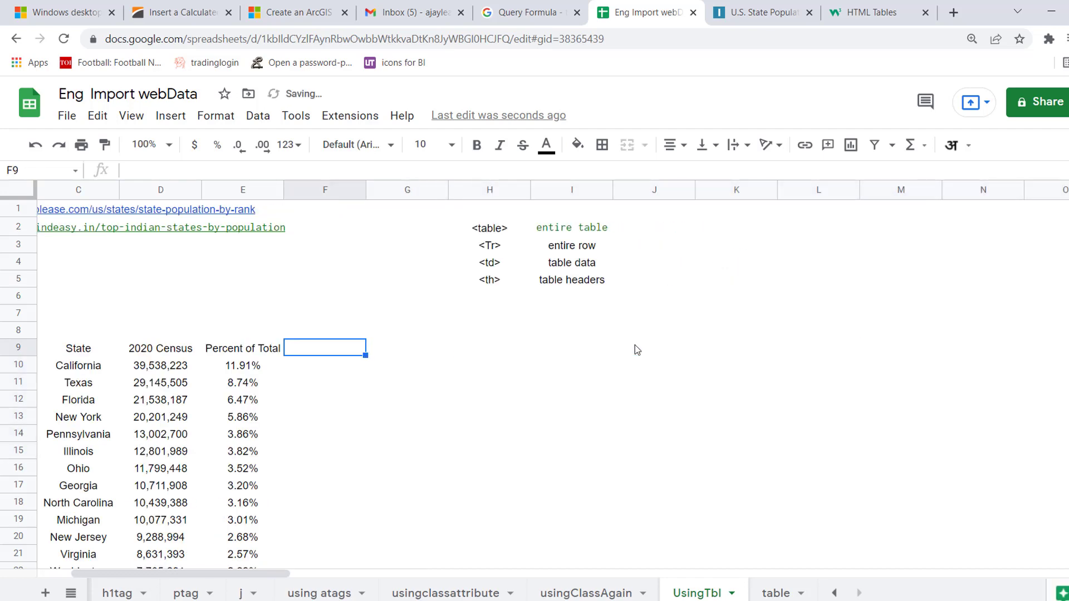
key(Left)
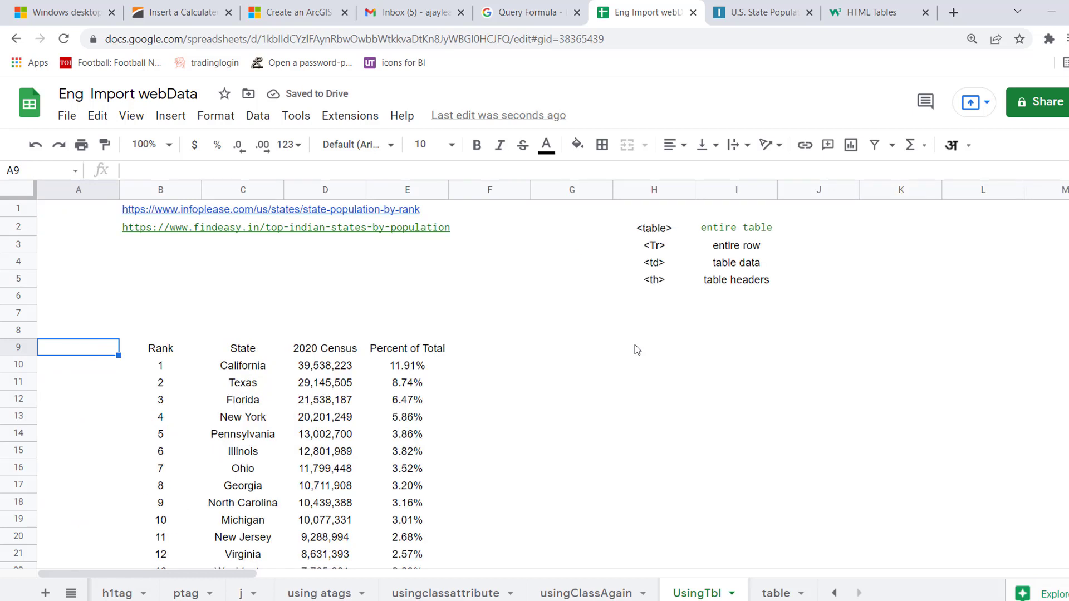
- Copy the findeasy.in population address from cell B2
key(Up)
key(Up)
key(Up)
key(Up)
key(Up)
key(Up)
key(Up)
key(Right)
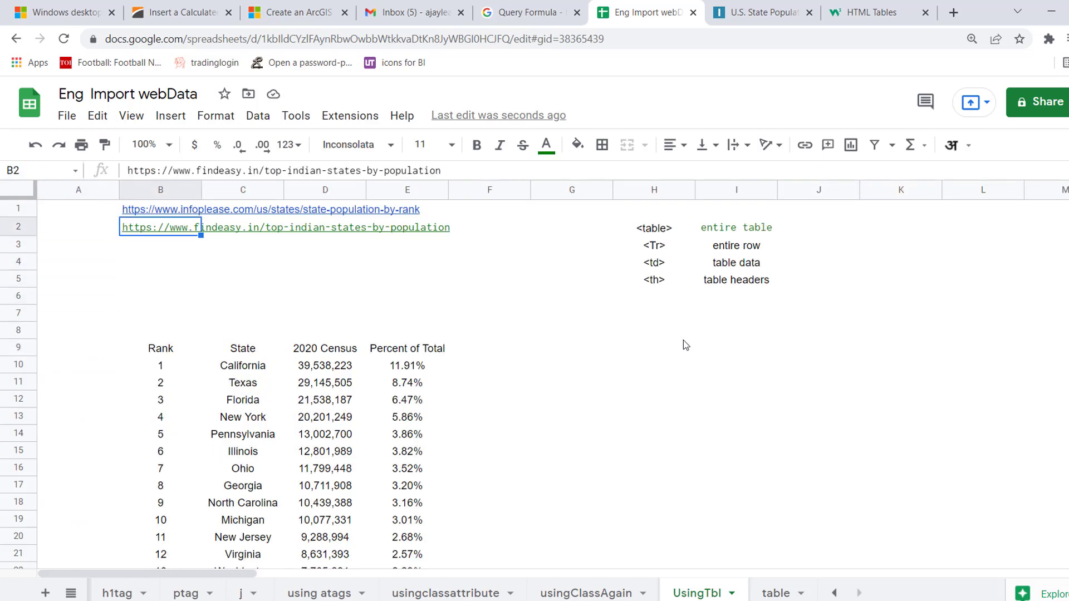
click(461, 175)
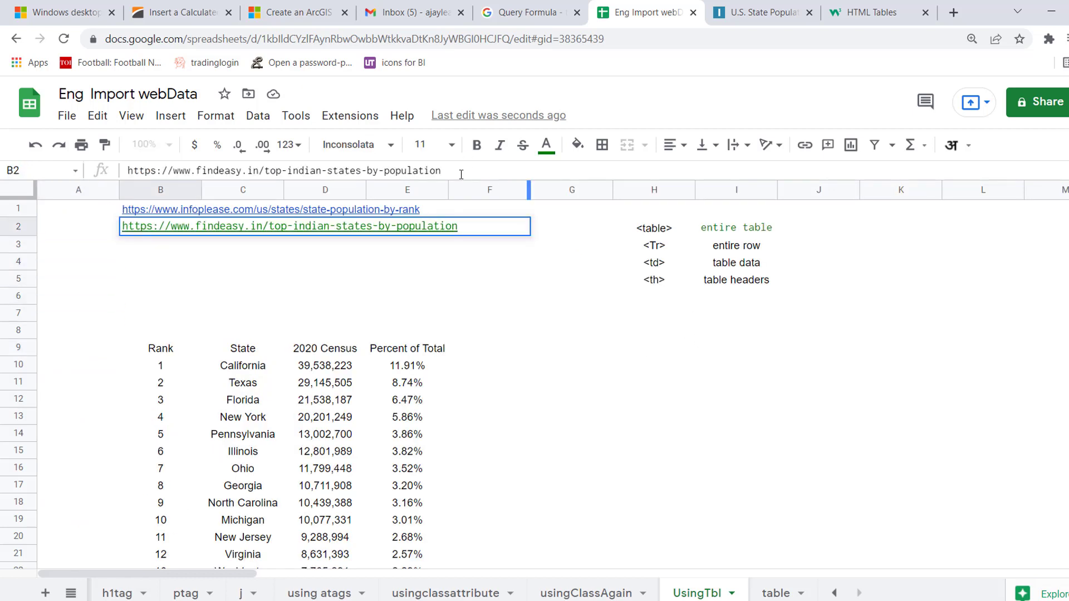
key(ctrl+a)
key(ctrl+c)
key(Escape)
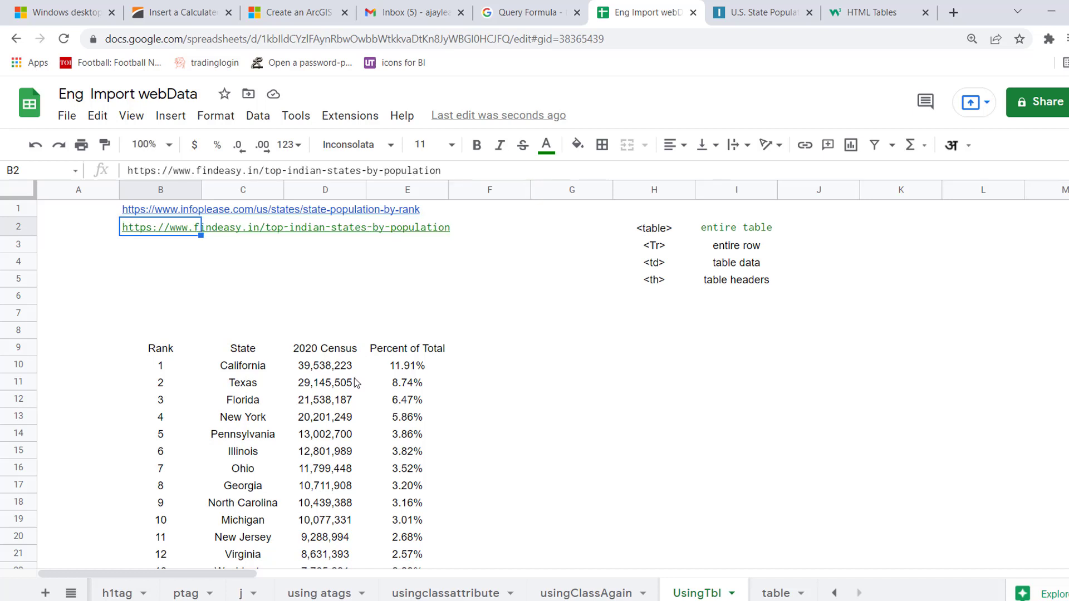
click(169, 349)
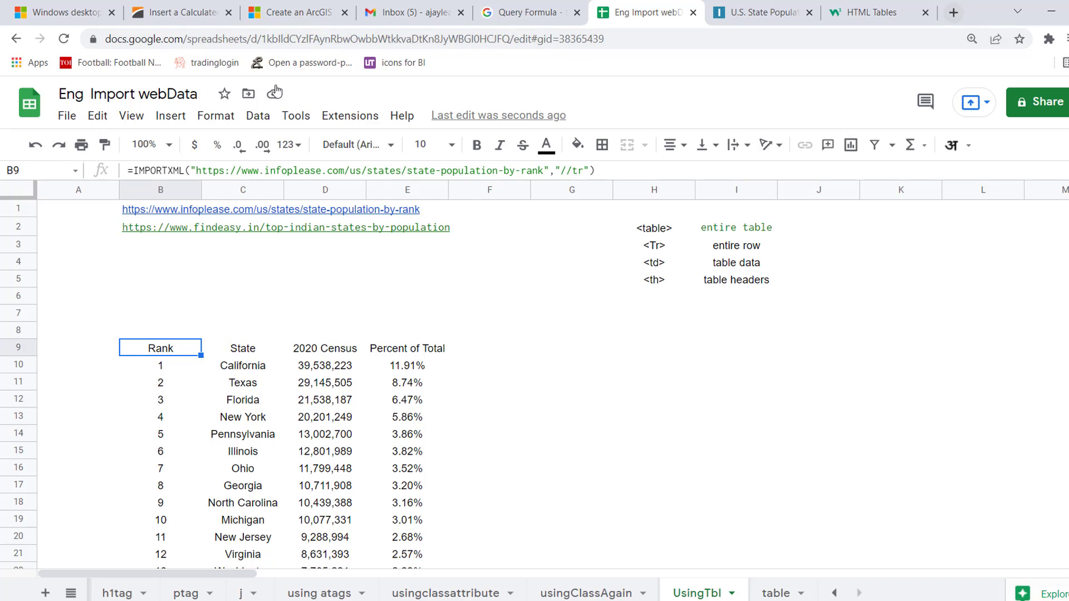
- Load the copied findeasy.in address in a new tab and scroll through its population tables
click(954, 12)
key(ctrl+v)
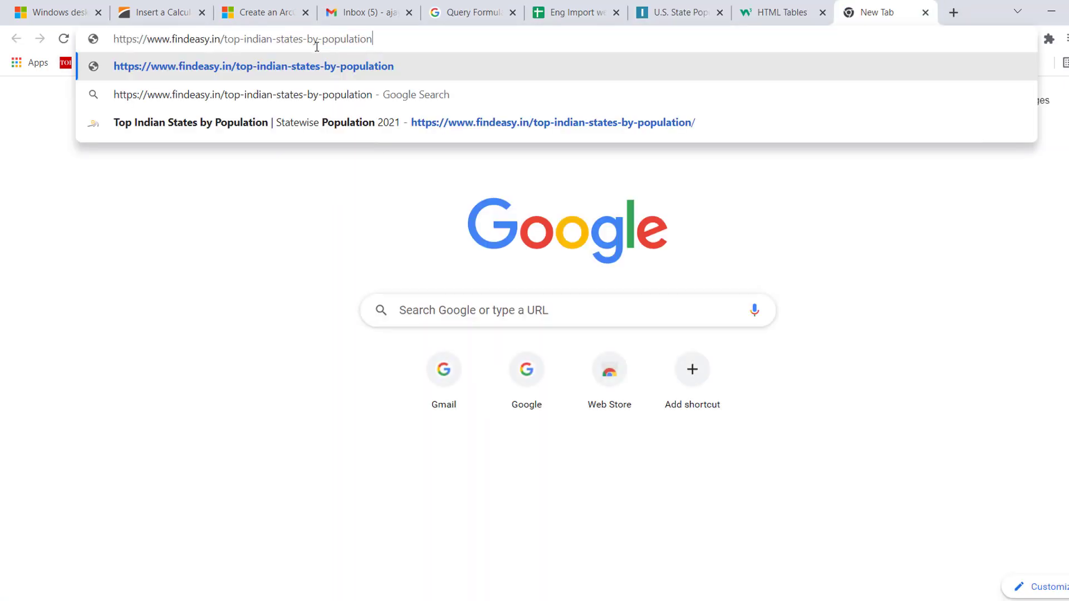
key(Return)
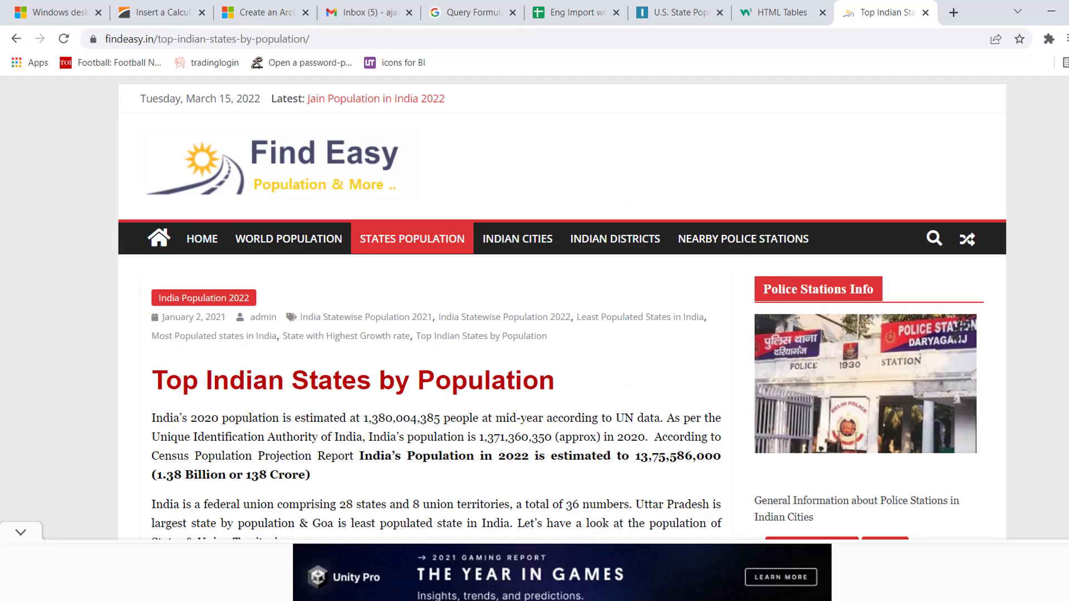
scroll(563, 329, down, 15)
scroll(534, 326, up, 2)
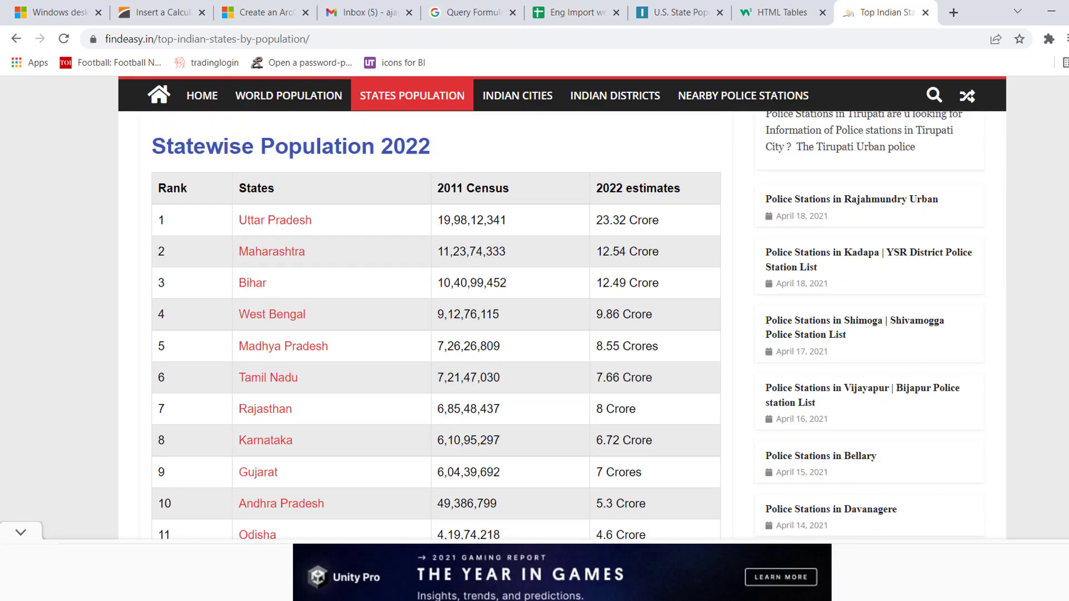
scroll(534, 325, down, 8)
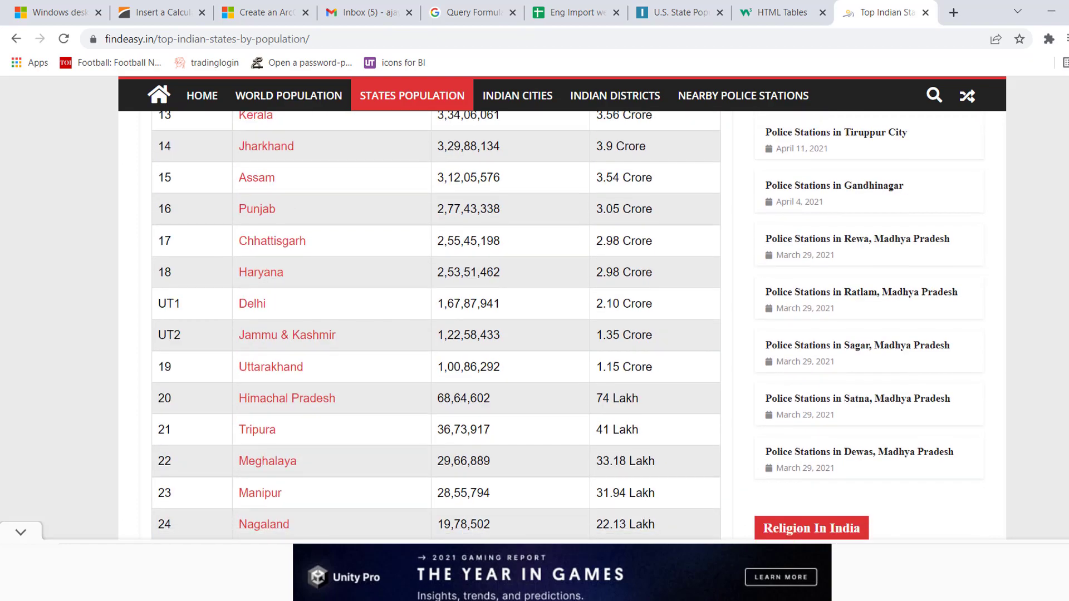
scroll(534, 325, down, 10)
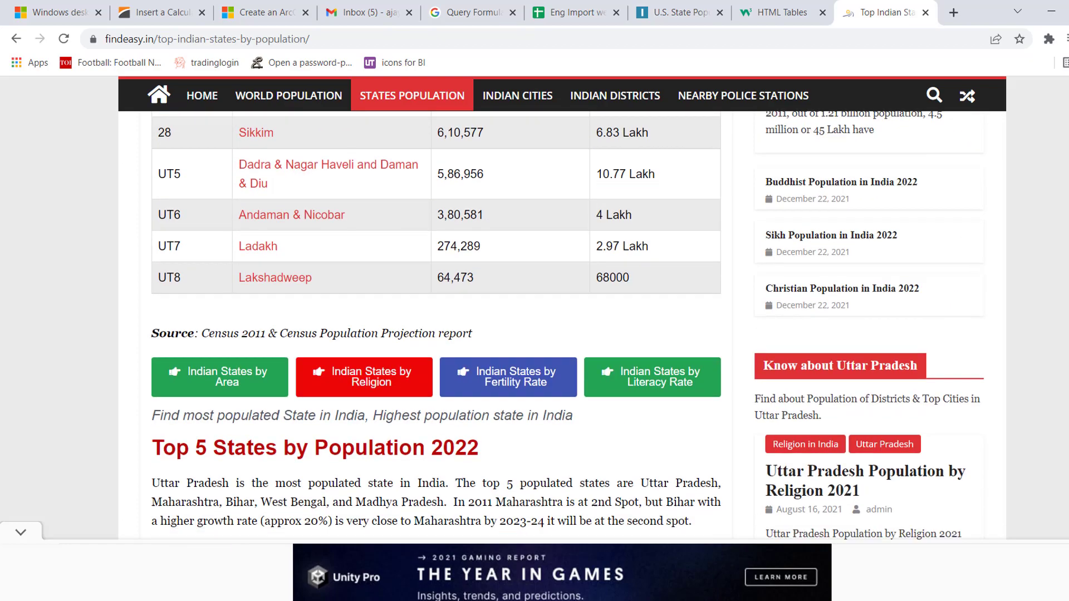
scroll(535, 326, down, 7)
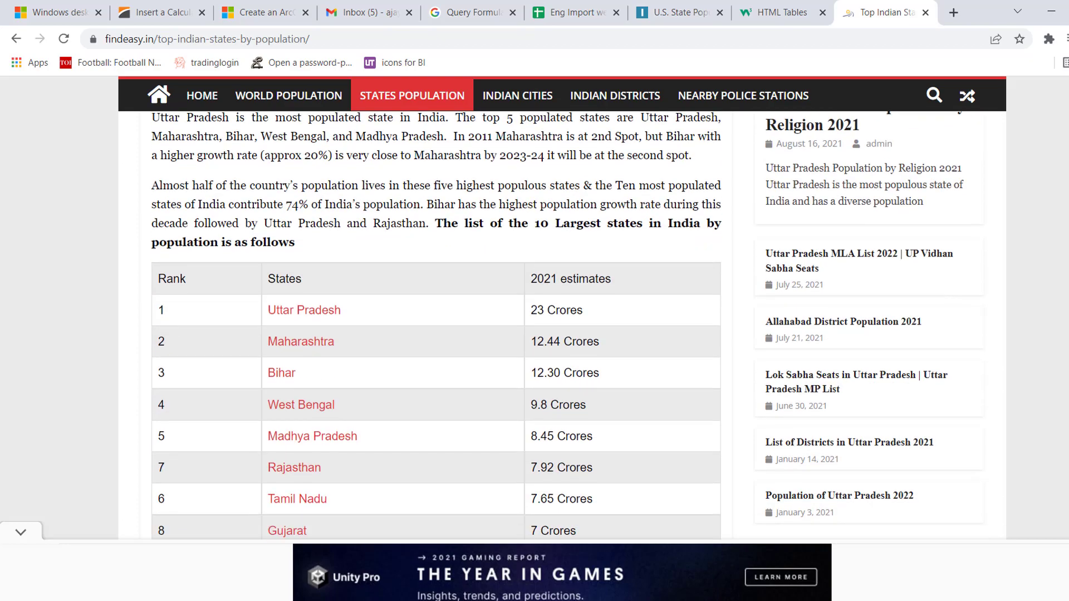
scroll(534, 326, down, 3)
scroll(534, 326, down, 12)
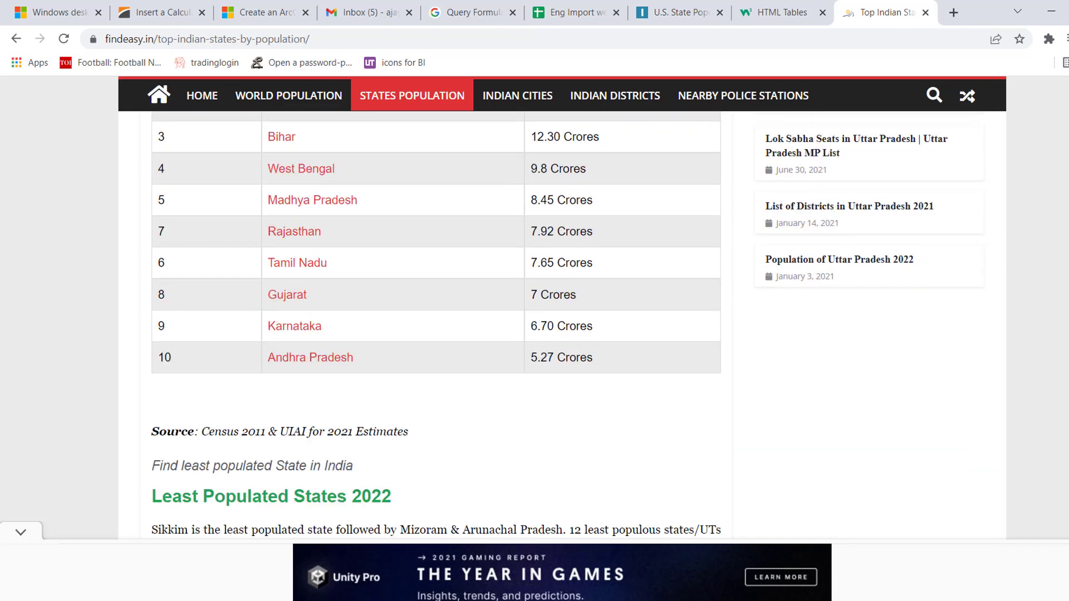
scroll(534, 326, down, 7)
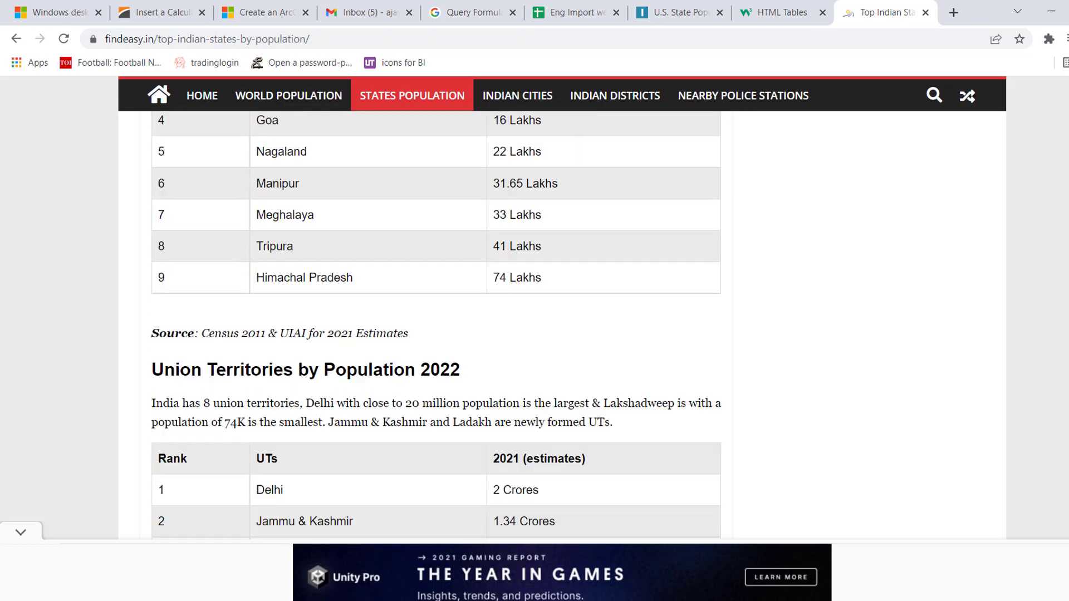
scroll(535, 326, up, 20)
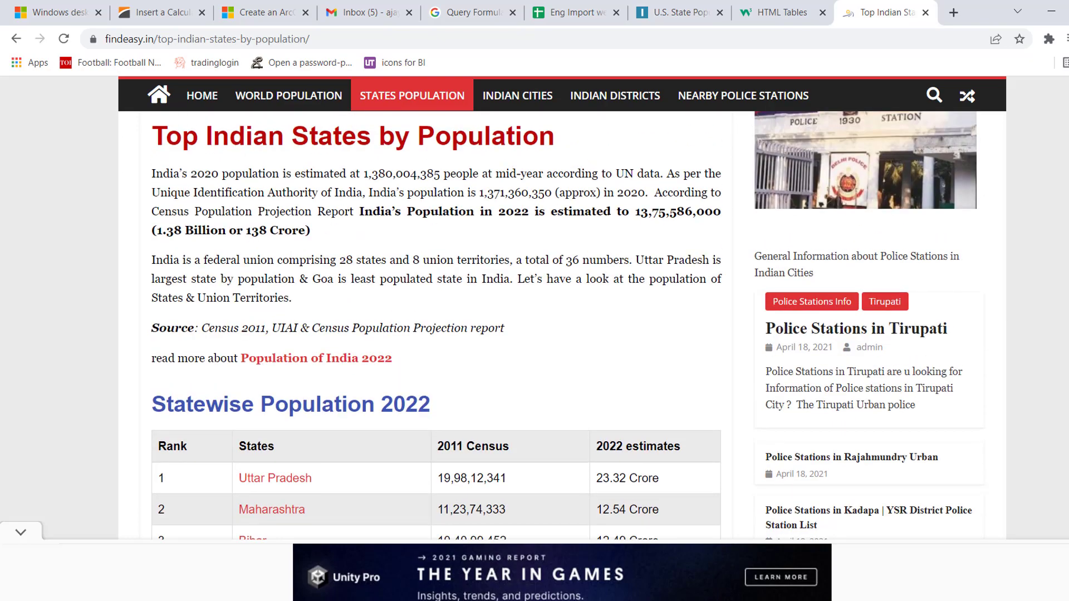
scroll(340, 178, down, 2)
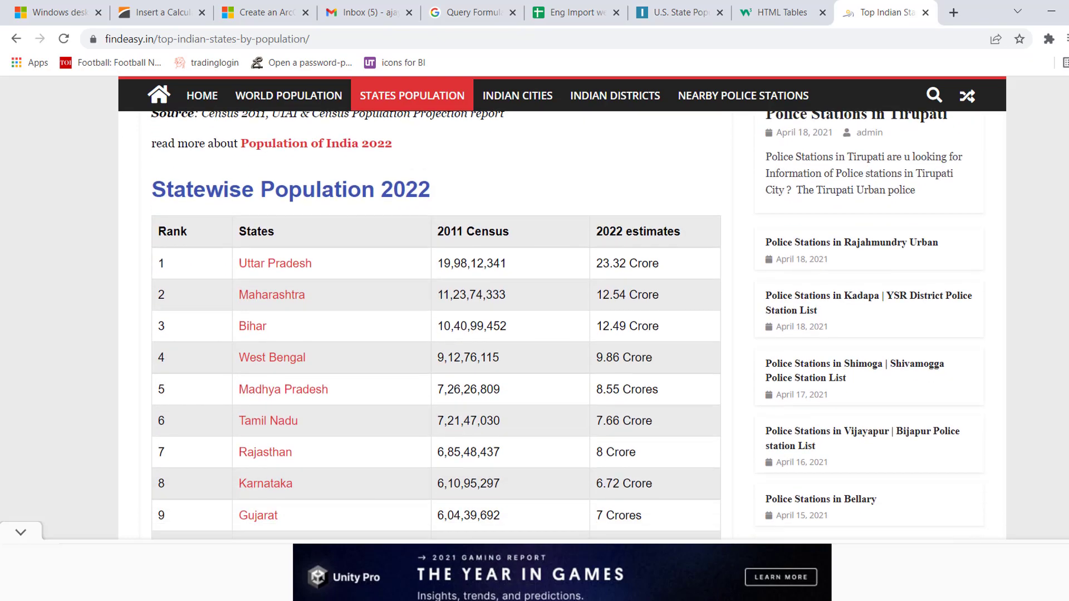
- Inspect the Rank header and search the element tree for '<table'
right_click(180, 231)
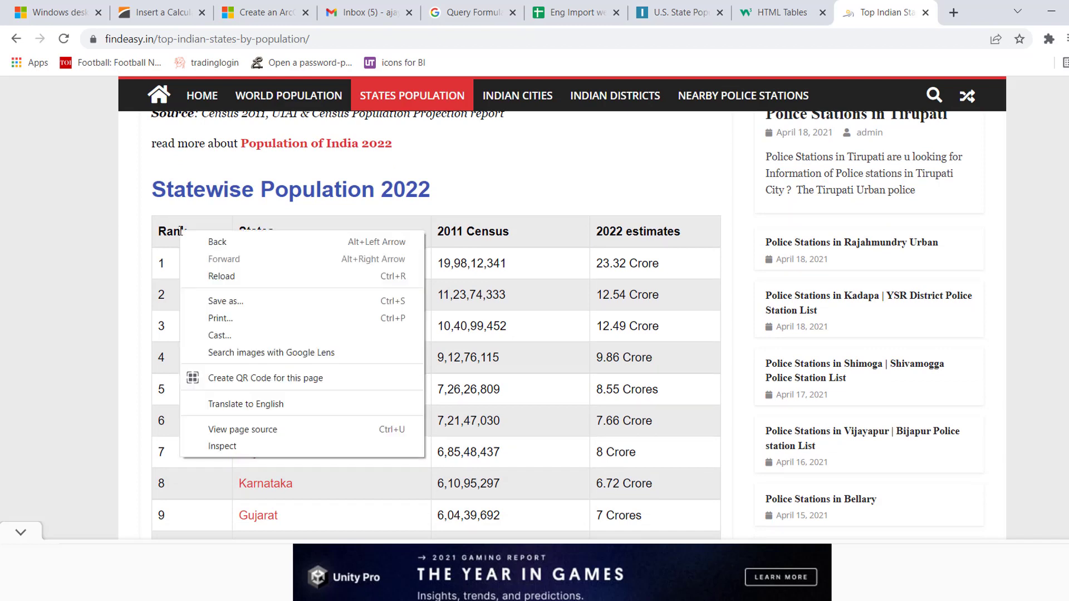
click(236, 455)
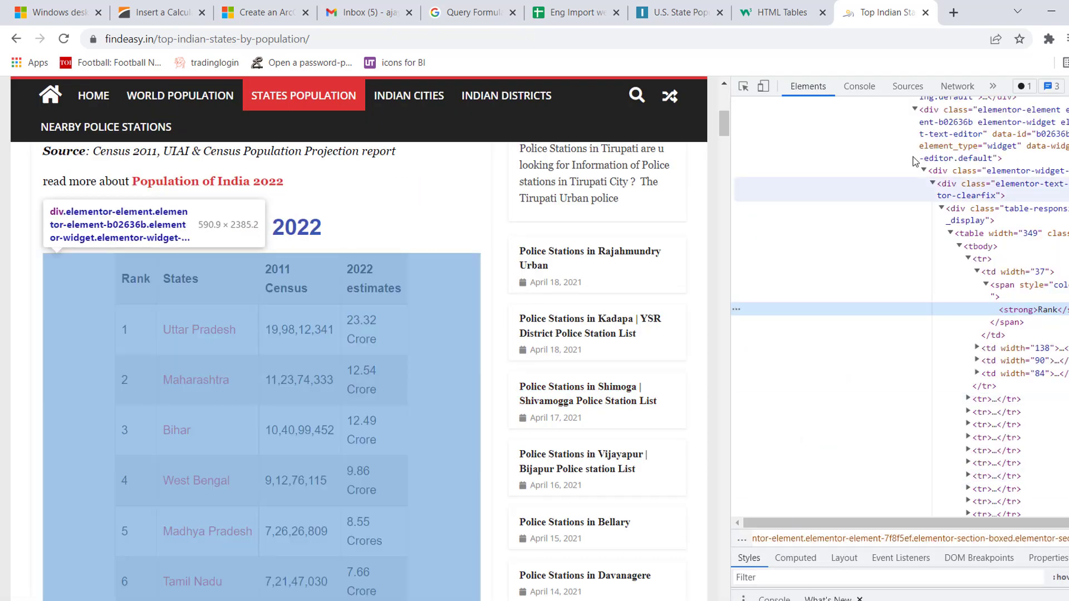
click(781, 578)
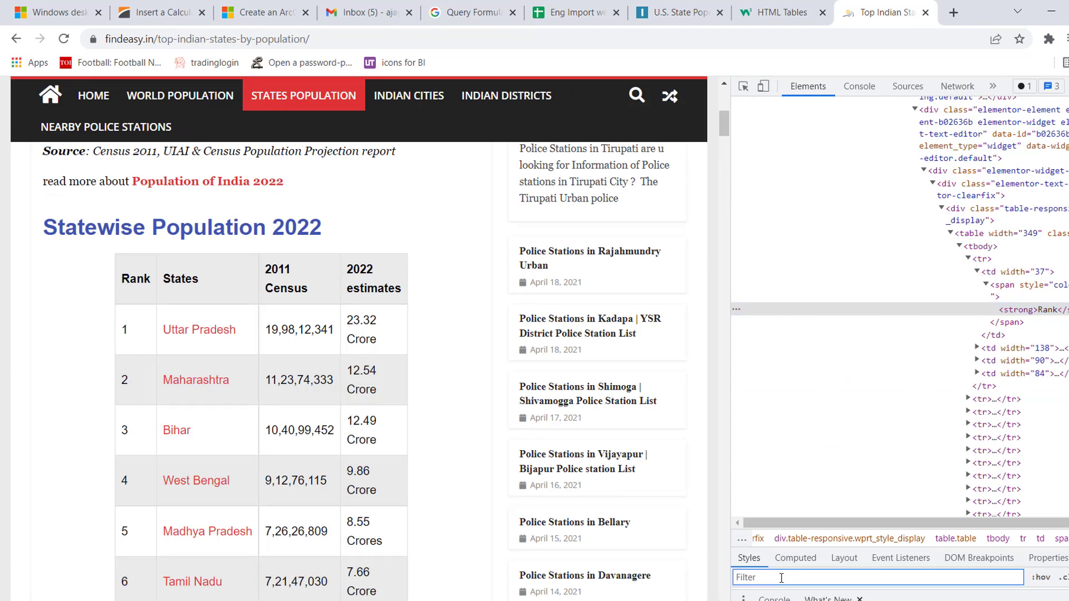
key(ctrl+f)
text(<table)
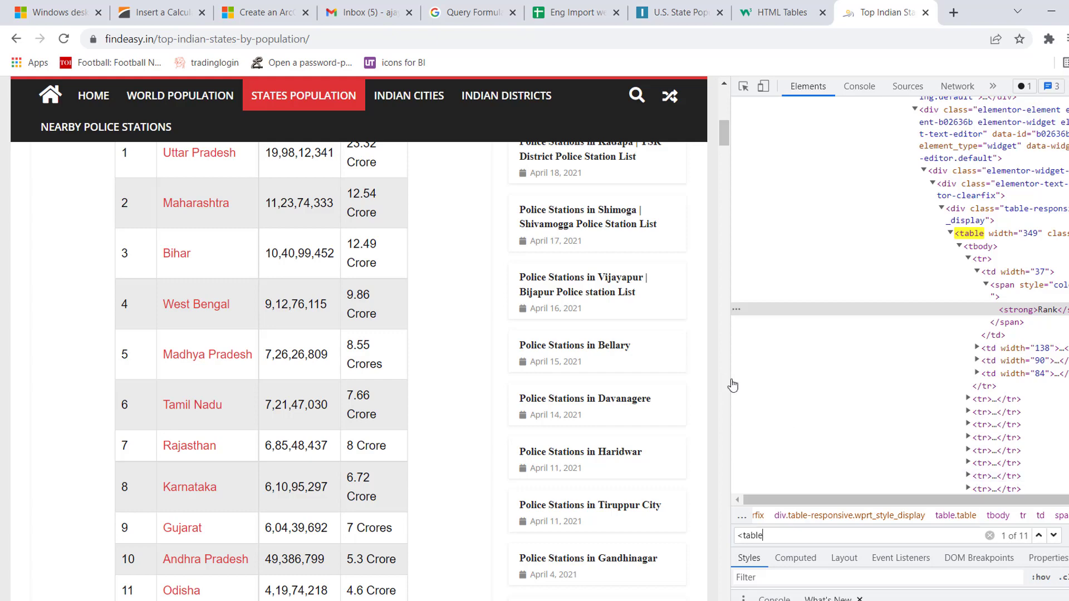
- Widen DevTools and expand the header cell and first data row markup
drag(732, 385, 627, 381)
drag(626, 381, 608, 381)
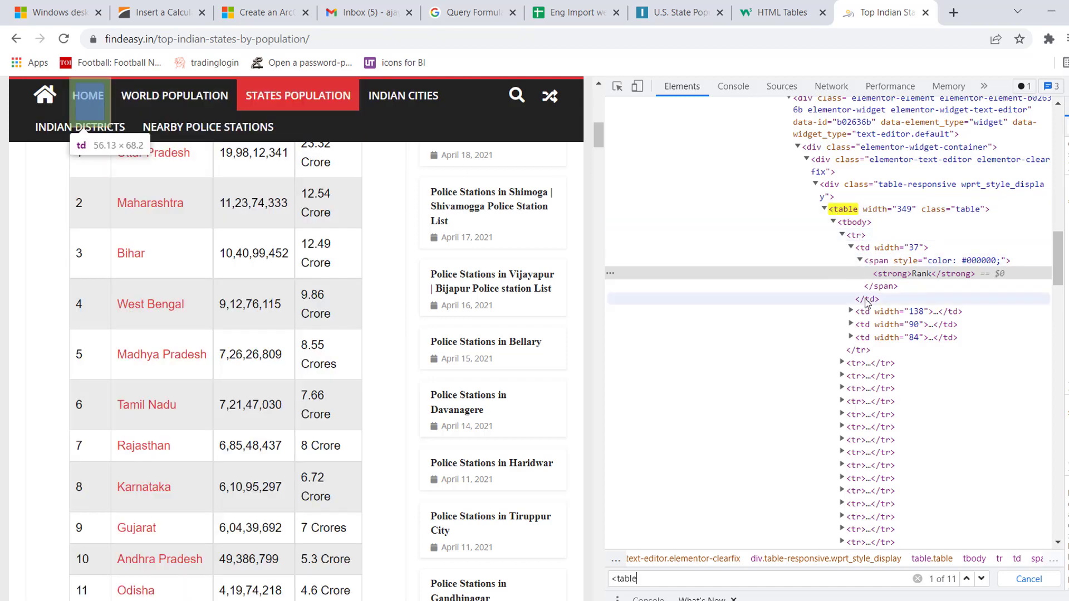
click(851, 313)
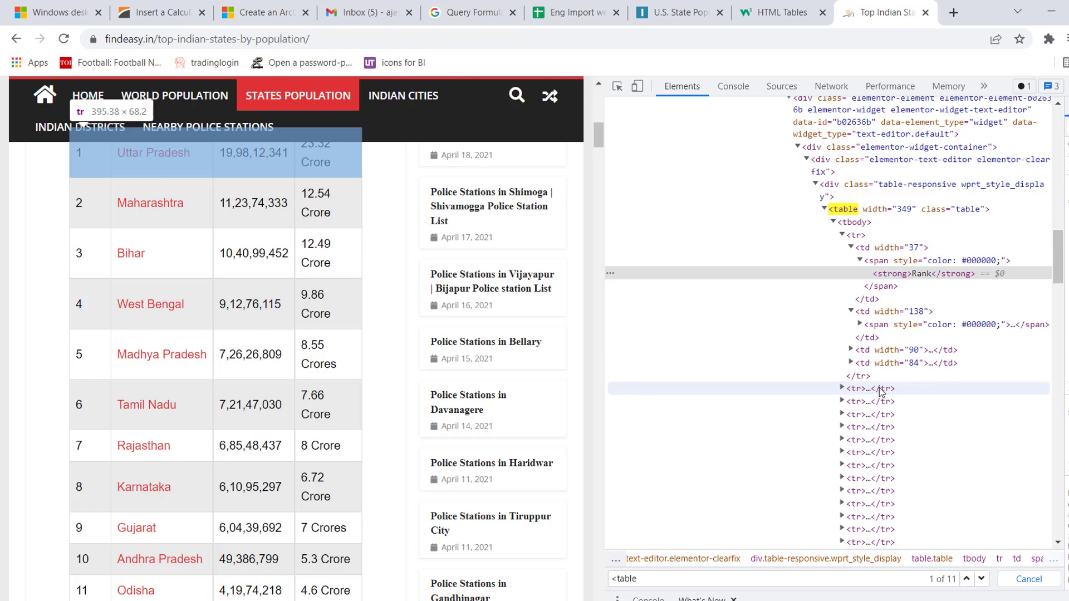
click(842, 389)
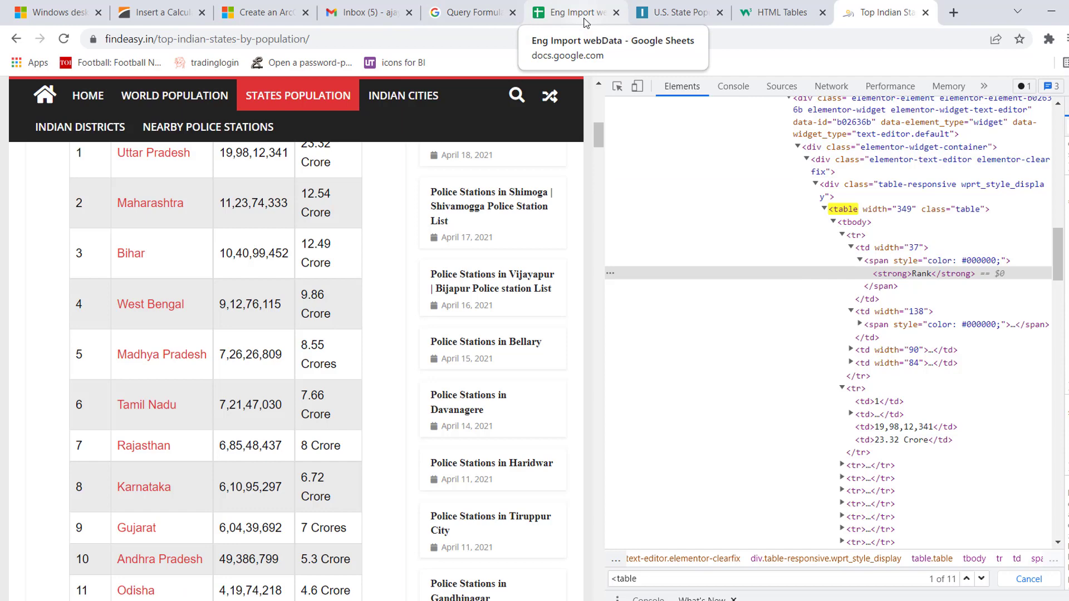
click(579, 12)
click(569, 351)
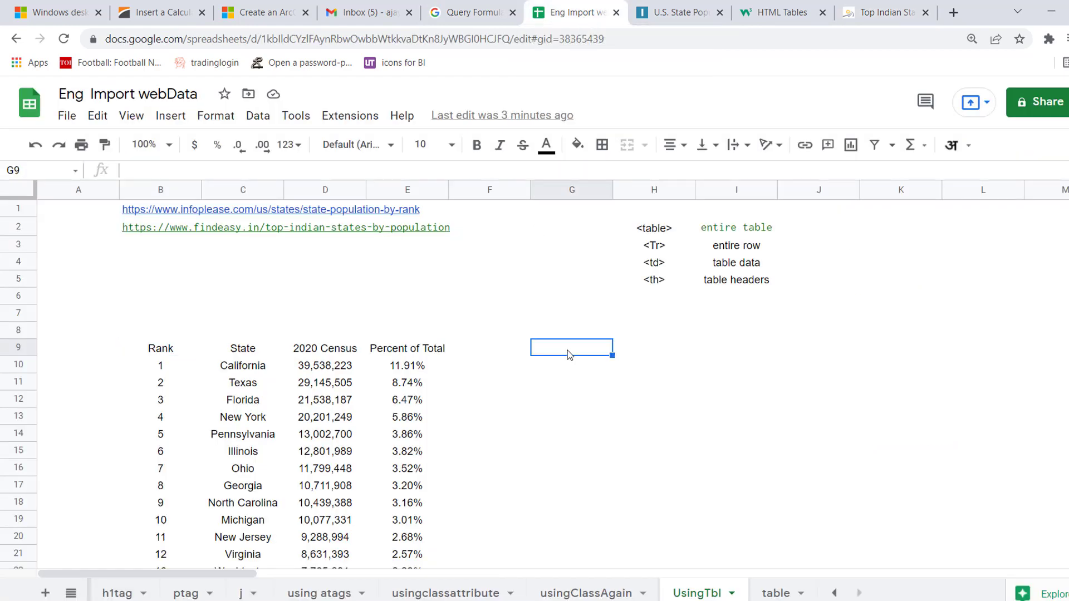
text(=)
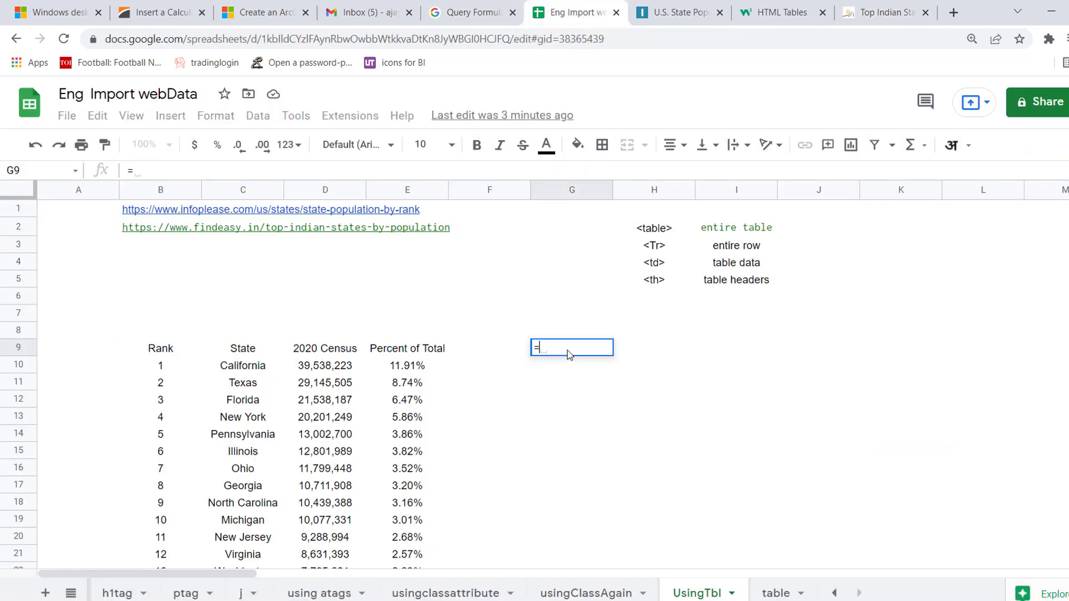
text(mmp)
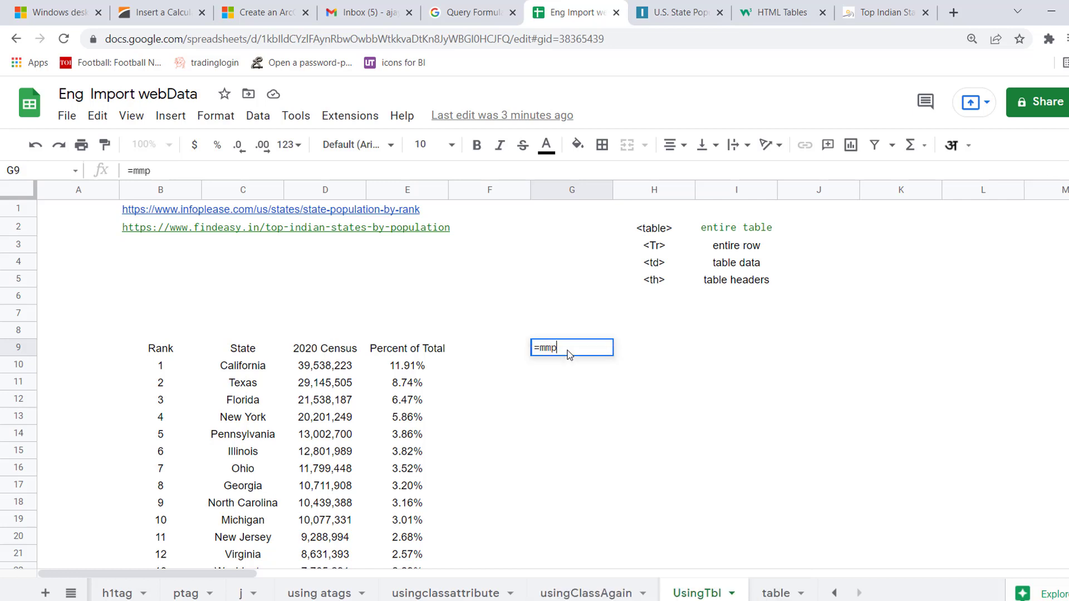
key(BackSpace)
key(BackSpace)
key(BackSpace)
text(import)
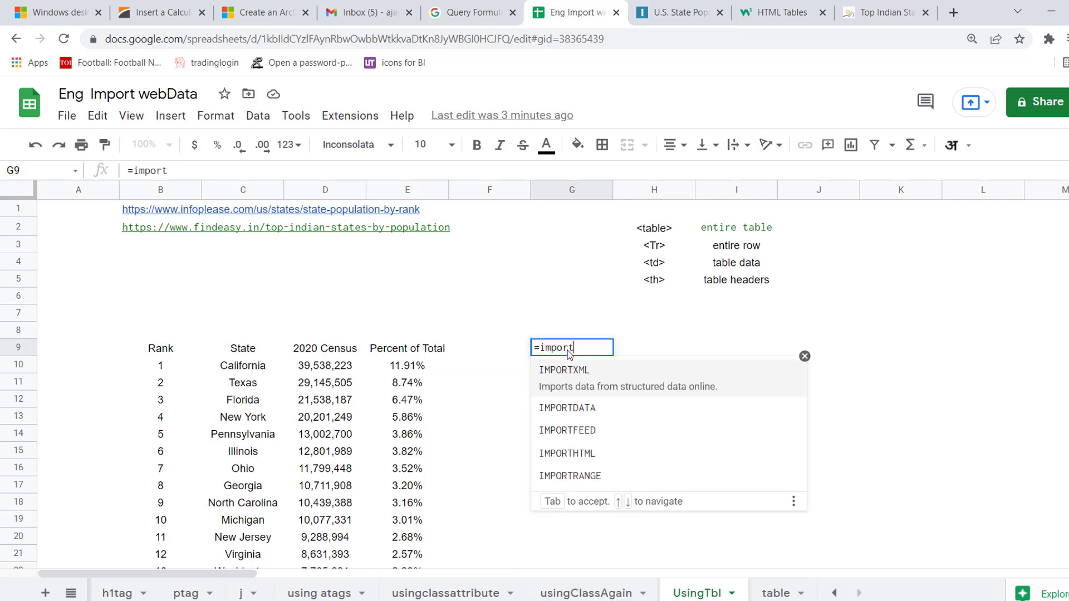
text(h)
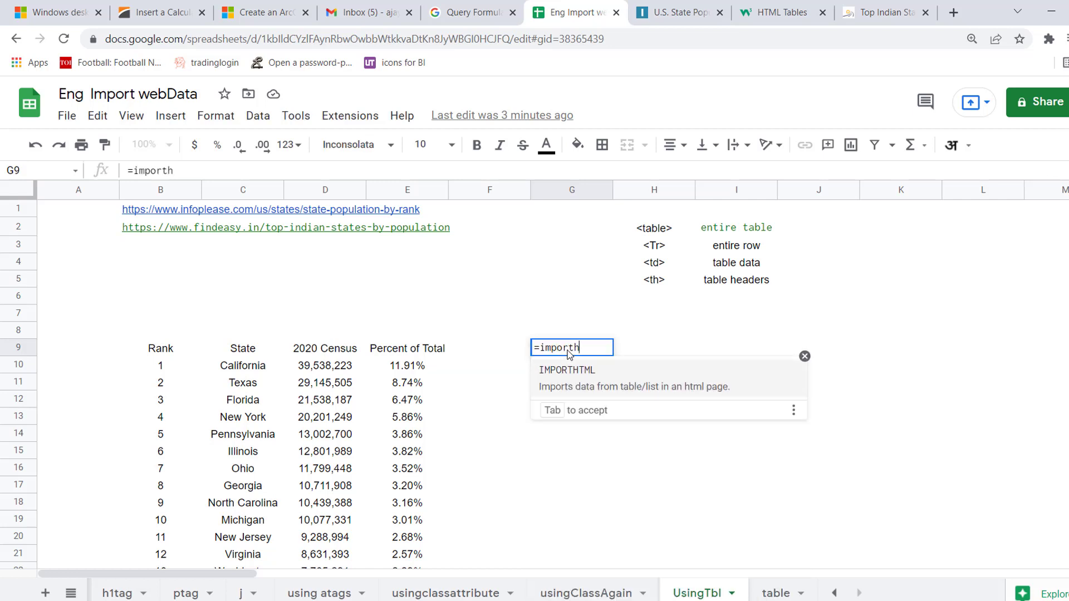
key(Tab)
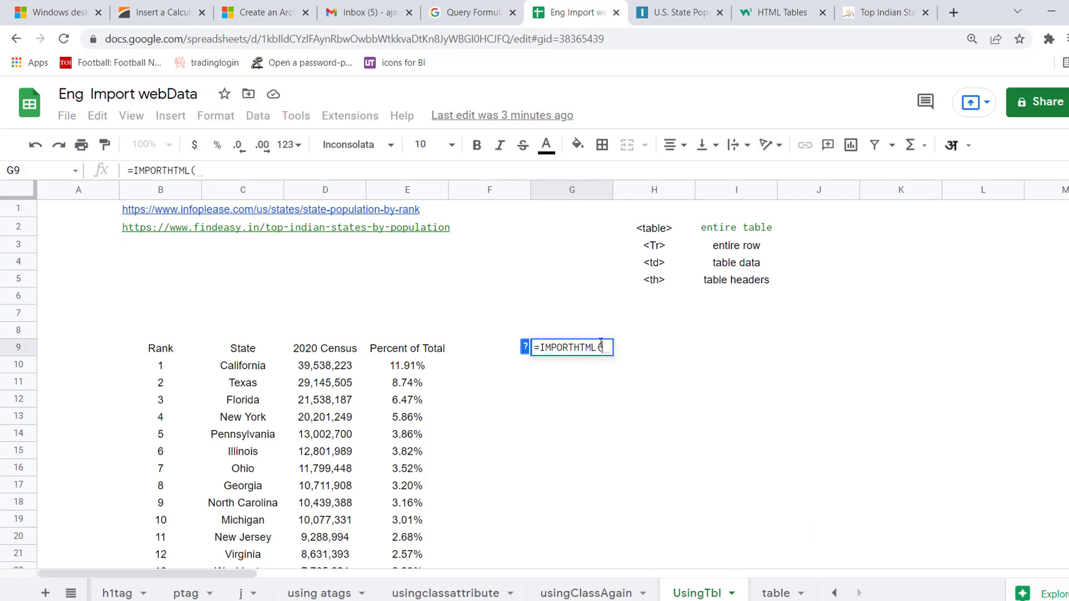
click(213, 169)
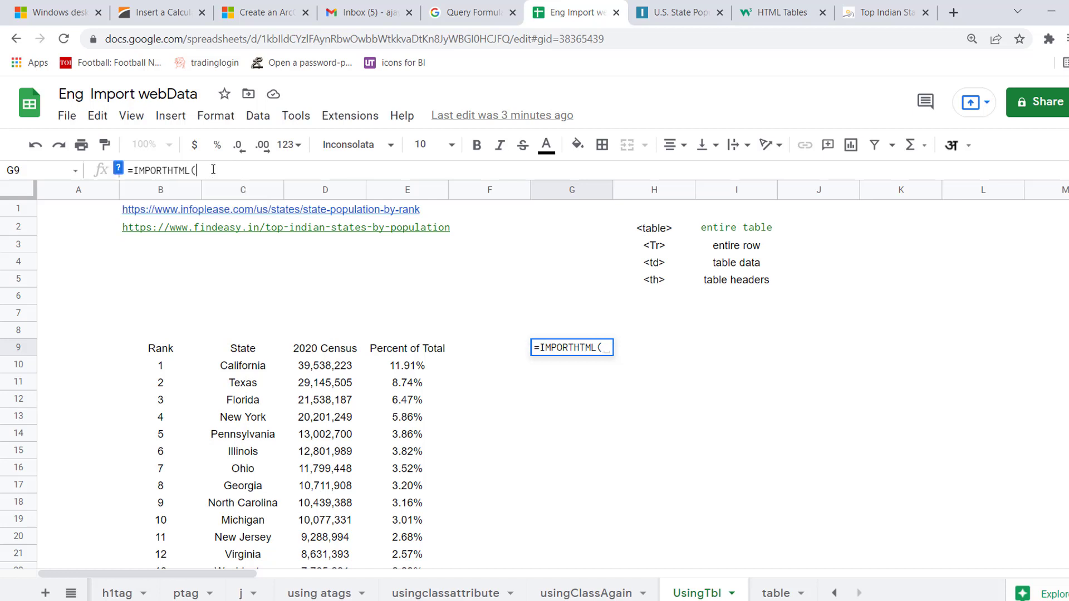
click(119, 169)
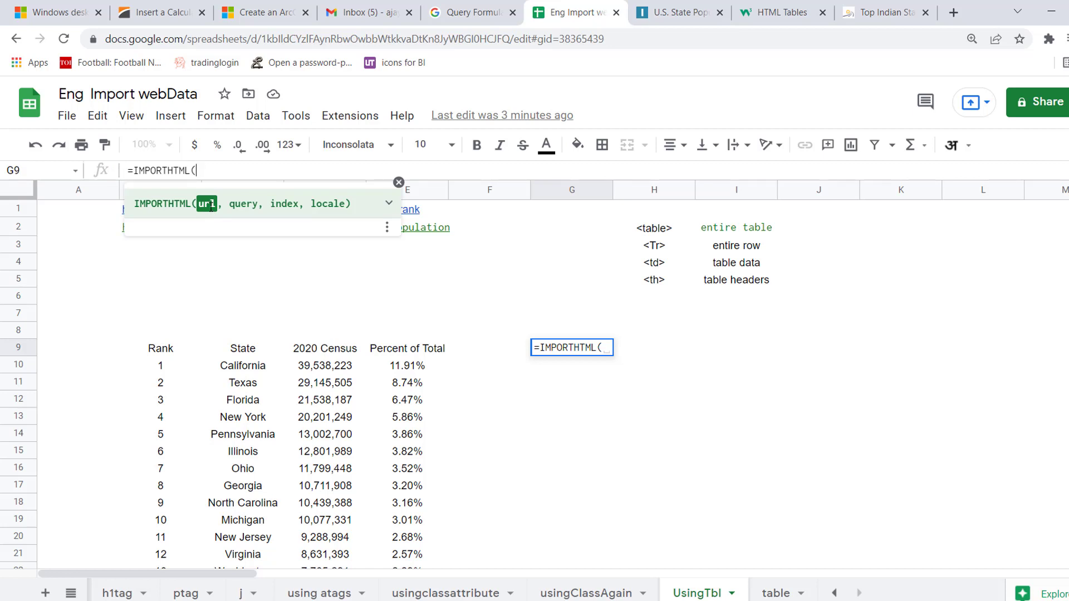
text(")
text(https://www.findeasy.in/top-indian-states-by-population)
text(")
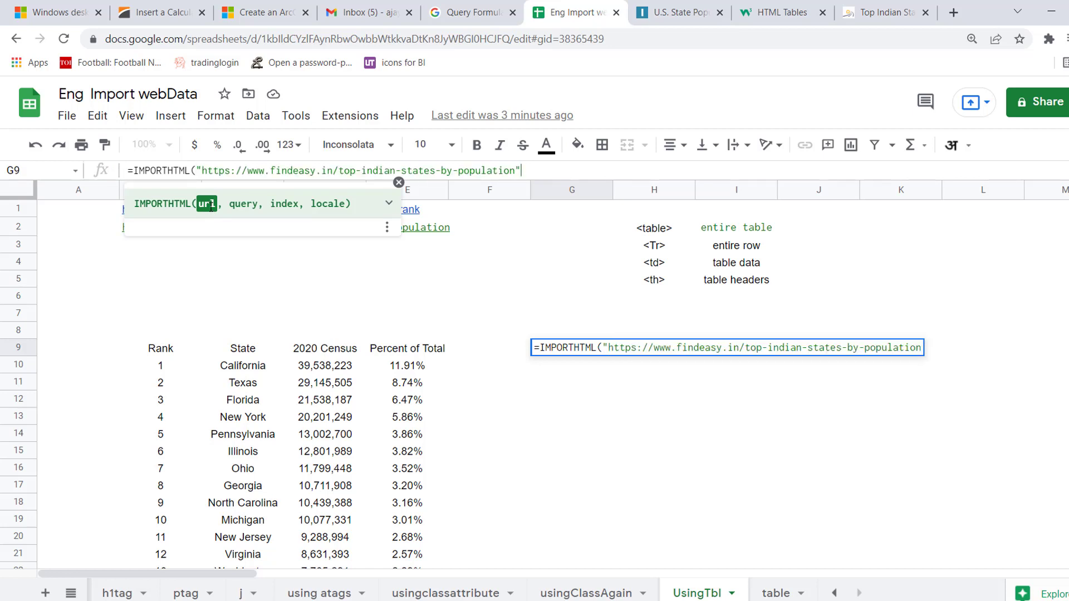
text(,)
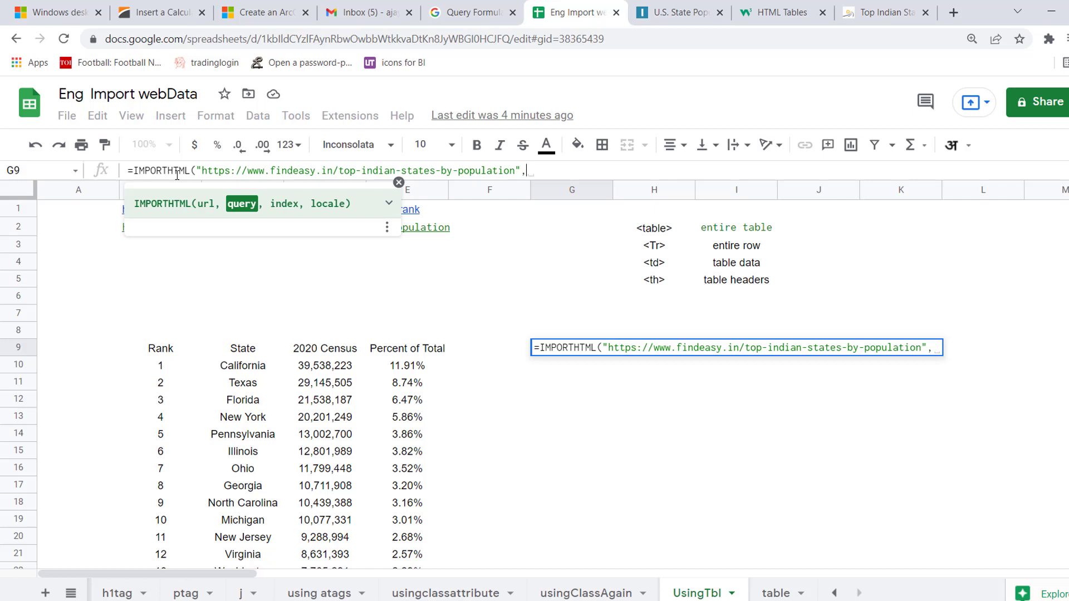
text("table)
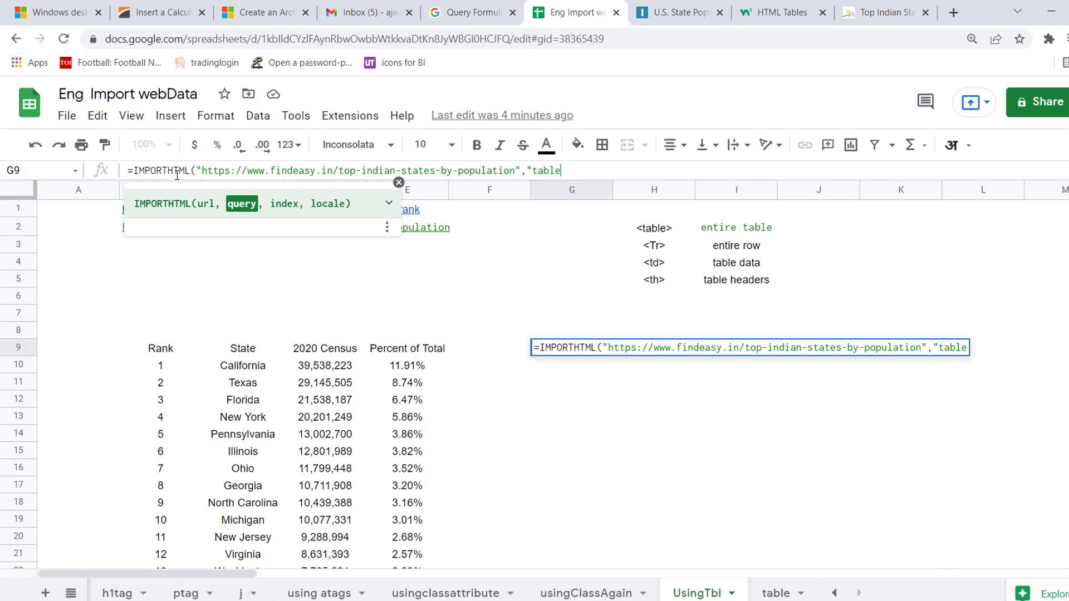
text(",)
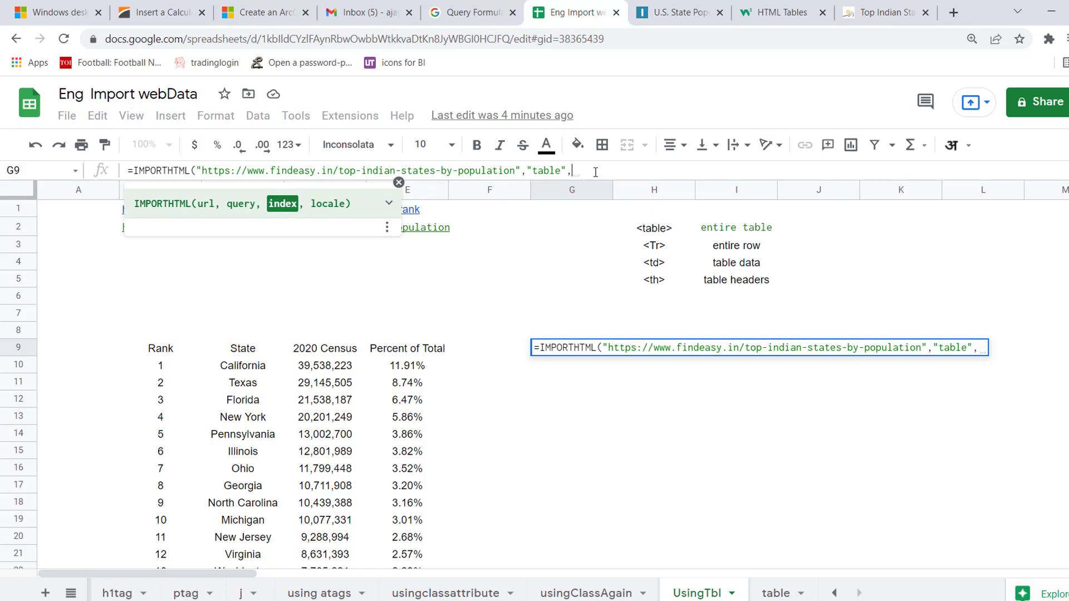
text(1)
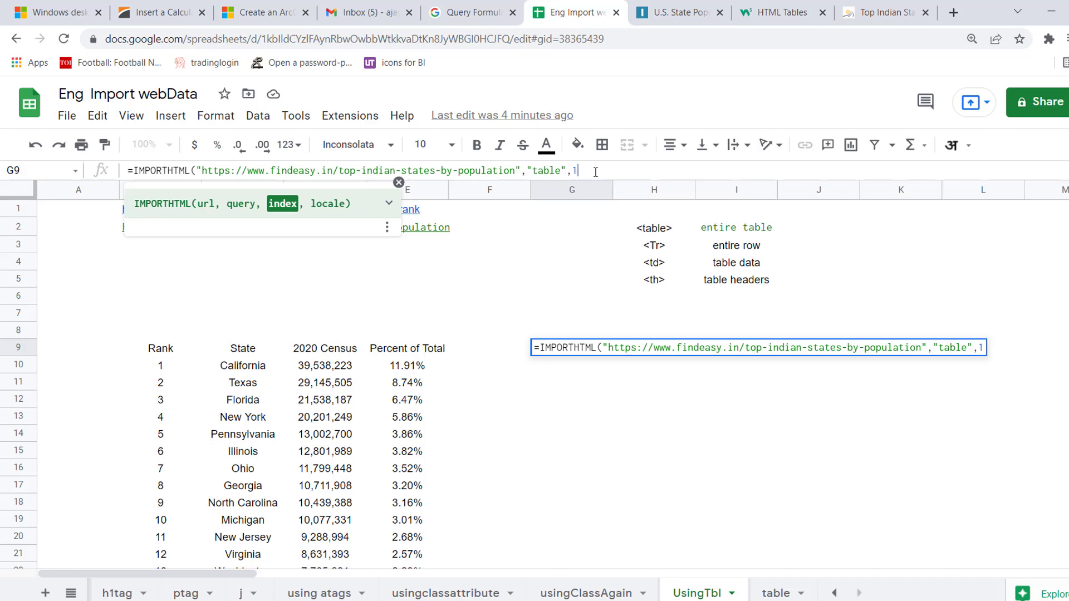
text())
key(Return)
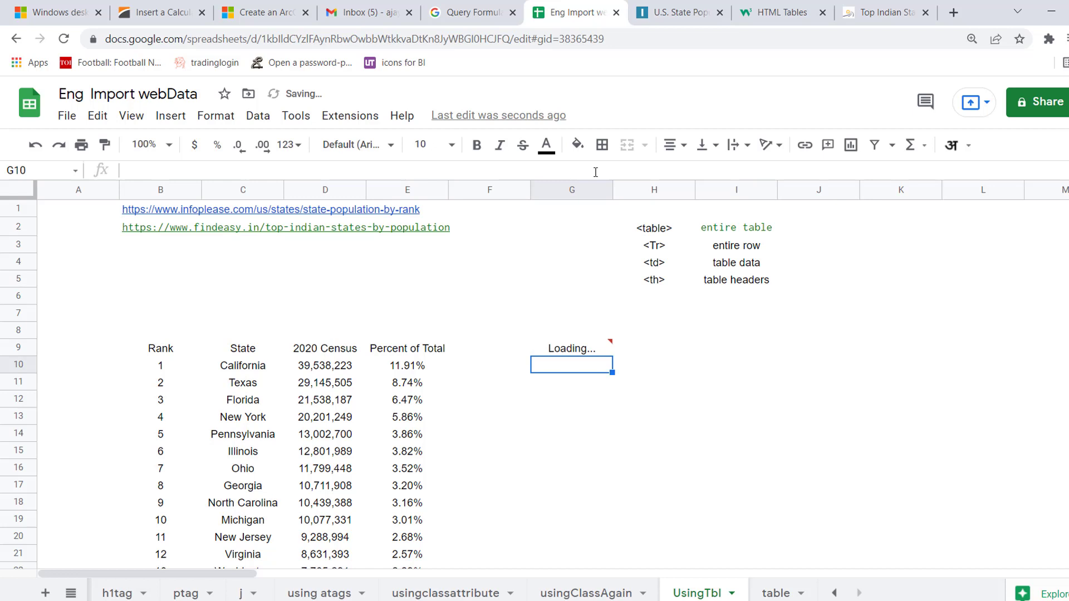
- Center-align the imported Indian states table in G9:J45
mouse_move(573, 352)
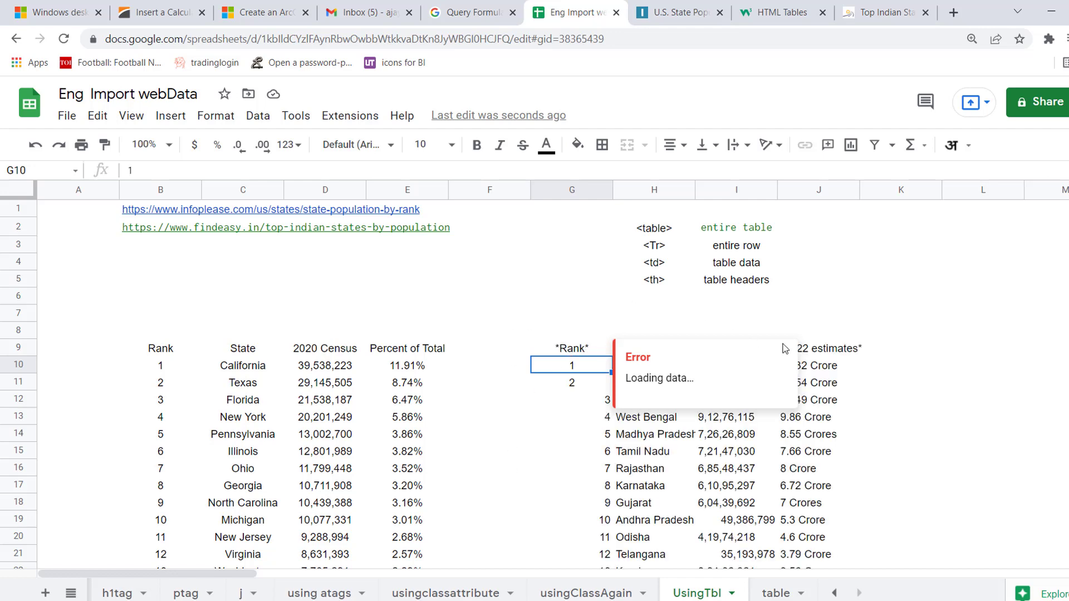
click(589, 354)
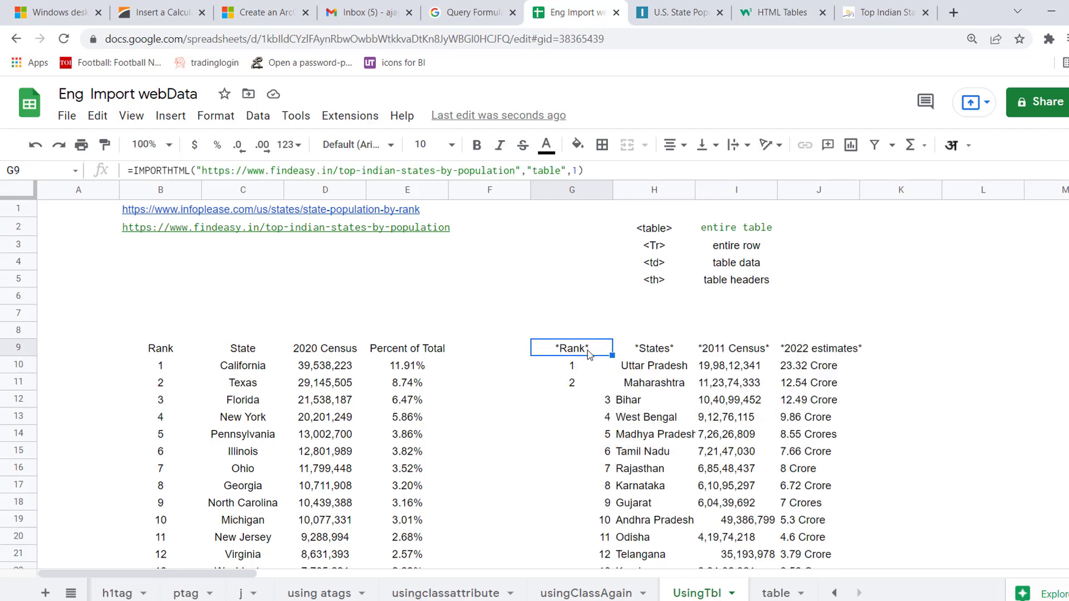
key(shift+Right)
key(shift+Right)
key(shift+Right)
key(ctrl+shift+Down)
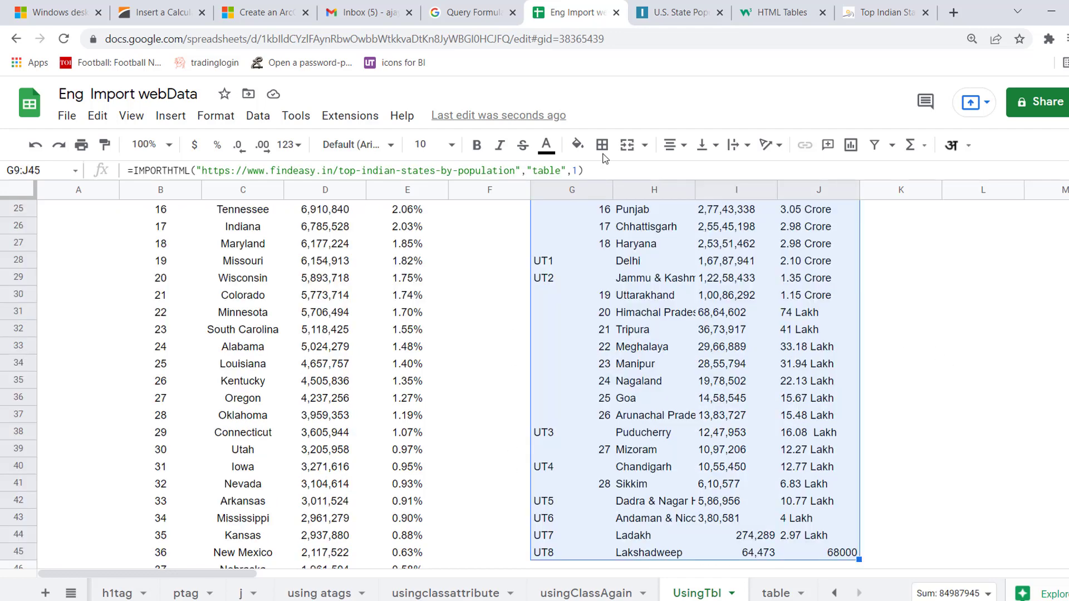
click(675, 144)
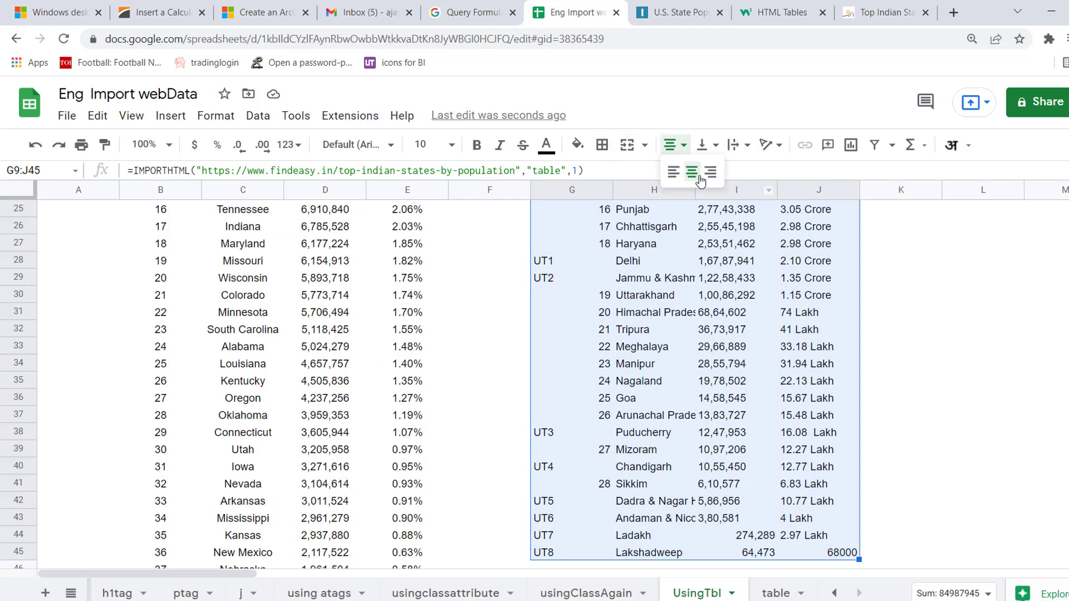
click(692, 172)
- Move back up to the Rank header in G9 and switch to the findeasy Indian states page
click(609, 297)
key(Up)
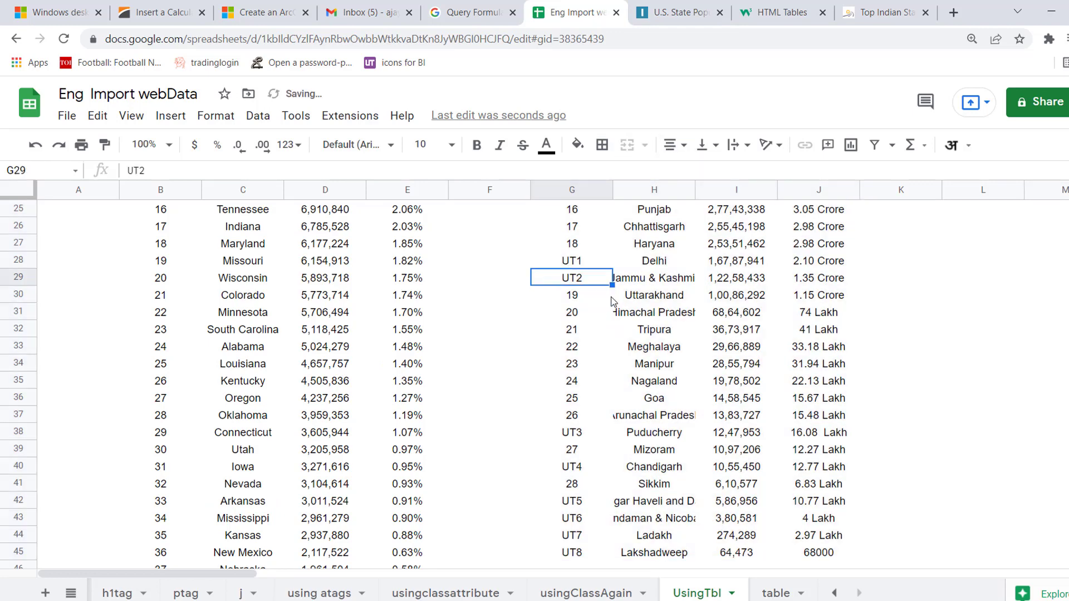
key(Up)
key(Up)
key(Up)
key(Up)
key(Up)
key(Up)
key(Up)
key(Up)
key(Up)
key(Up)
key(Up)
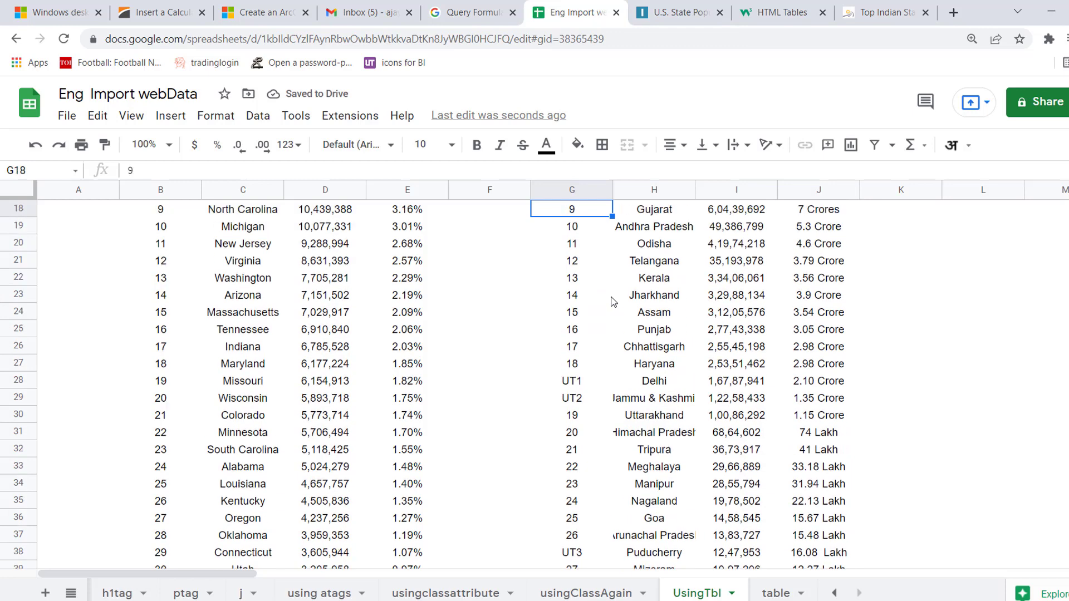
key(Up)
key(Up)
key(Up)
key(Up)
key(Up)
key(Up)
key(Up)
key(Up)
key(Up)
scroll(612, 300, up, 1)
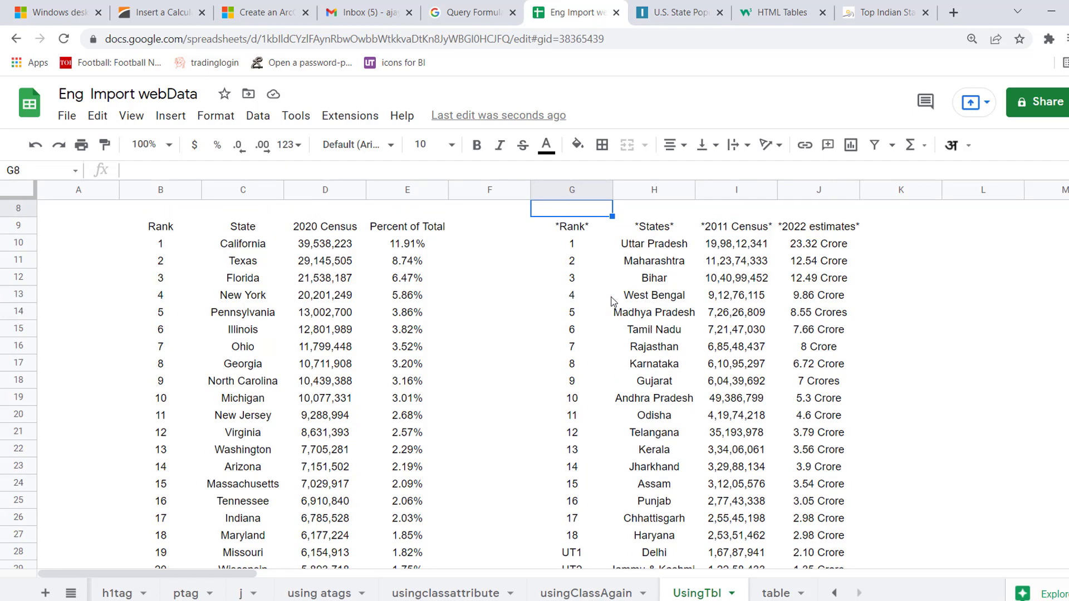
click(885, 12)
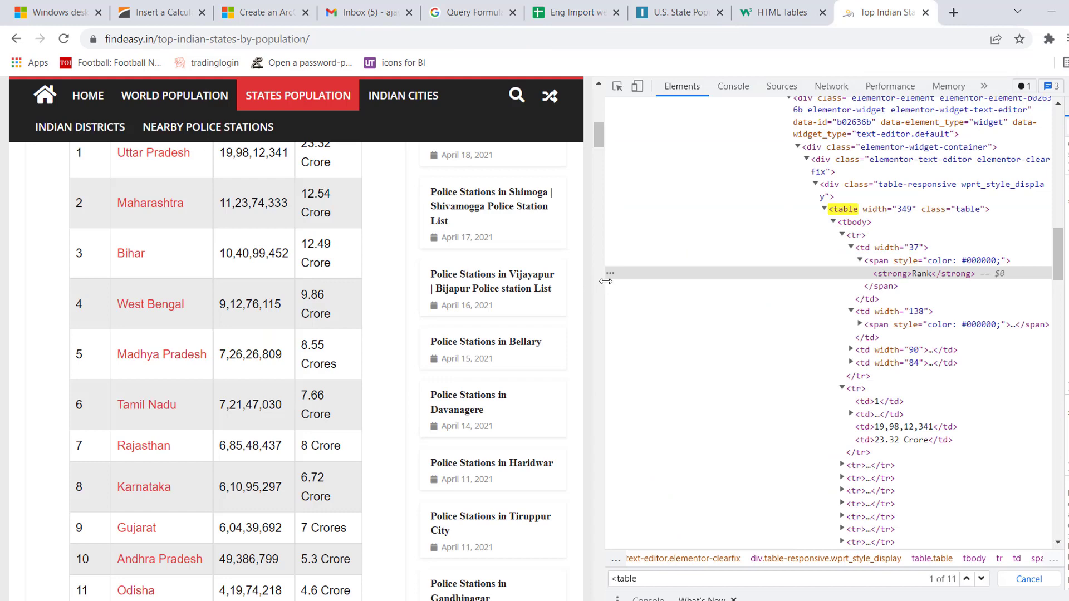
- Widen the findeasy page to show its Statewise Population table, then return to the spreadsheet
drag(596, 286, 852, 146)
scroll(850, 138, up, 3)
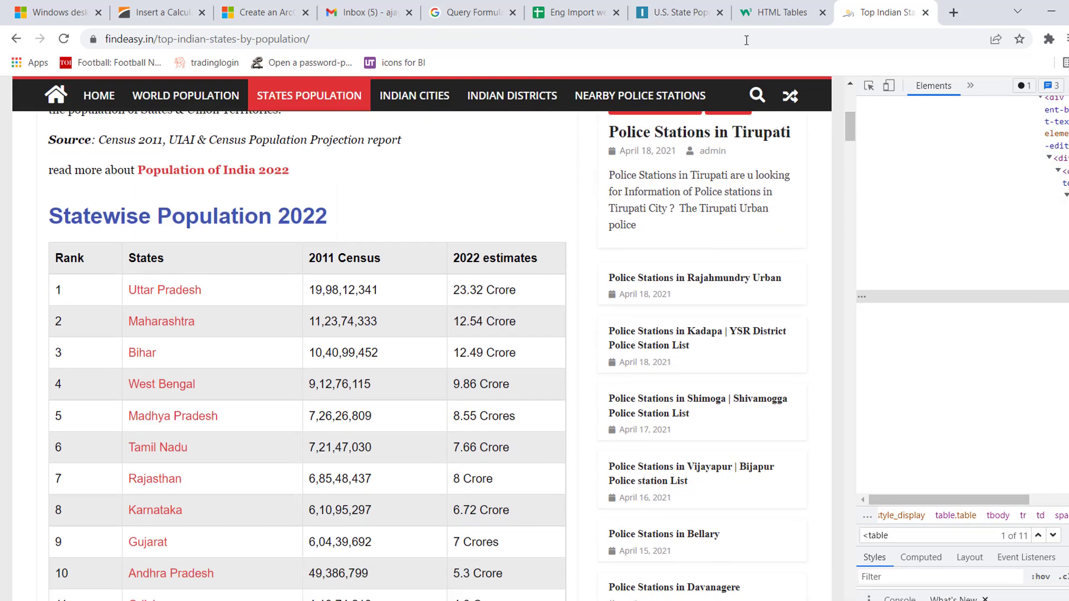
click(573, 16)
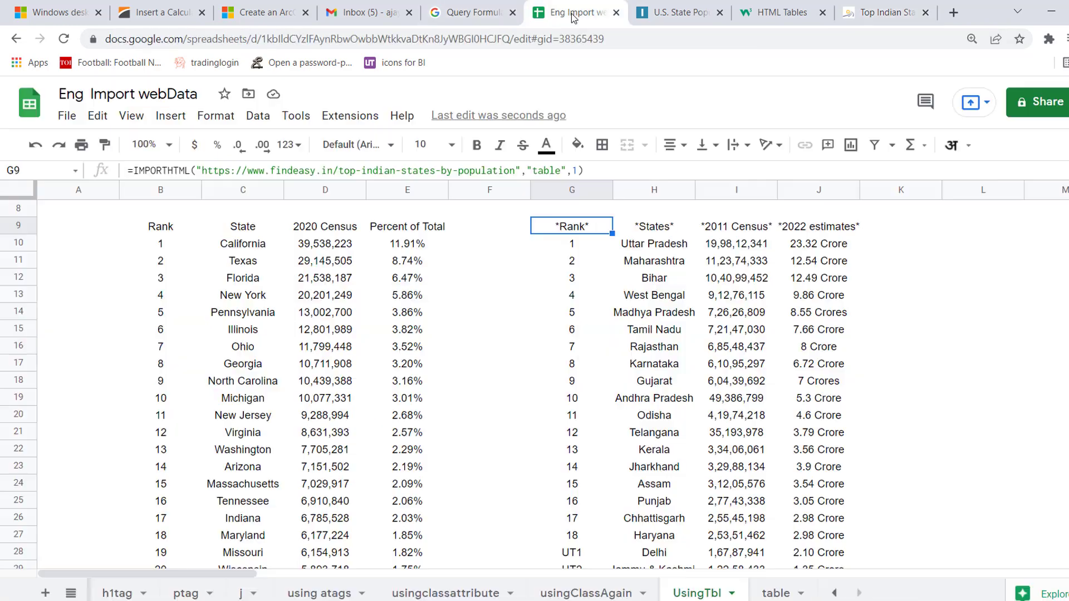
- Check the imported Uttar Pradesh and Maharashtra rows, then select G9 to see its formula
click(665, 250)
click(663, 266)
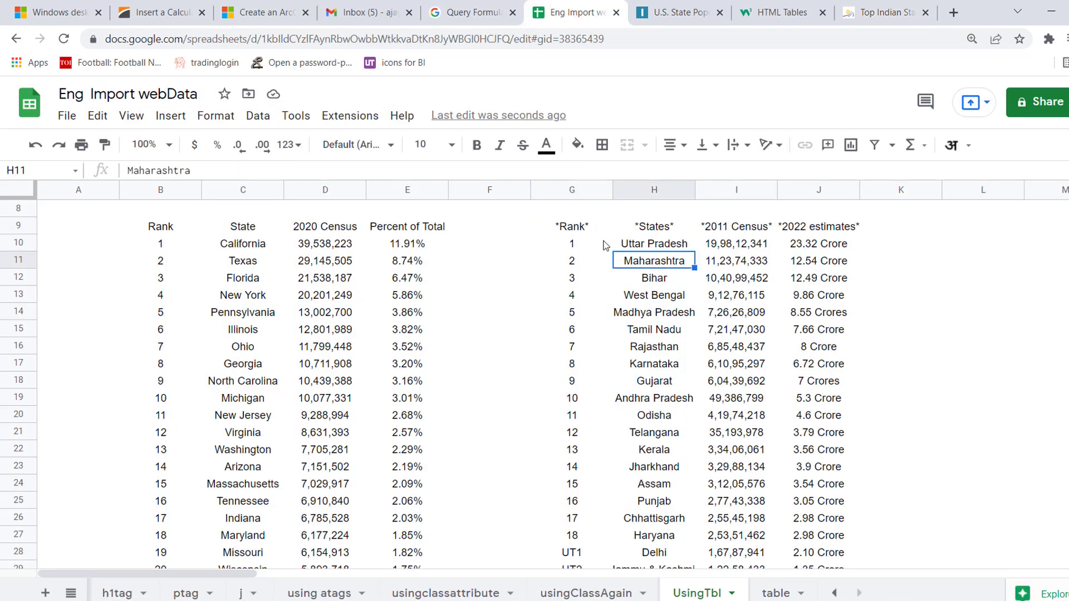
click(579, 230)
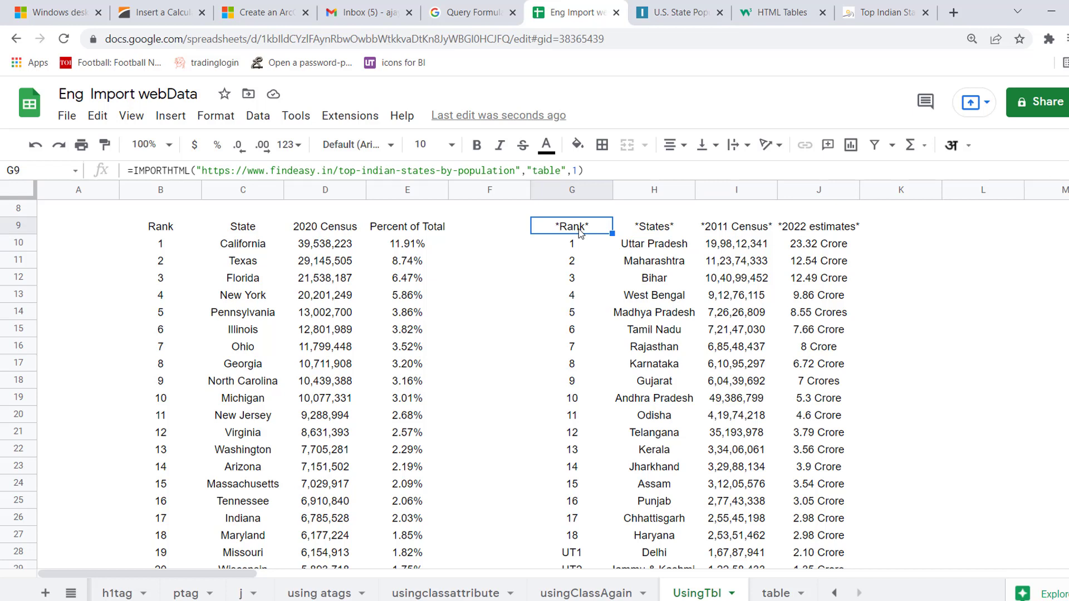
- Change the G9 IMPORTHTML table index from 1 to 2 and let the import load
click(577, 170)
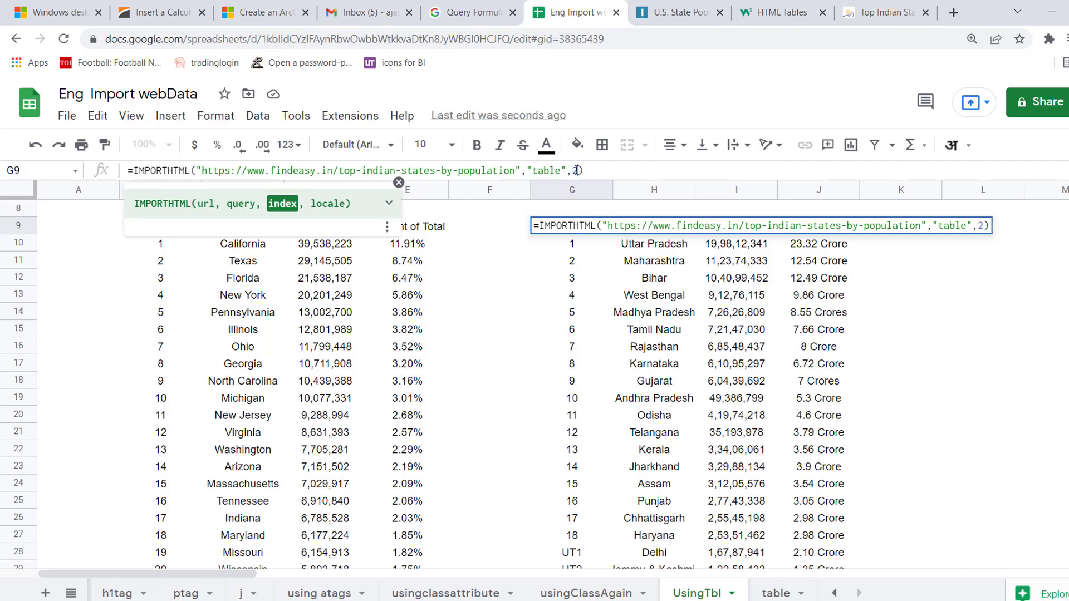
key(Return)
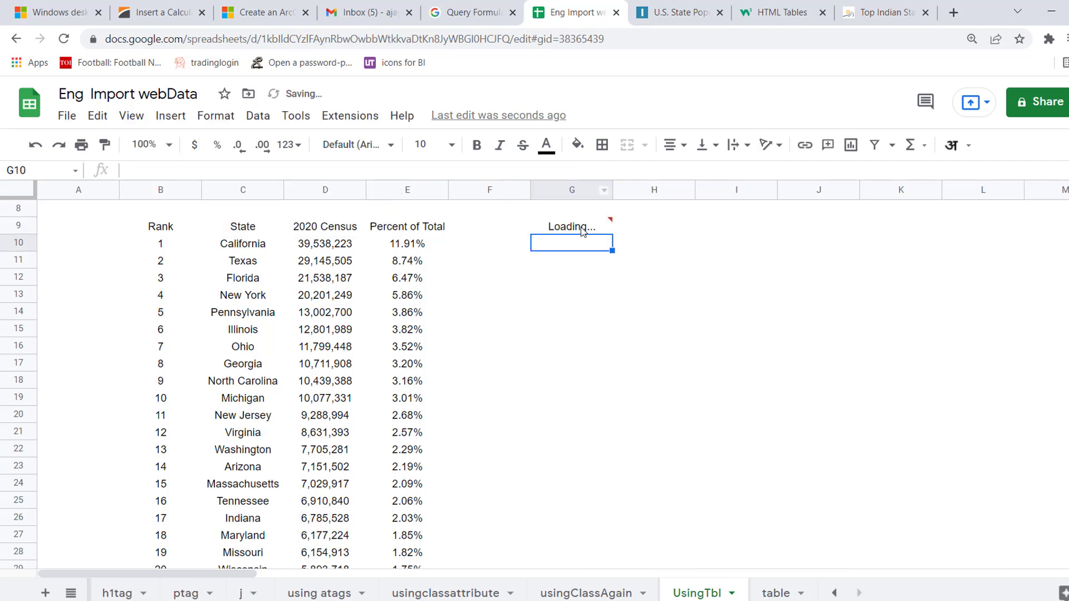
click(570, 230)
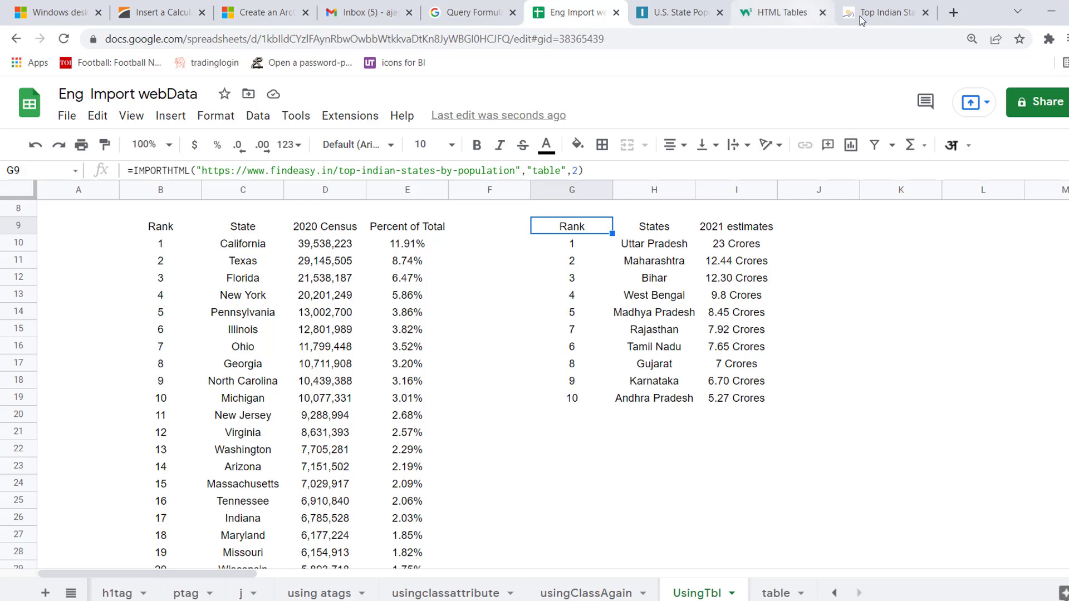
- Compare the top-10 states table 2 on the findeasy page, then return to the sheet
click(885, 13)
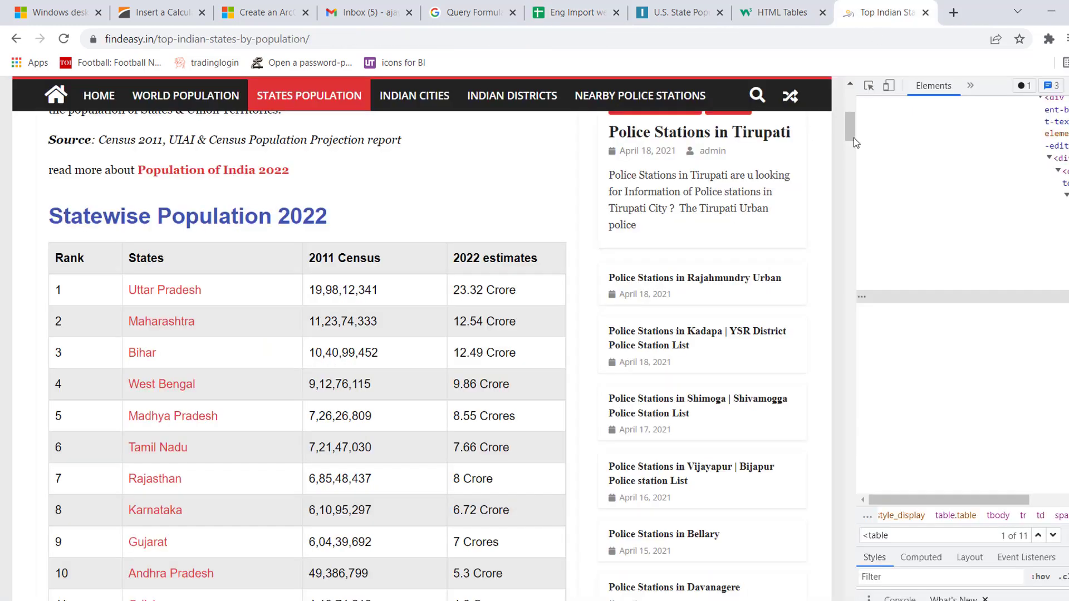
drag(854, 138, 855, 226)
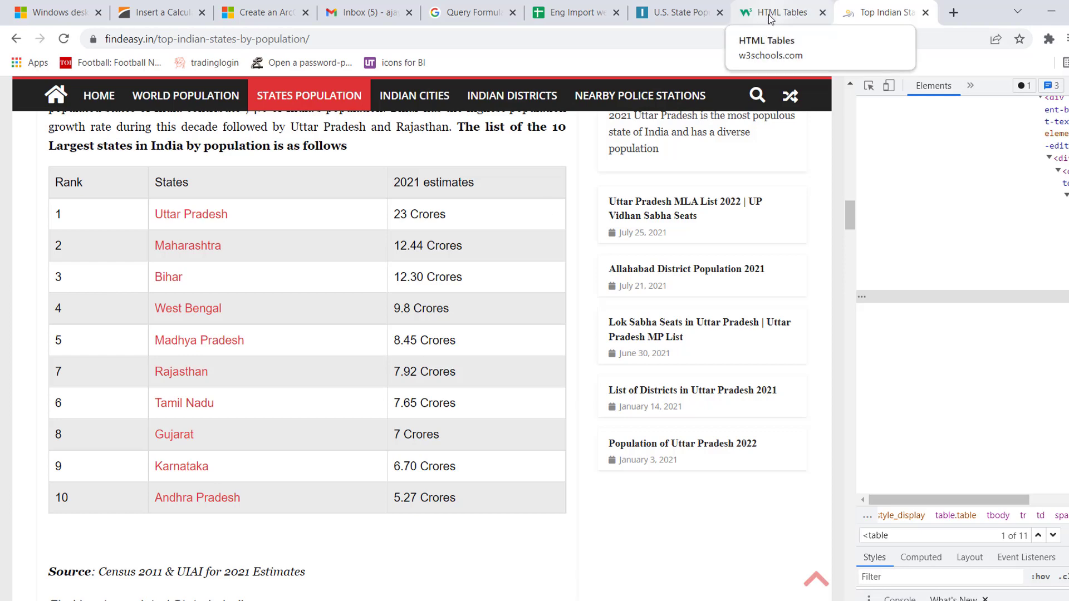
click(567, 14)
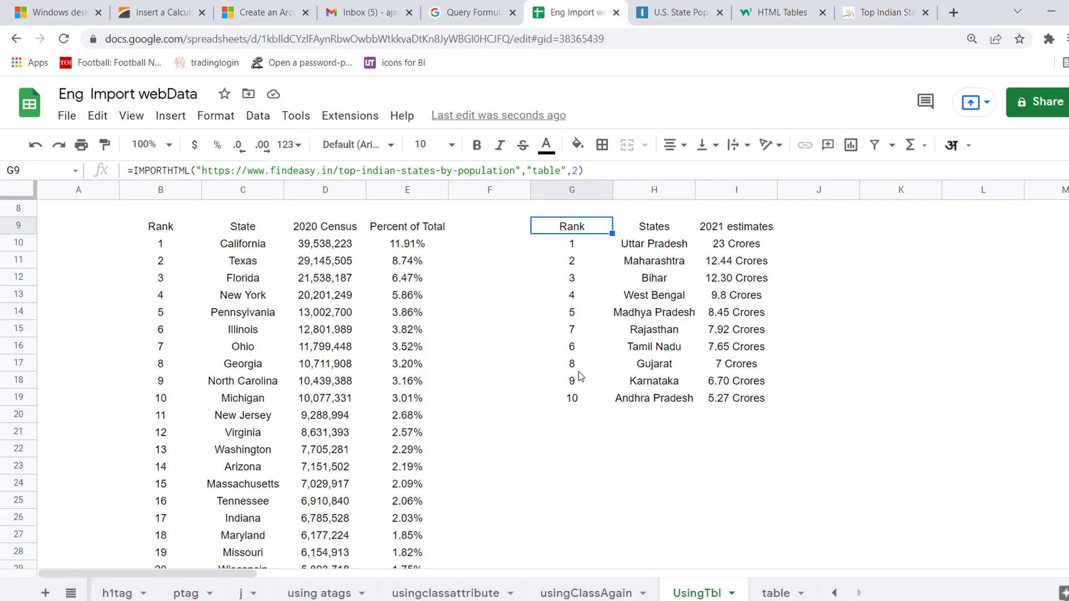
- Change the G9 IMPORTHTML table index from 2 to 3
click(577, 172)
key(BackSpace)
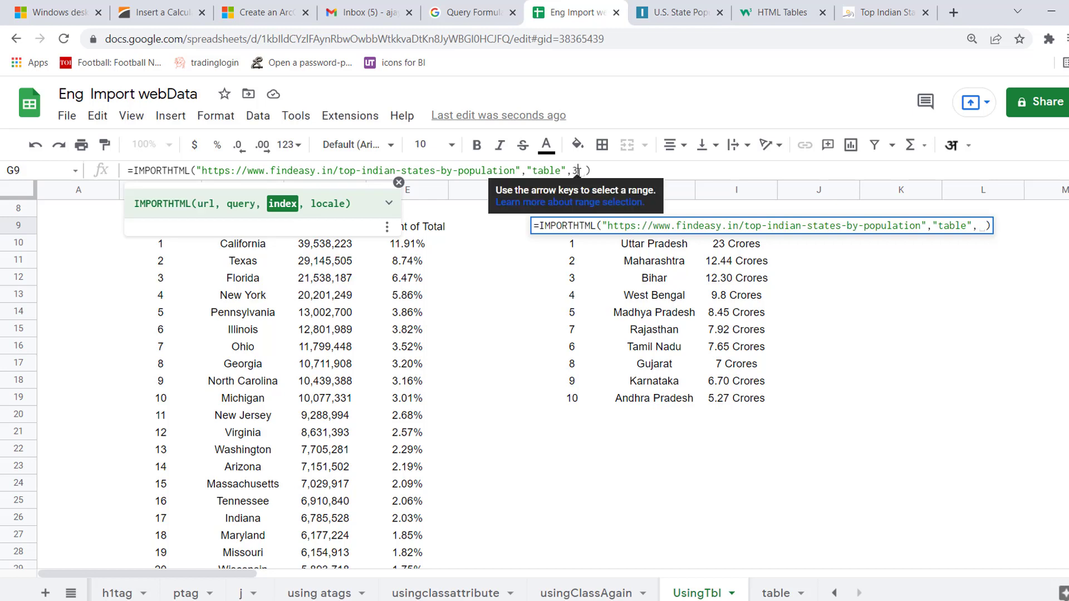
text(1)
key(Return)
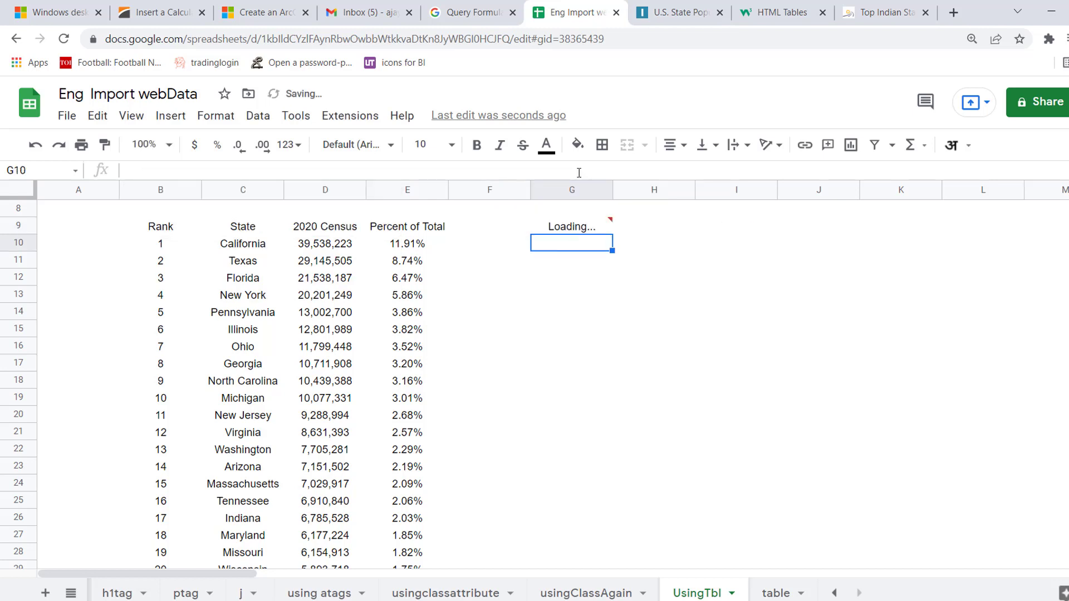
click(571, 229)
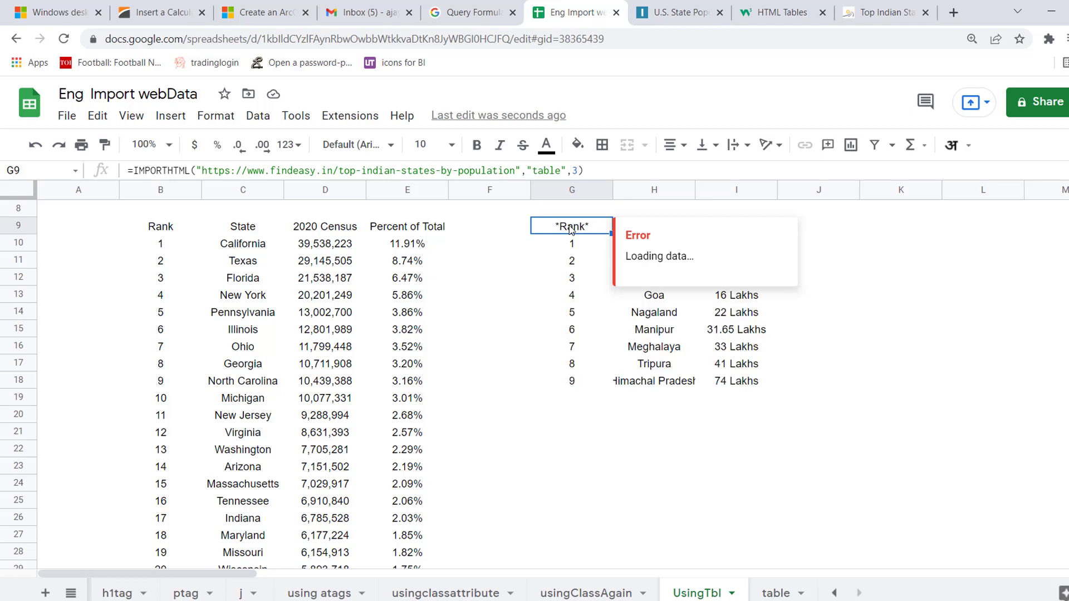
- Review the loaded table 3 import in G9, then view the US table's IMPORTXML formula
click(854, 216)
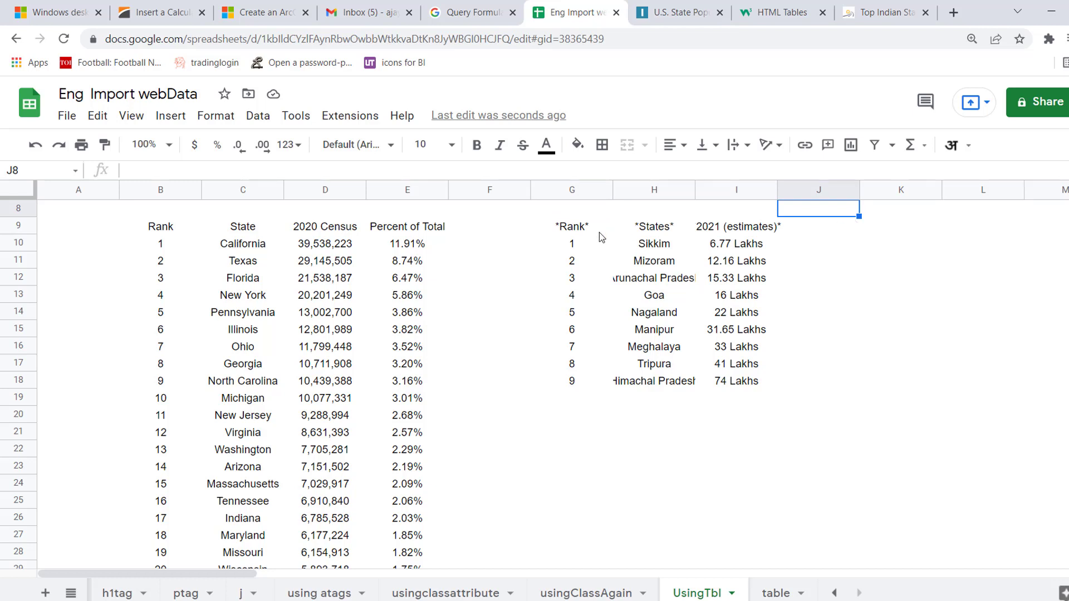
click(574, 230)
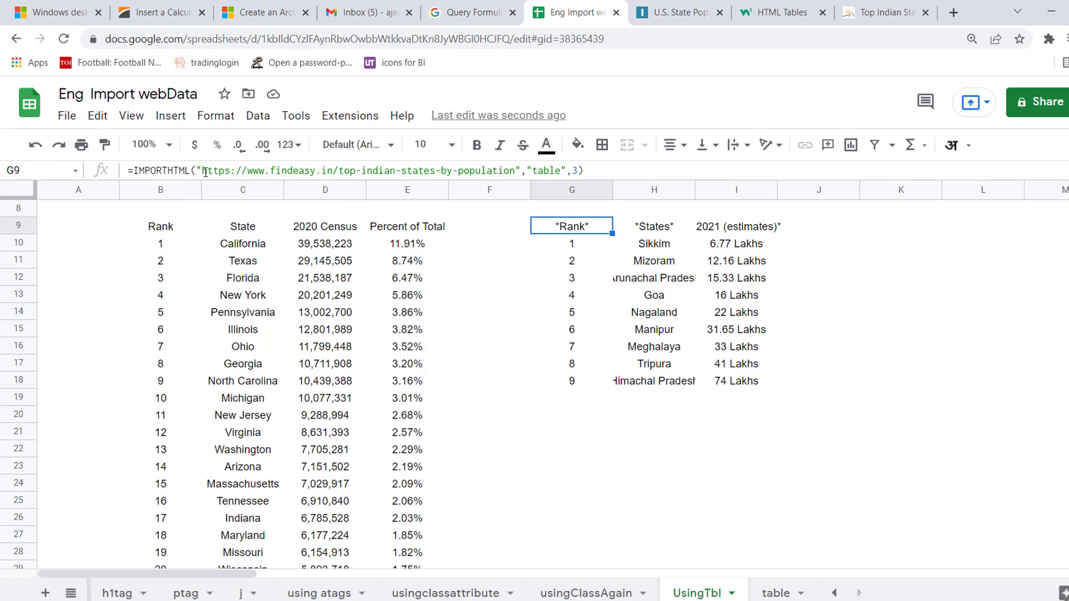
click(159, 230)
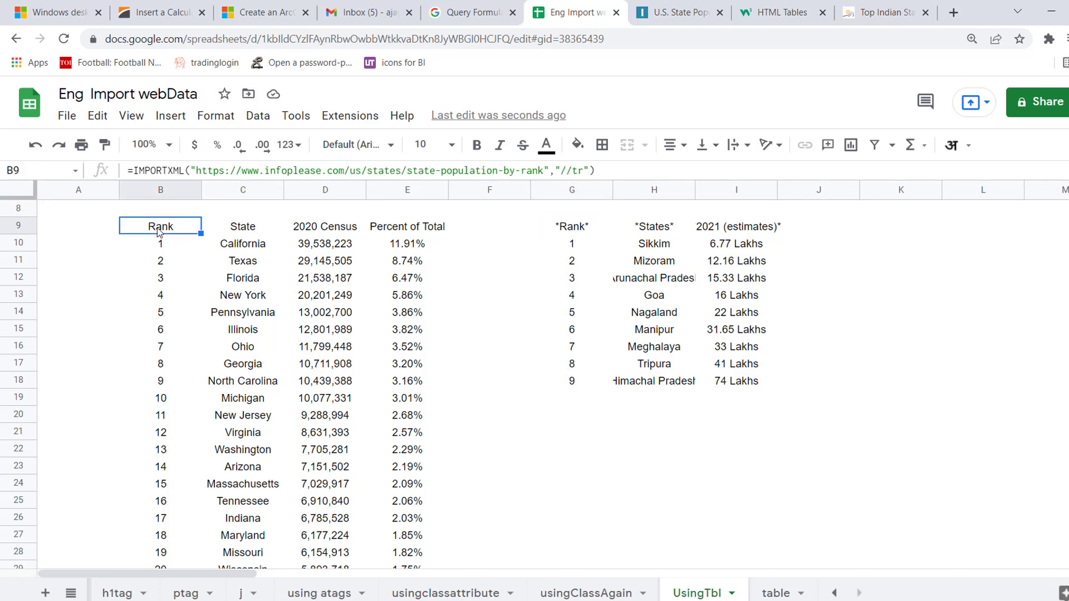